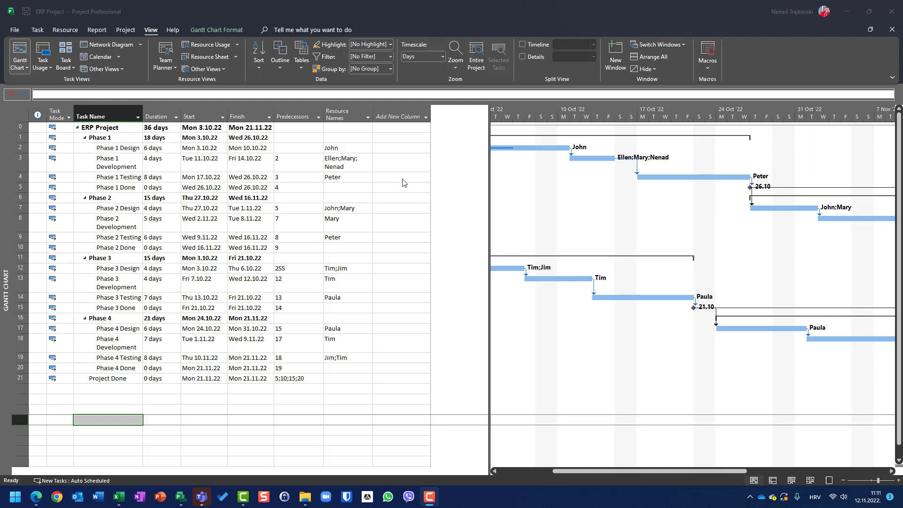
- Review the custom task fields of type Cost in the Custom Fields dialog, leaving them unmodified
{"action": "left_click", "coordinate": [122, 31]}
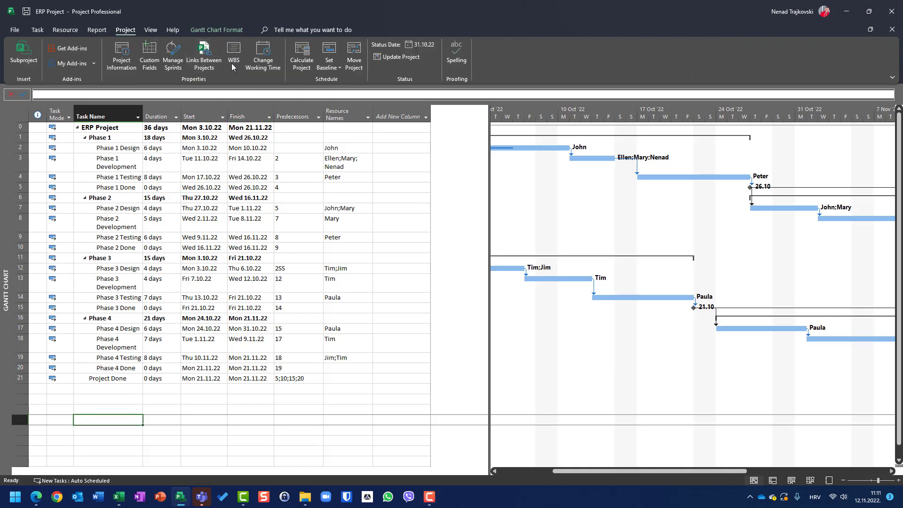
{"action": "left_click", "coordinate": [150, 62]}
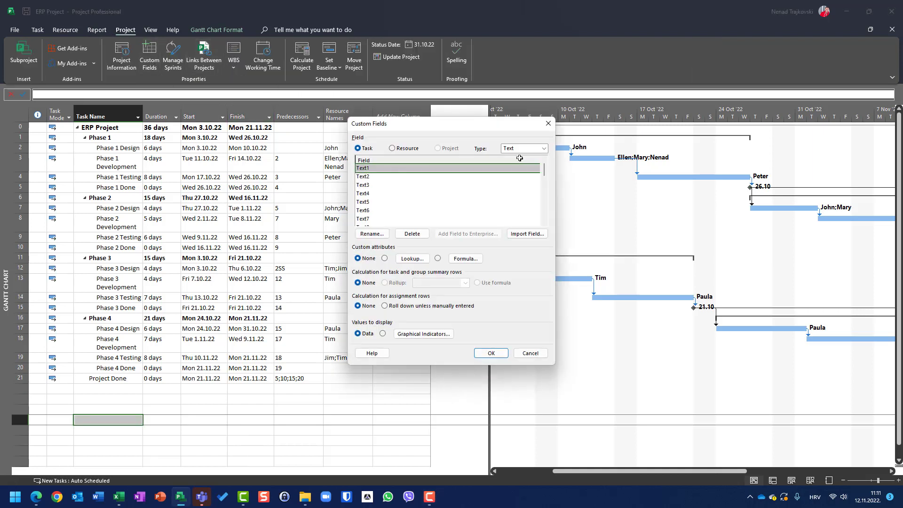
{"action": "left_click", "coordinate": [519, 148]}
{"action": "left_click", "coordinate": [517, 158]}
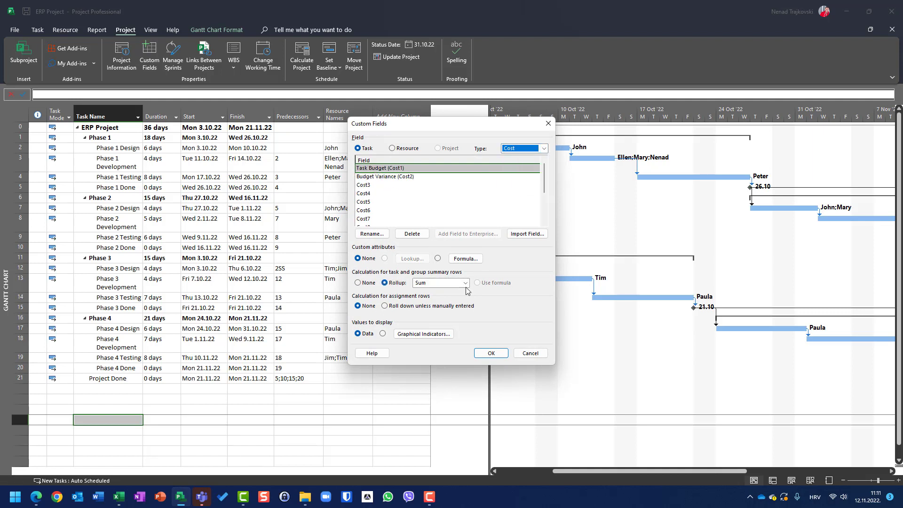
{"action": "left_click", "coordinate": [528, 354]}
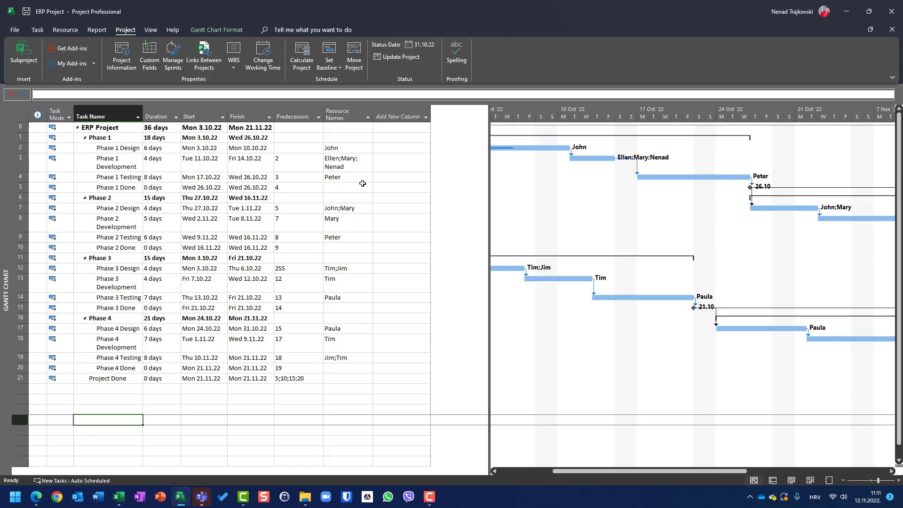
- Show the Cost table in the Gantt Chart of ERP Project
{"action": "right_click", "coordinate": [15, 108]}
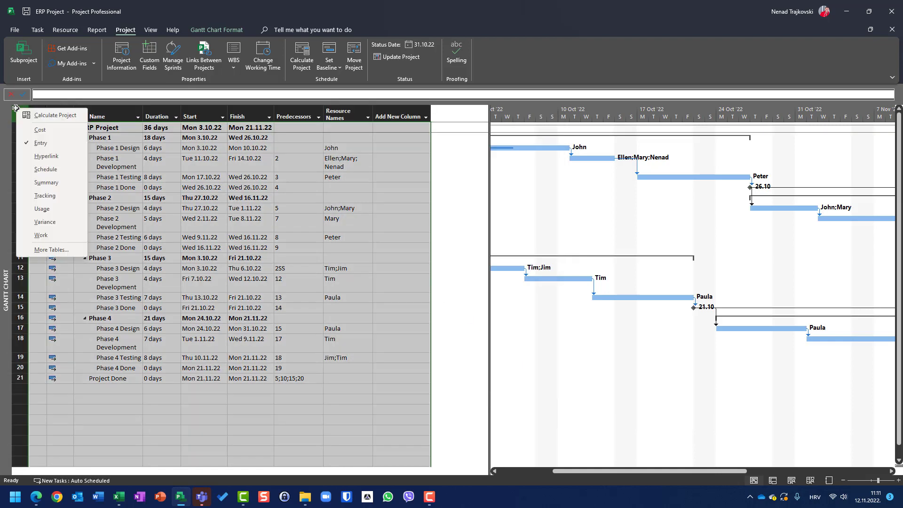
{"action": "left_click", "coordinate": [33, 131]}
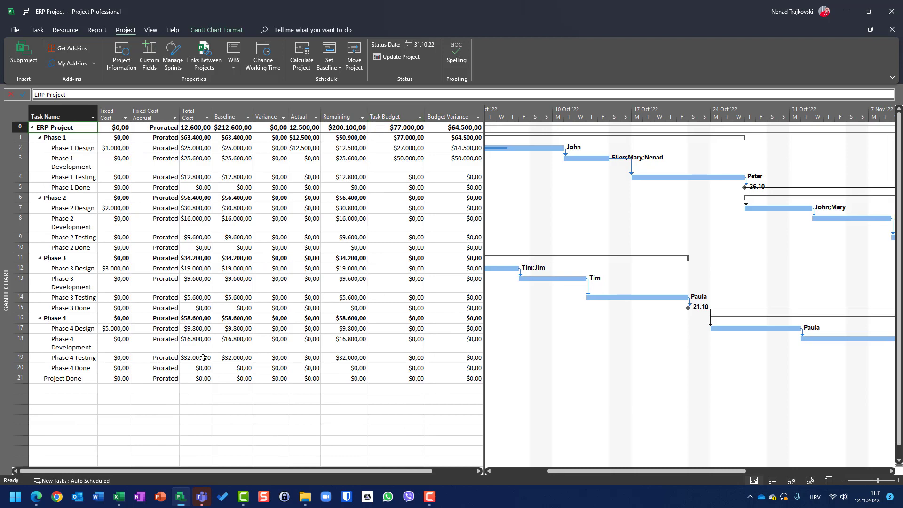
- Look for a task budget field among the columns available to a new blank project's Cost table, and discard that project
{"action": "key", "text": "ctrl+n"}
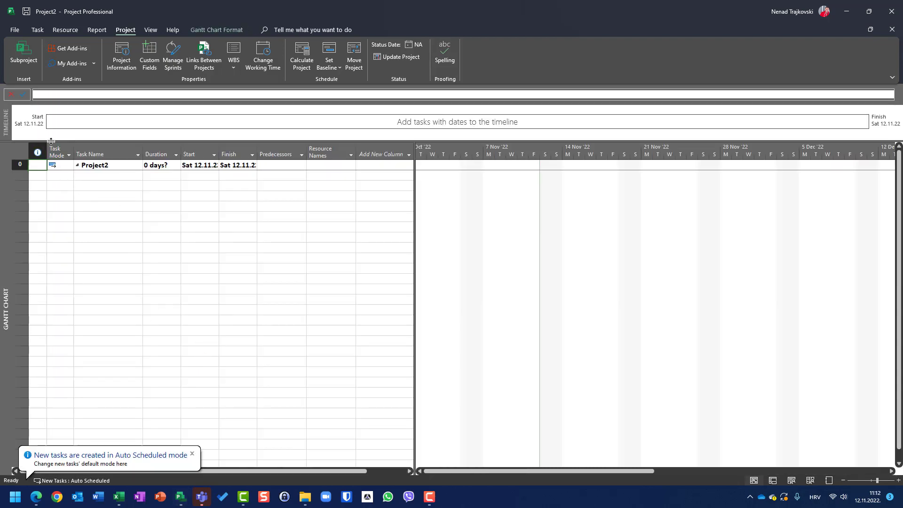
{"action": "right_click", "coordinate": [25, 148]}
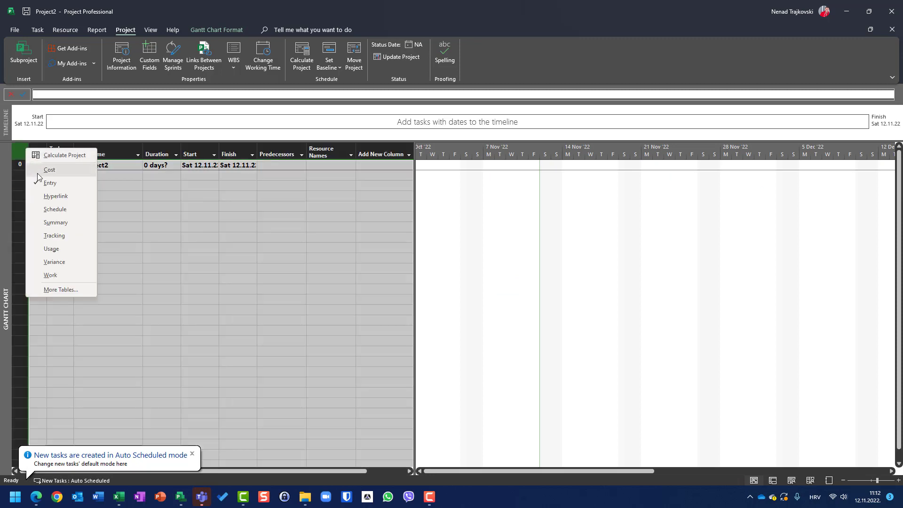
{"action": "left_click", "coordinate": [43, 168]}
{"action": "left_click", "coordinate": [379, 149]}
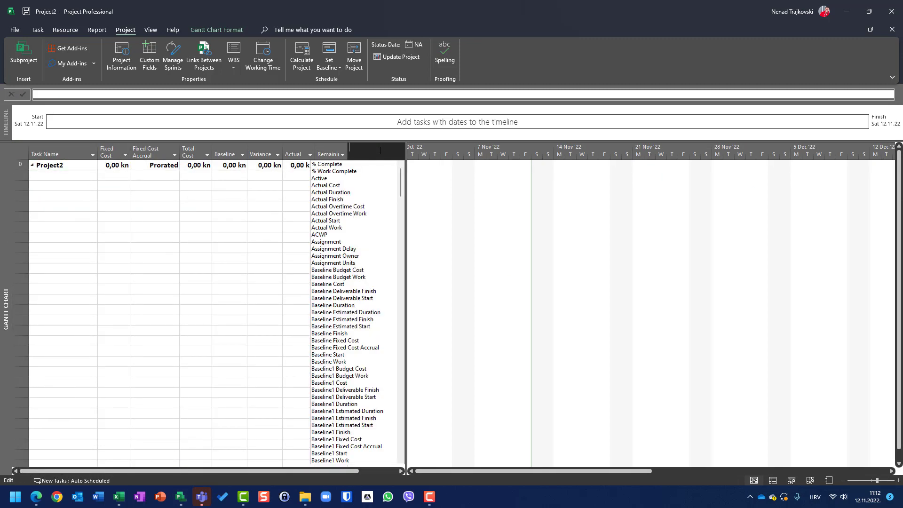
{"action": "type", "text": "t"}
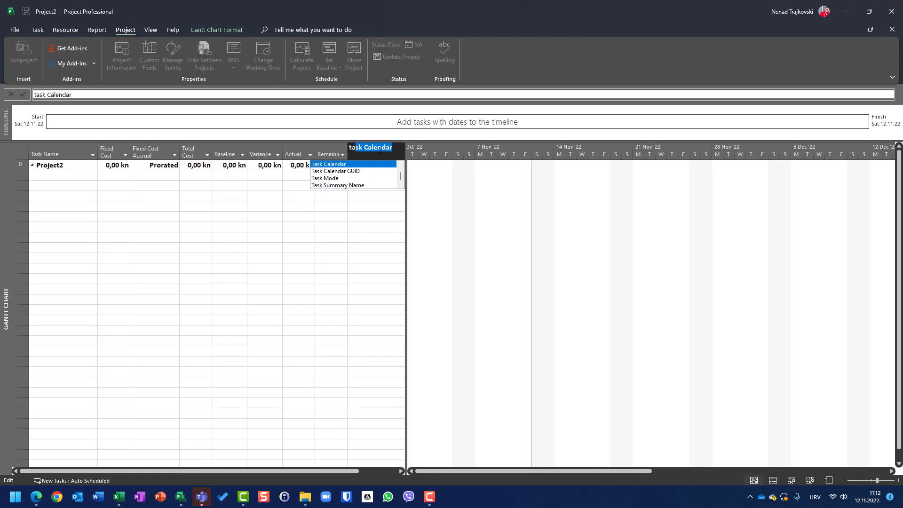
{"action": "key", "text": "Escape"}
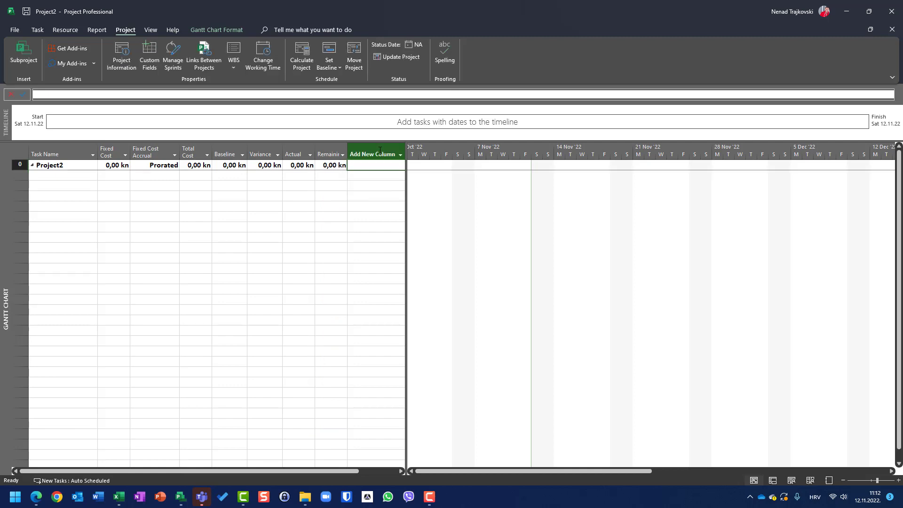
{"action": "key", "text": "alt+f"}
{"action": "key", "text": "c"}
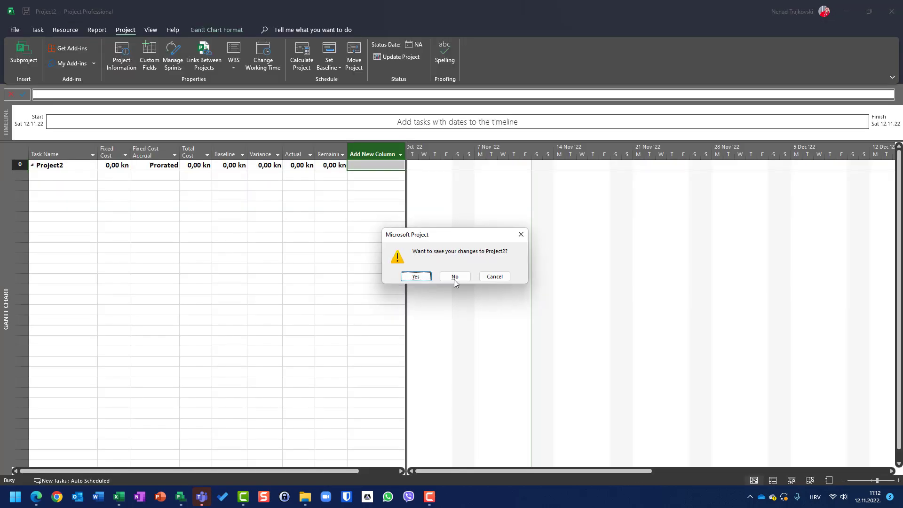
{"action": "left_click", "coordinate": [455, 279]}
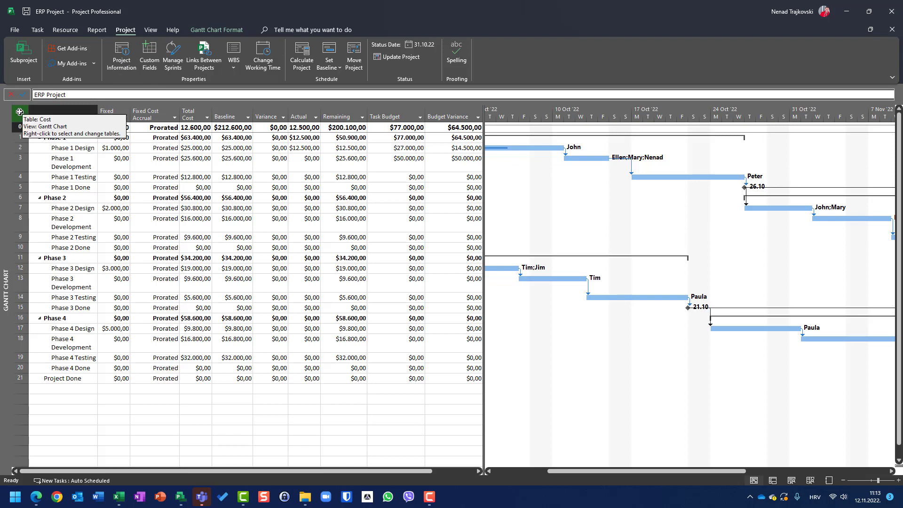
- Switch ERP Project to the Task Usage view and show its Variance table
{"action": "left_click", "coordinate": [150, 30]}
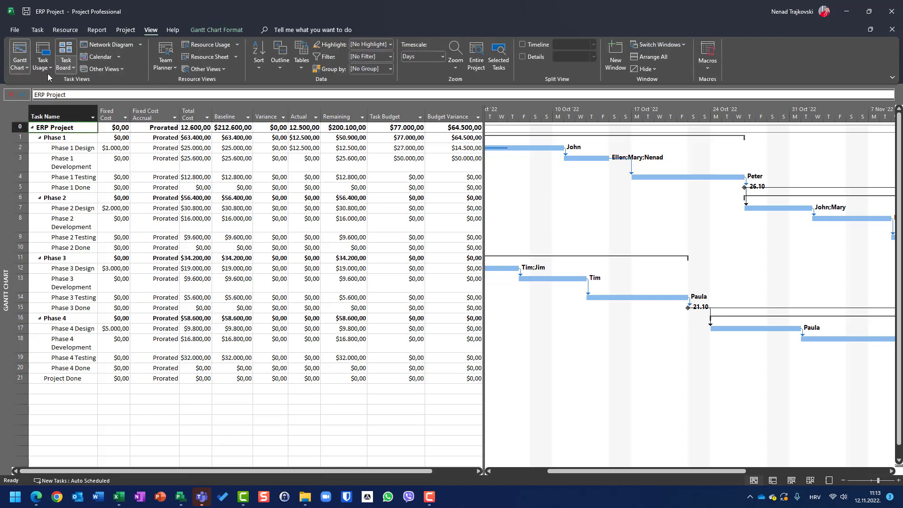
{"action": "left_click", "coordinate": [46, 68]}
{"action": "left_click", "coordinate": [57, 93]}
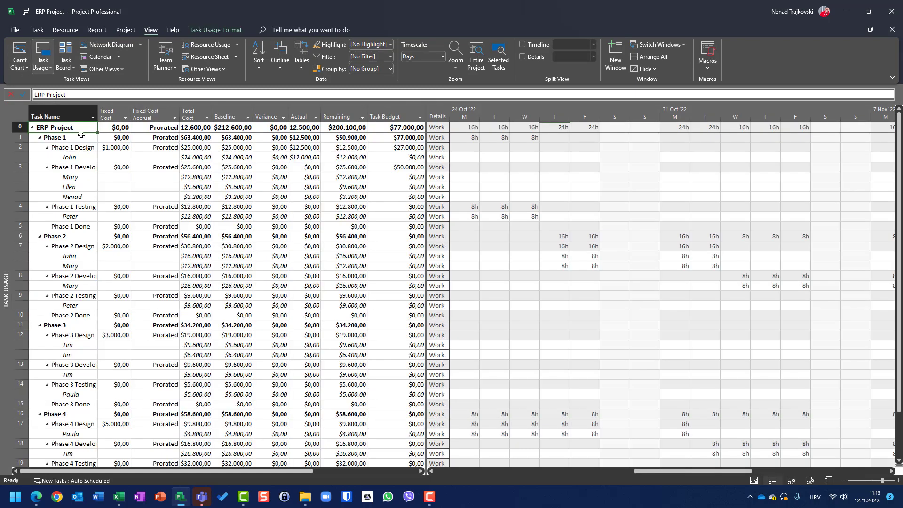
{"action": "right_click", "coordinate": [18, 117]}
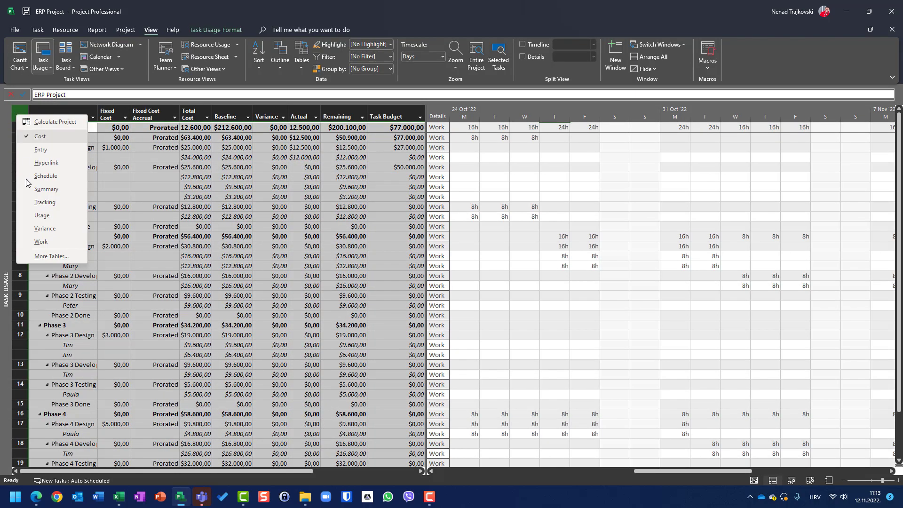
{"action": "left_click", "coordinate": [41, 225]}
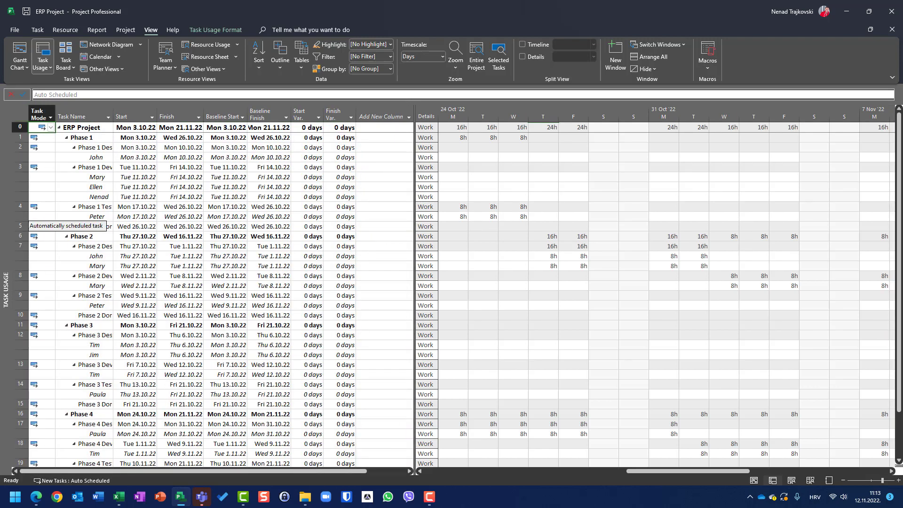
- Open the Organizer for the global template from the project's information page
{"action": "left_click", "coordinate": [14, 30]}
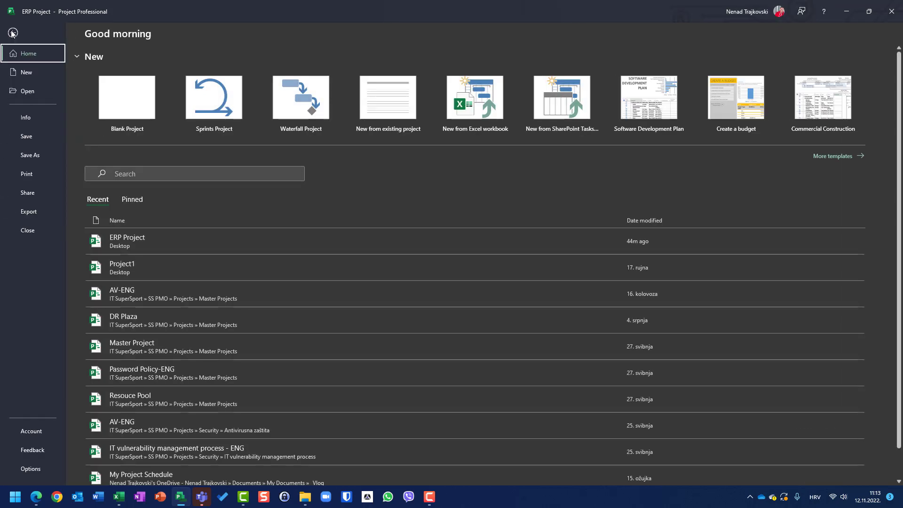
{"action": "left_click", "coordinate": [27, 119]}
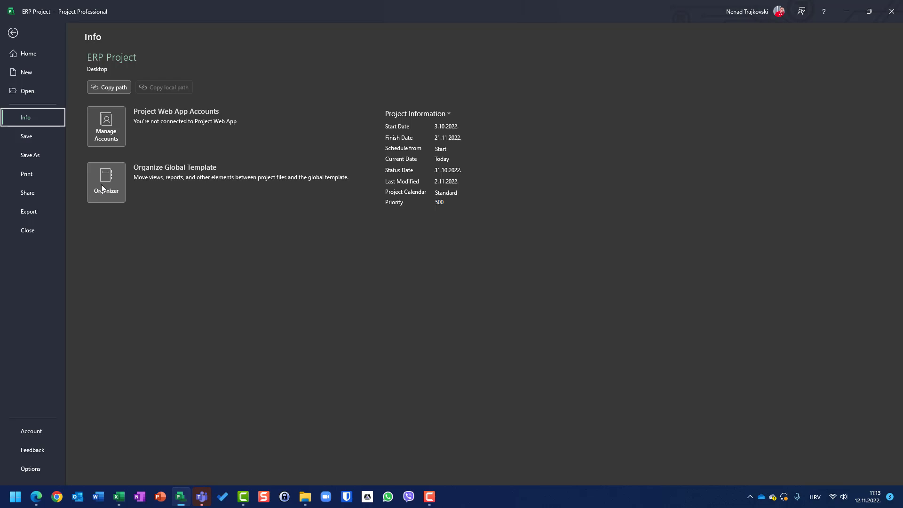
{"action": "left_click", "coordinate": [13, 33]}
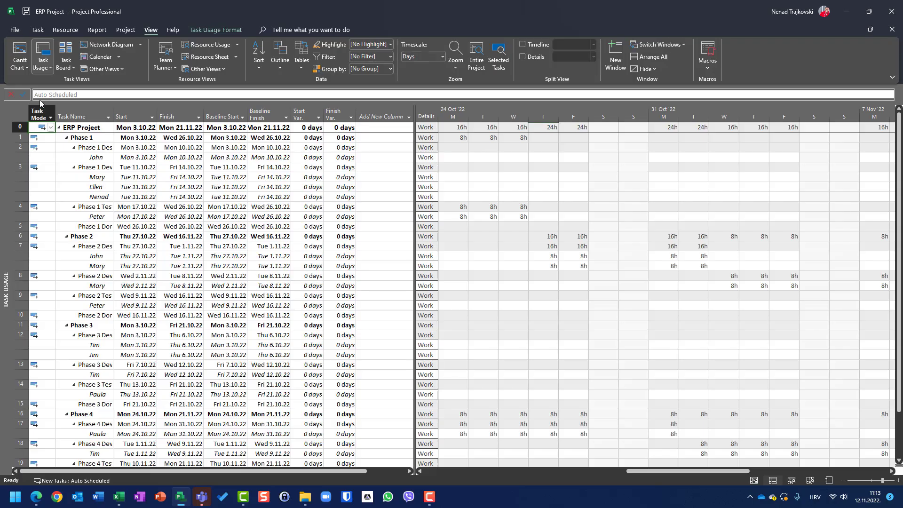
{"action": "left_click", "coordinate": [20, 33]}
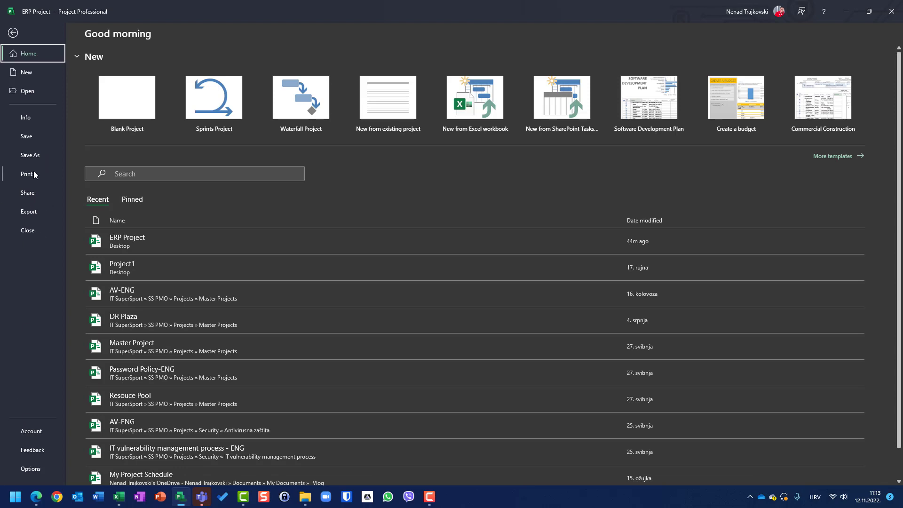
{"action": "left_click", "coordinate": [24, 121]}
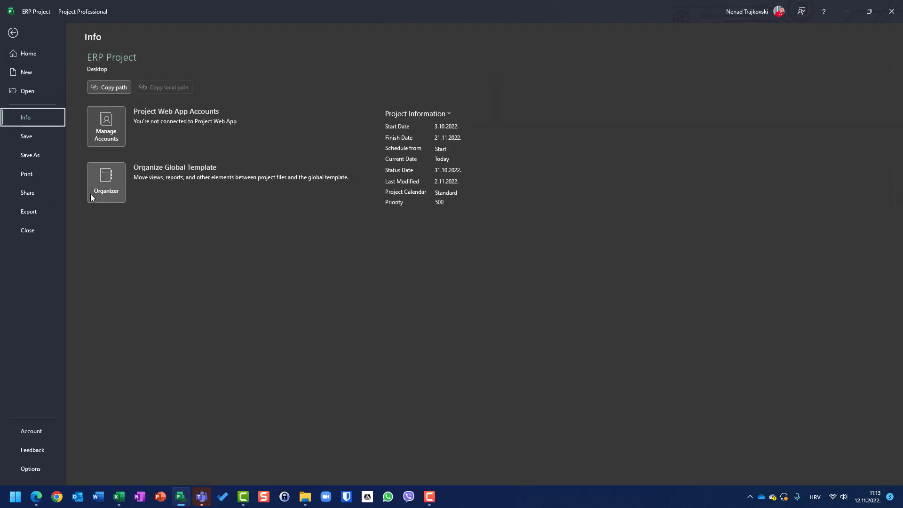
{"action": "left_click", "coordinate": [93, 194]}
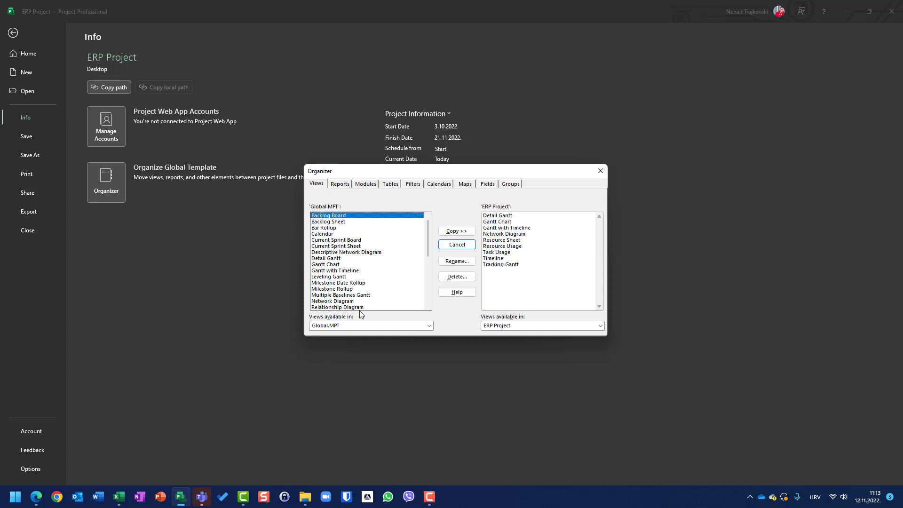
- Examine which reports, modules, tables, filters, calendars, maps, fields and groups the Organizer offers in Global.MPT and ERP Project
{"action": "left_click", "coordinate": [339, 184]}
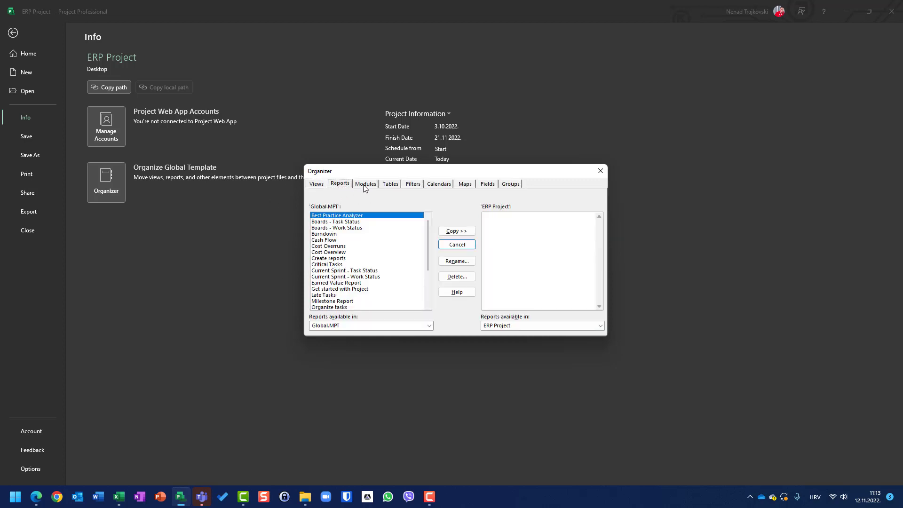
{"action": "left_click", "coordinate": [364, 184]}
{"action": "left_click", "coordinate": [392, 185]}
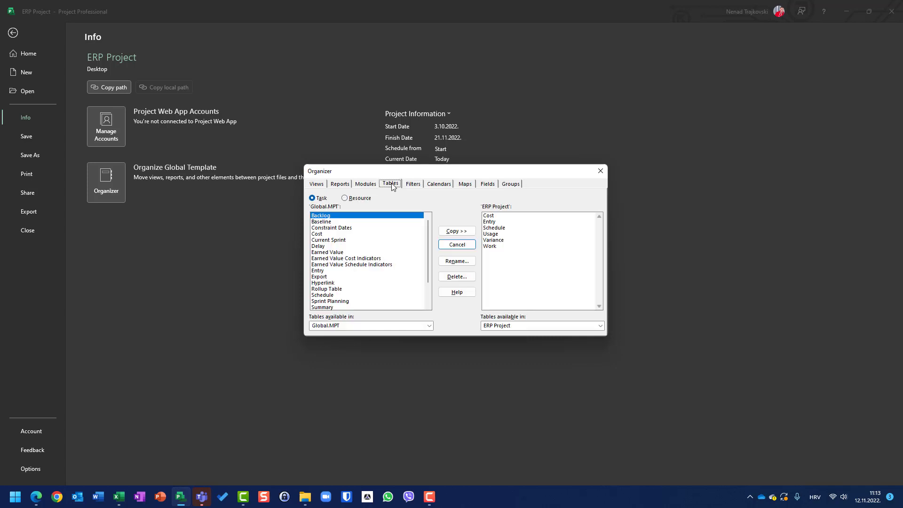
{"action": "left_click", "coordinate": [415, 187]}
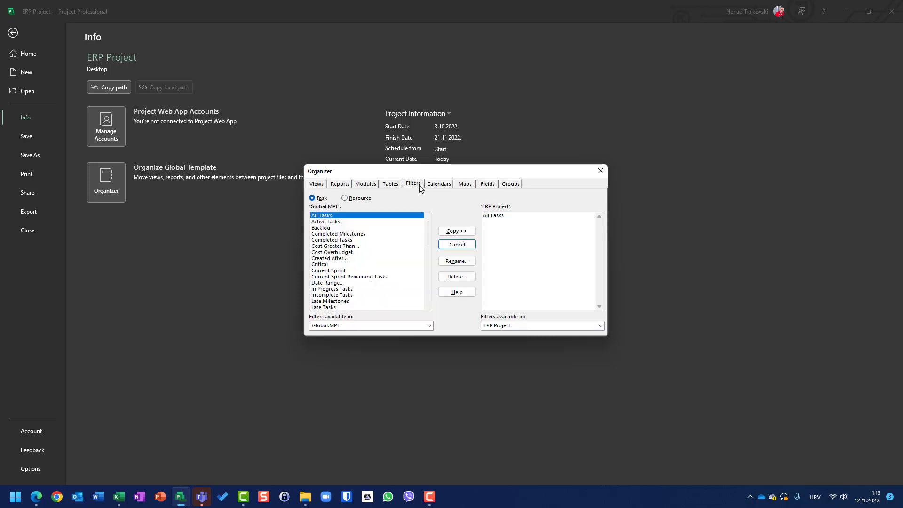
{"action": "left_click", "coordinate": [441, 185]}
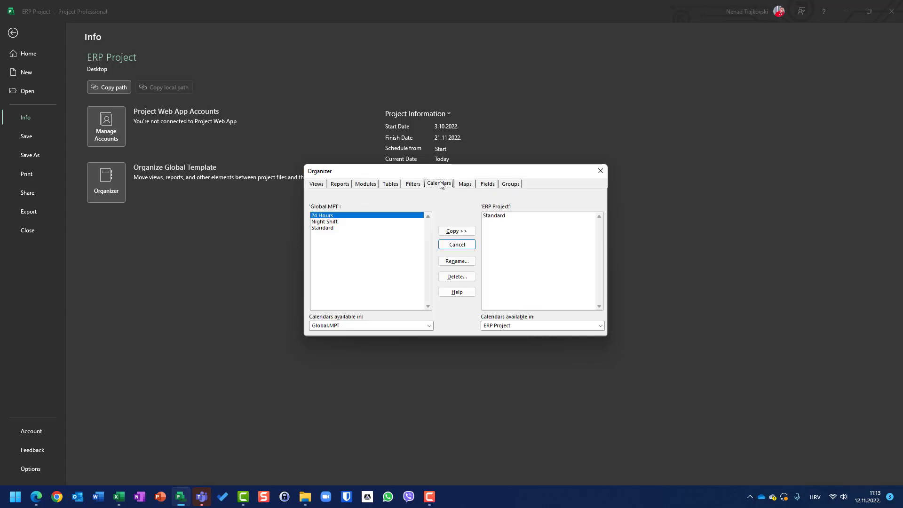
{"action": "left_click", "coordinate": [466, 185]}
{"action": "left_click", "coordinate": [486, 185]}
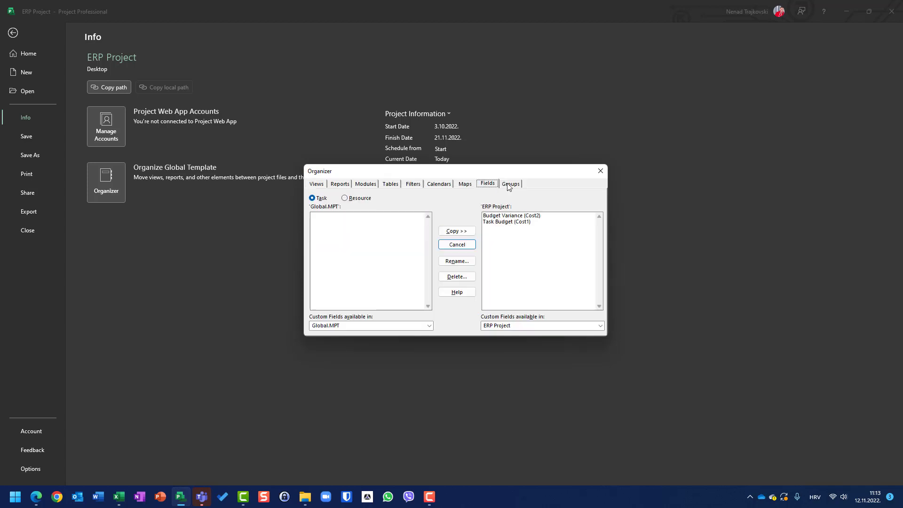
{"action": "left_click", "coordinate": [510, 184]}
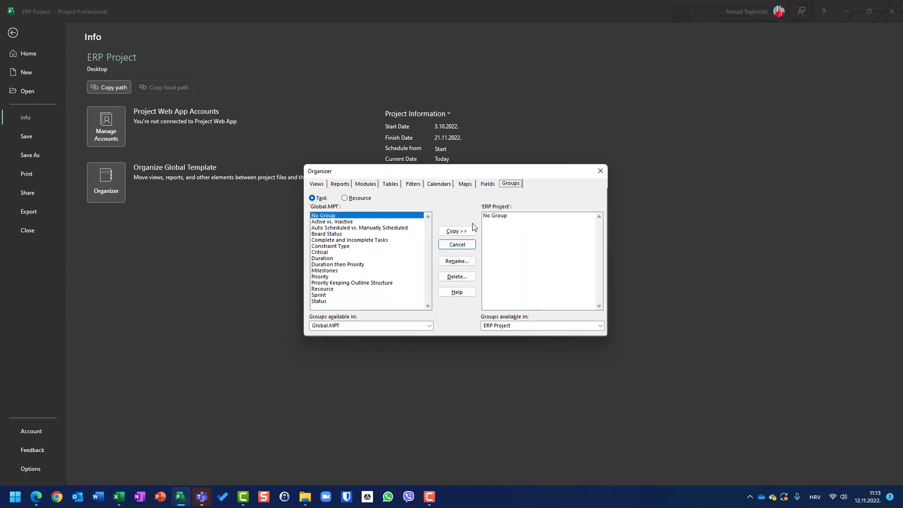
{"action": "left_click", "coordinate": [504, 216]}
- Copy the custom fields Budget Variance (Cost2) and Task Budget (Cost1) from ERP Project to Global.MPT
{"action": "left_click", "coordinate": [487, 183]}
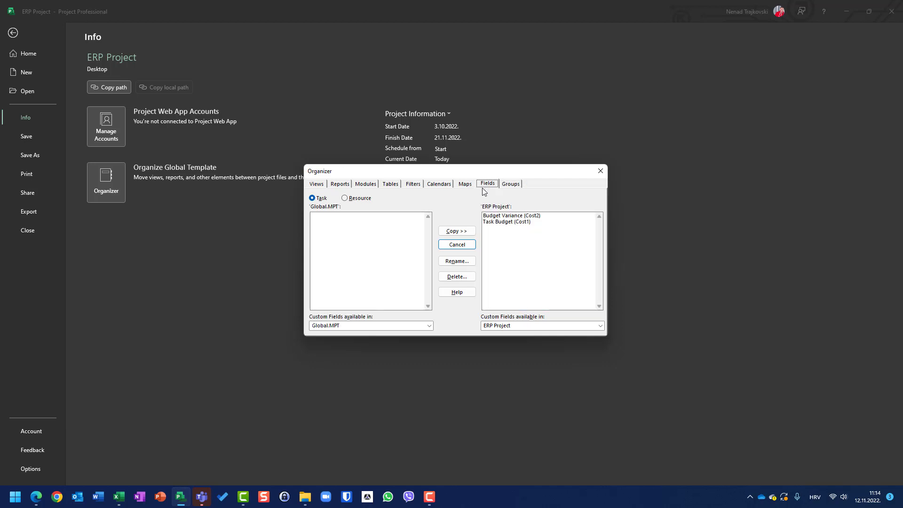
{"action": "left_click", "coordinate": [495, 216]}
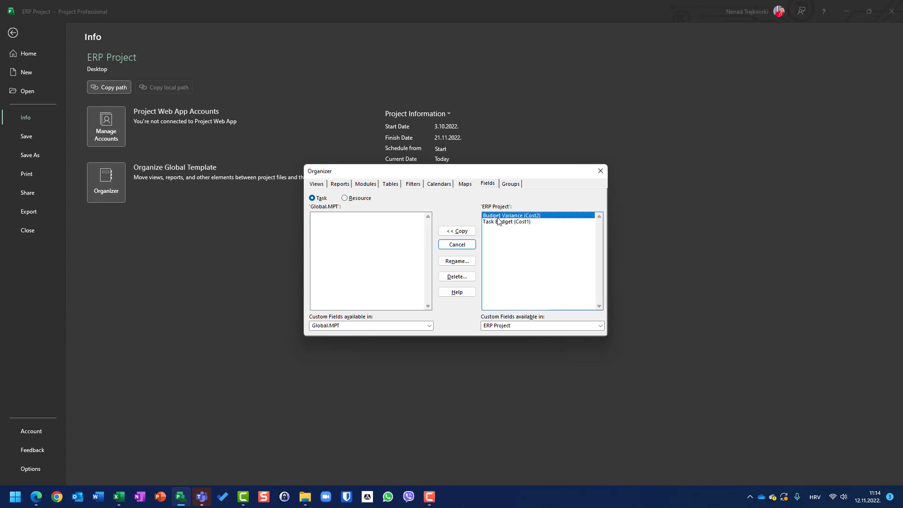
{"action": "left_click", "coordinate": [497, 222], "text": "shift"}
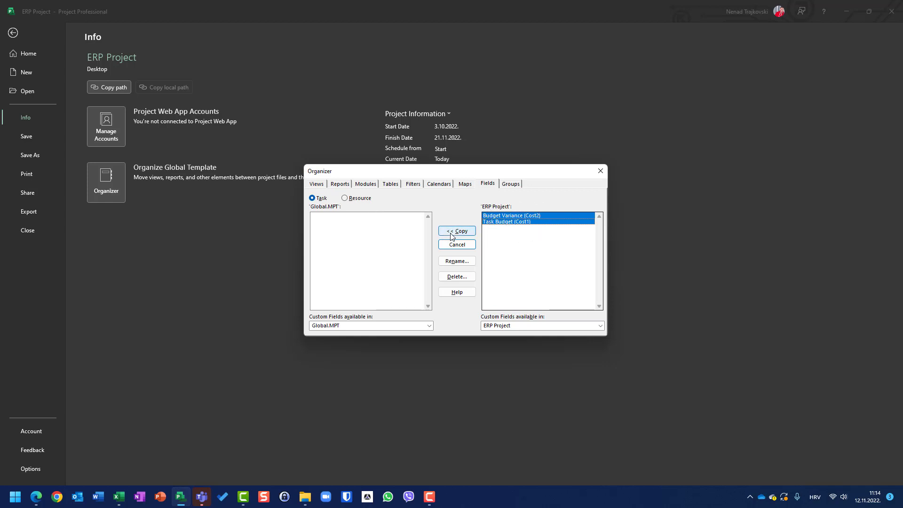
{"action": "left_click", "coordinate": [466, 232]}
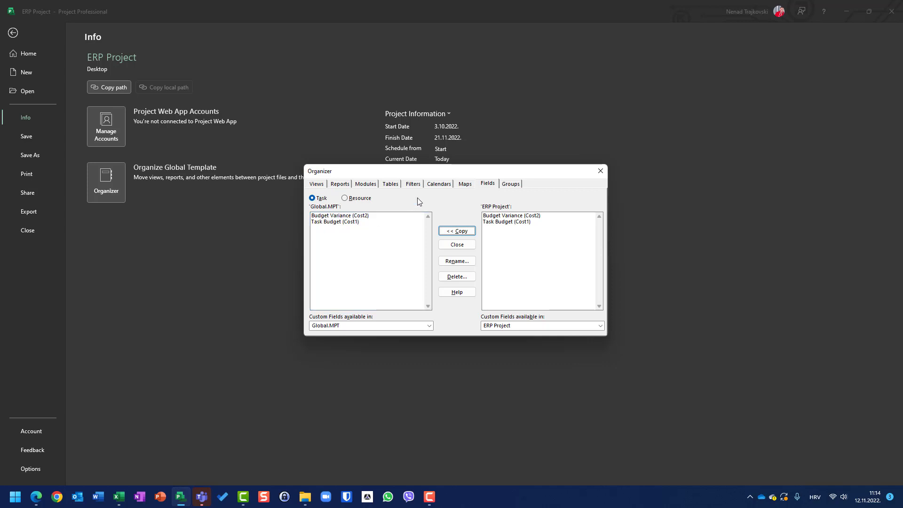
- Copy the Cost task table from ERP Project to Global.MPT, replacing the existing one, and close the Organizer while keeping ERP Project open
{"action": "left_click", "coordinate": [390, 184]}
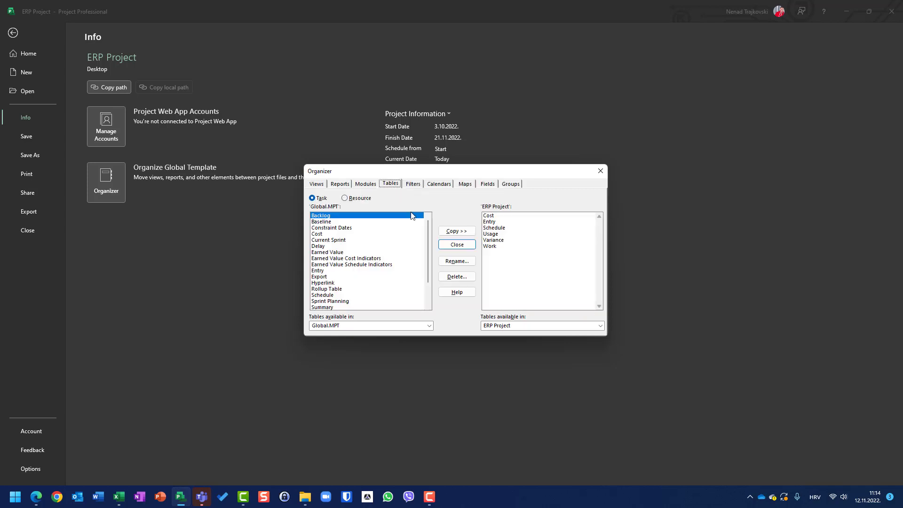
{"action": "left_click", "coordinate": [489, 216]}
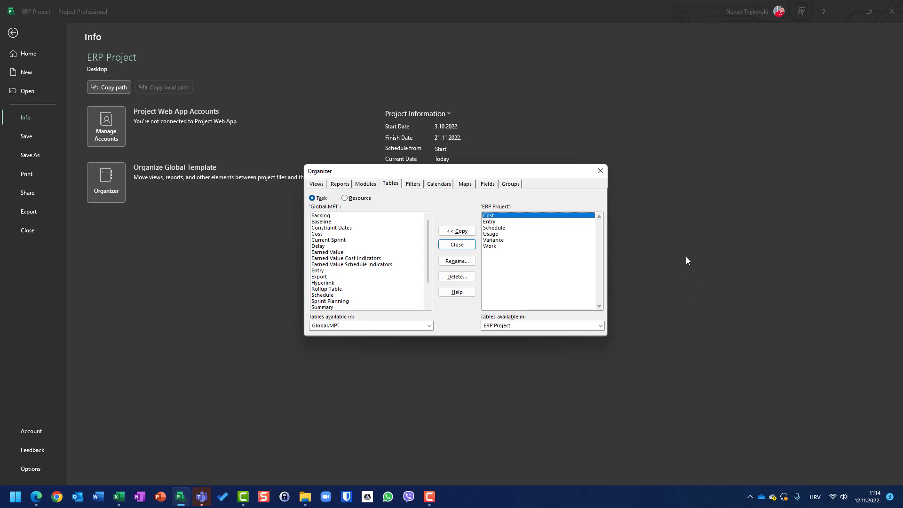
{"action": "left_click", "coordinate": [463, 232]}
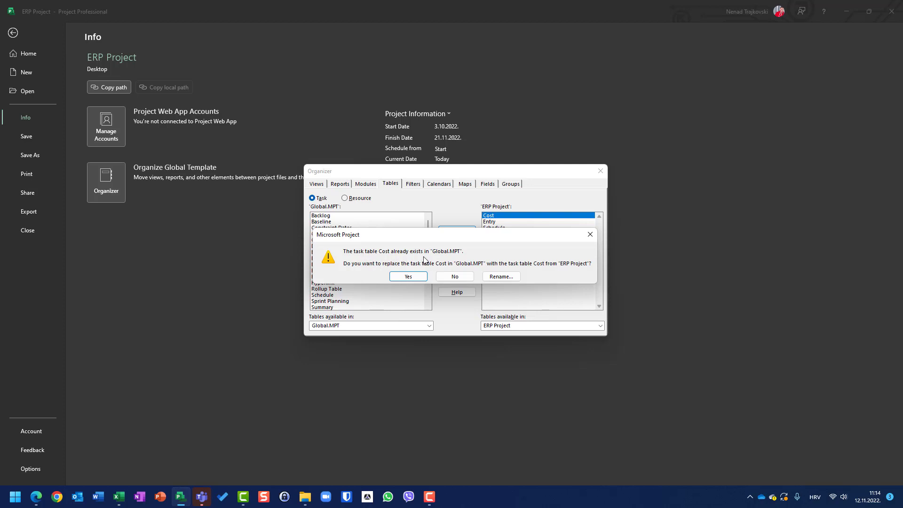
{"action": "left_click", "coordinate": [404, 277]}
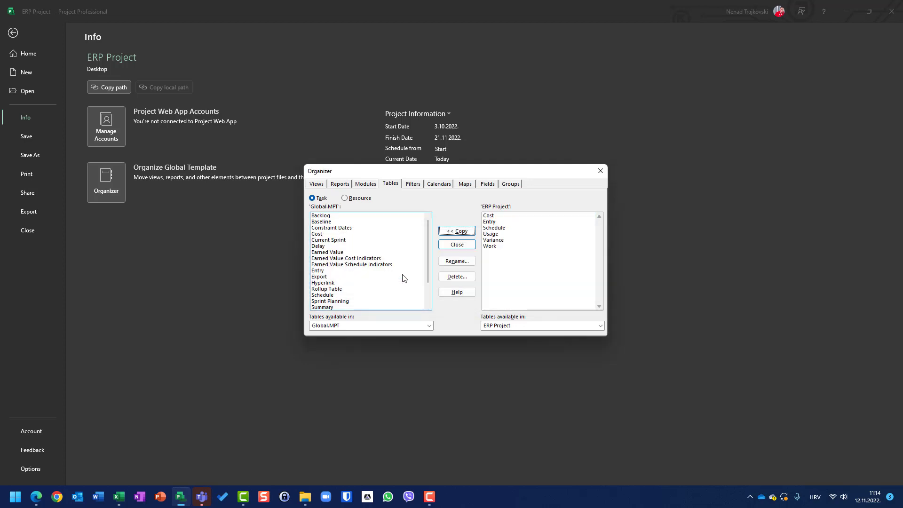
{"action": "left_click", "coordinate": [600, 172]}
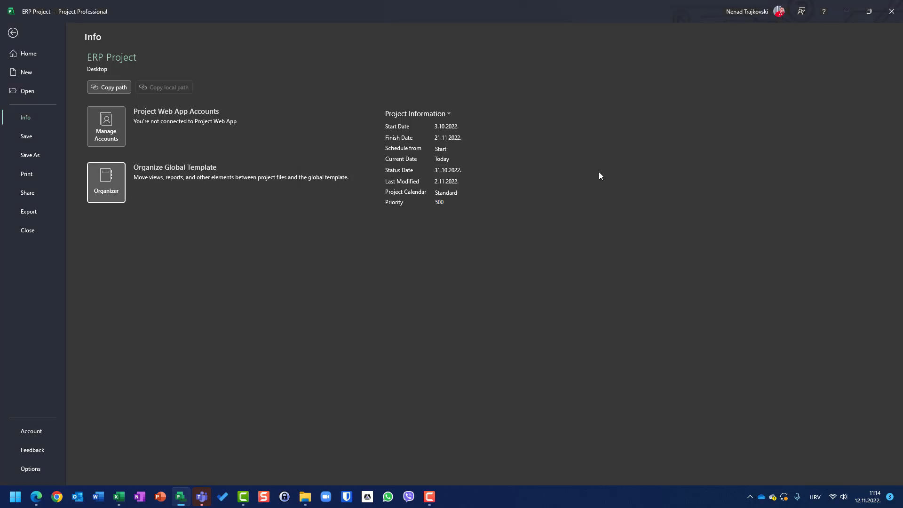
{"action": "left_click", "coordinate": [888, 11]}
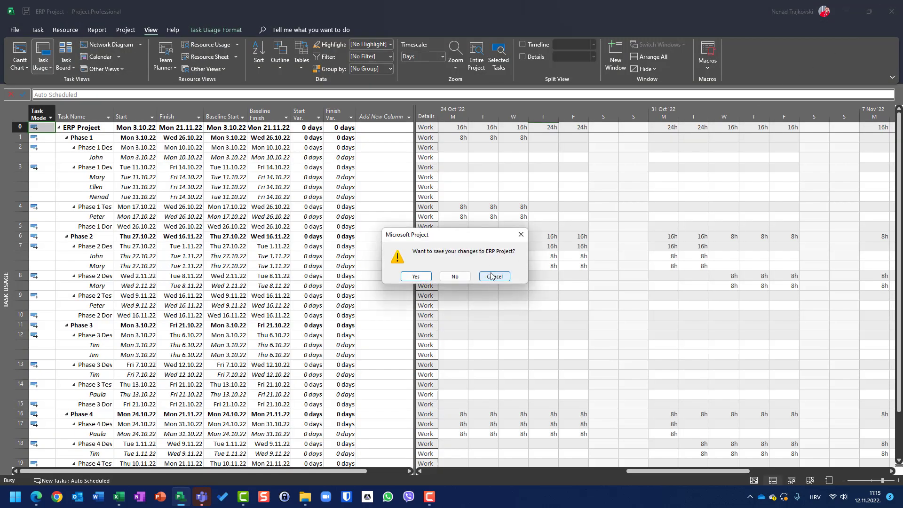
{"action": "left_click", "coordinate": [492, 278]}
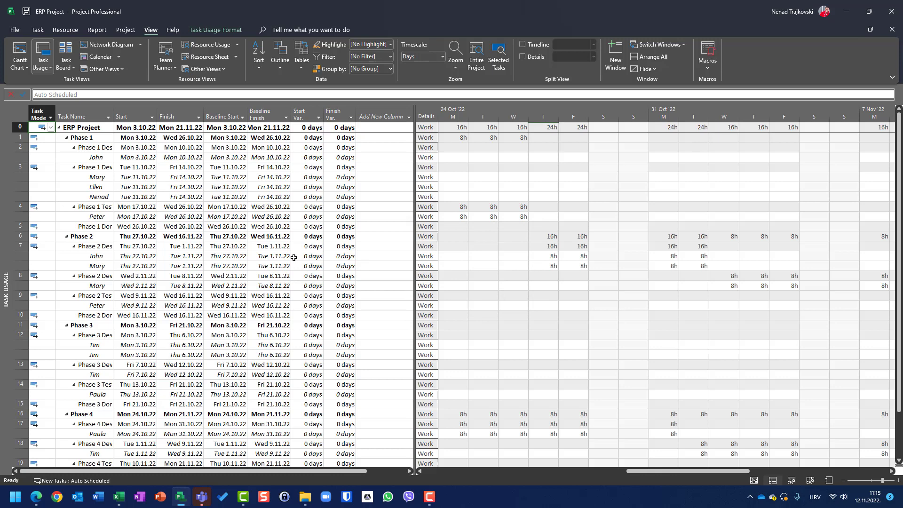
- Create a new blank project and show its Cost table, widened to include the Budget Variance column
{"action": "key", "text": "ctrl+n"}
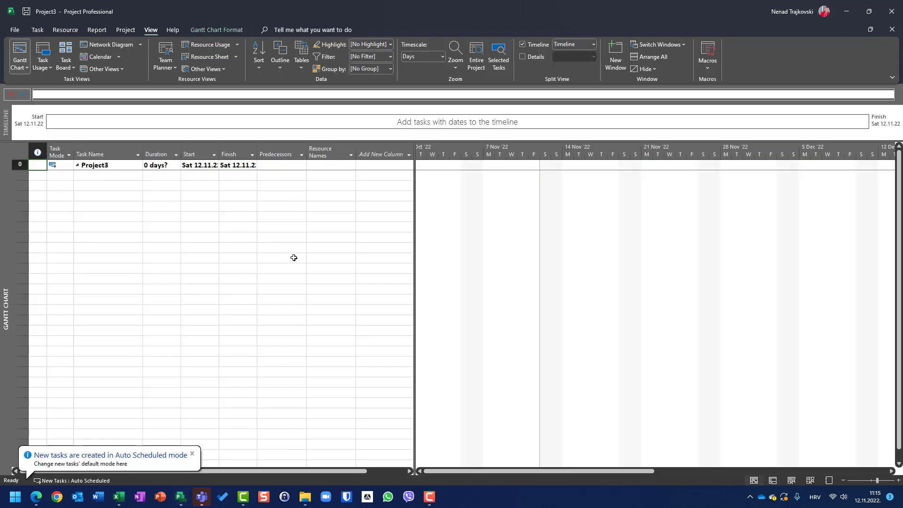
{"action": "left_click", "coordinate": [18, 150]}
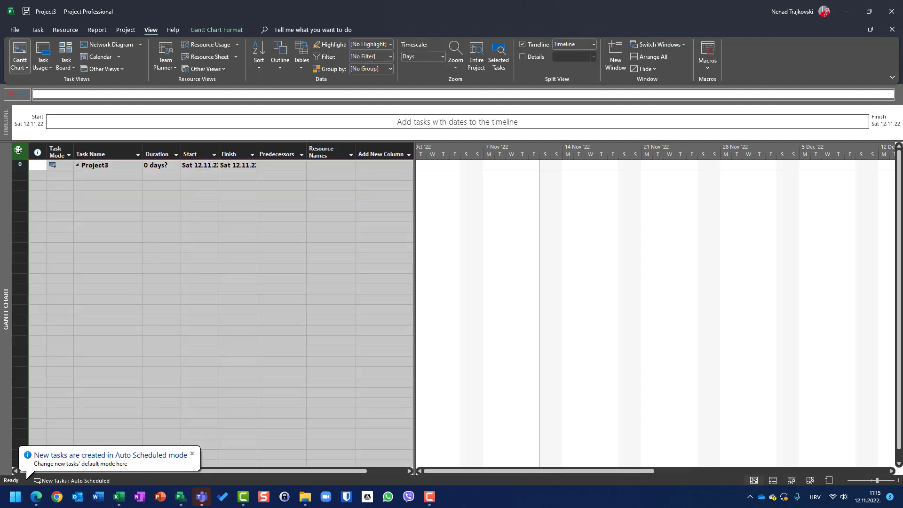
{"action": "right_click", "coordinate": [18, 150]}
{"action": "left_click", "coordinate": [60, 178]}
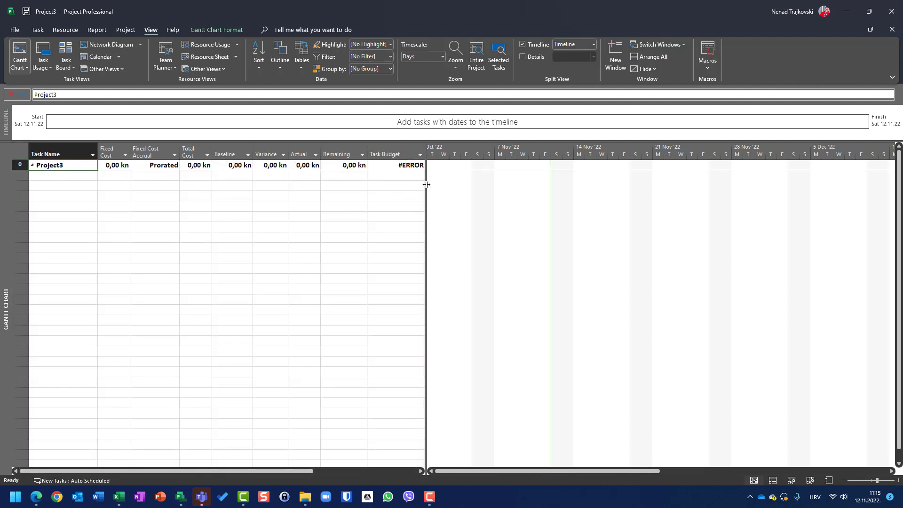
{"action": "left_click_drag", "start_coordinate": [426, 184], "coordinate": [495, 183]}
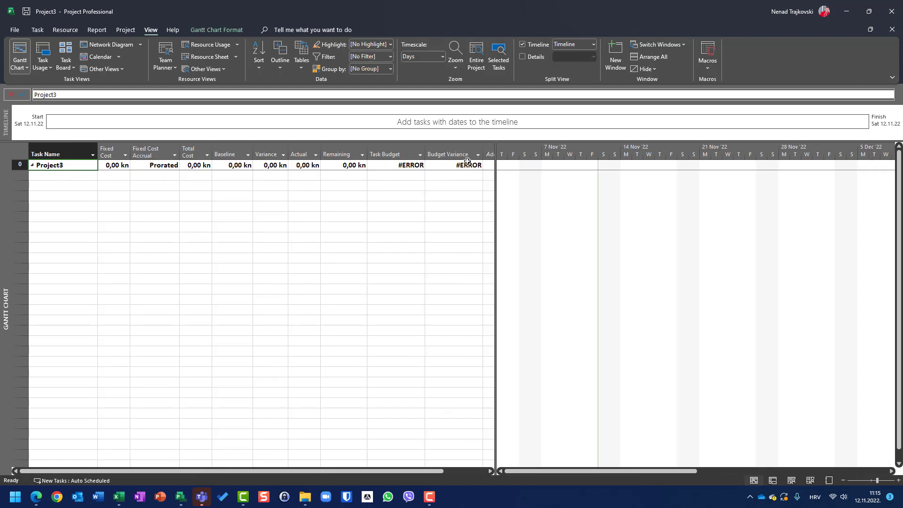
- Add a task named Task1 to the new project
{"action": "left_click", "coordinate": [85, 177]}
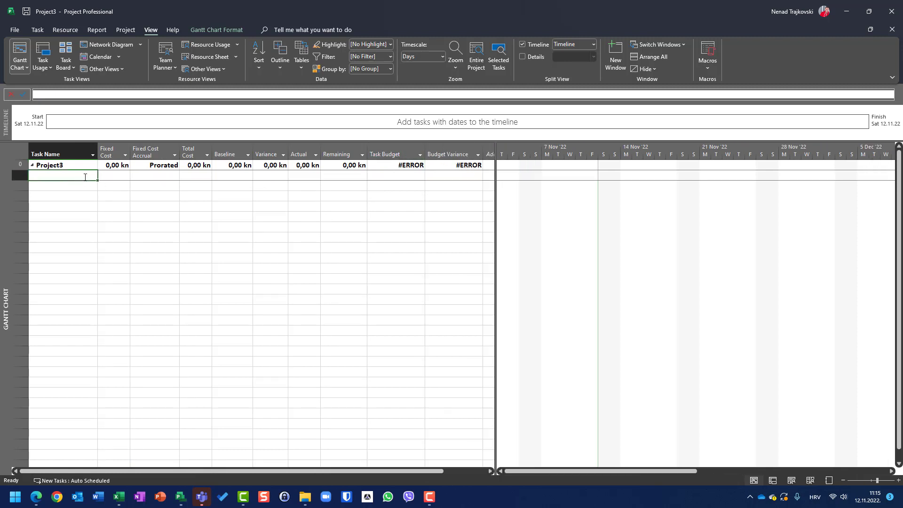
{"action": "type", "text": "Task"}
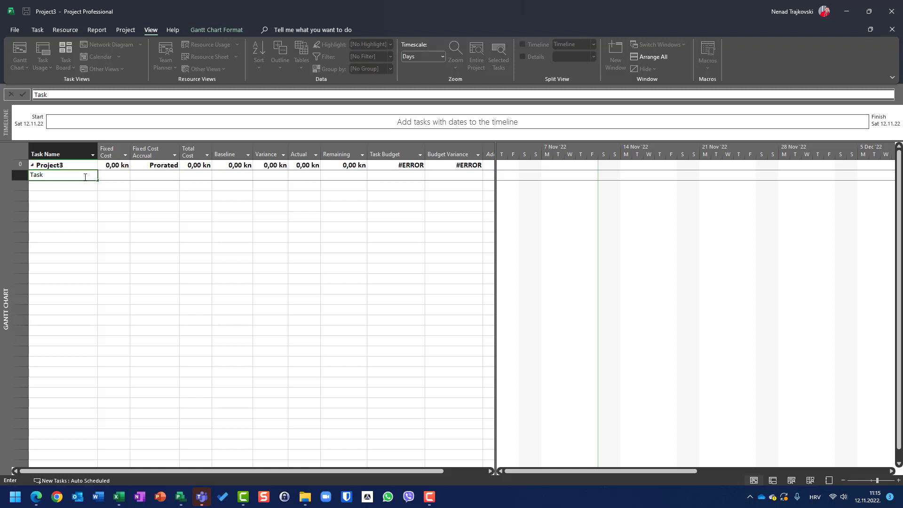
{"action": "type", "text": "1"}
{"action": "key", "text": "Return"}
- Set the Task Budget of Task1 to 100 kn and go back to its Total Cost
{"action": "key", "text": "Right"}
{"action": "key", "text": "Right"}
{"action": "key", "text": "Right"}
{"action": "key", "text": "Right"}
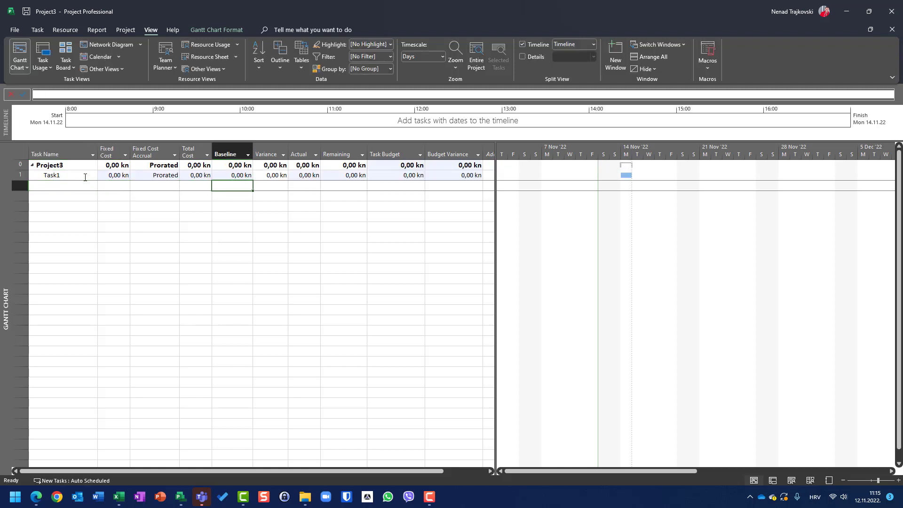
{"action": "key", "text": "Right"}
{"action": "key", "text": "Right"}
{"action": "key", "text": "Right"}
{"action": "key", "text": "Right"}
{"action": "key", "text": "Up"}
{"action": "type", "text": "100"}
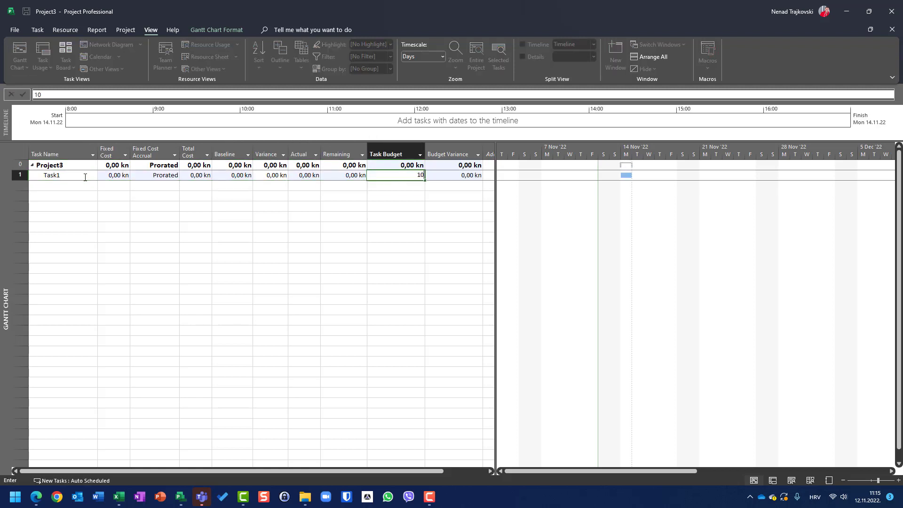
{"action": "key", "text": "Return"}
{"action": "key", "text": "Up"}
{"action": "key", "text": "Left"}
{"action": "key", "text": "Left"}
{"action": "key", "text": "Left"}
{"action": "key", "text": "Left"}
{"action": "key", "text": "Left"}
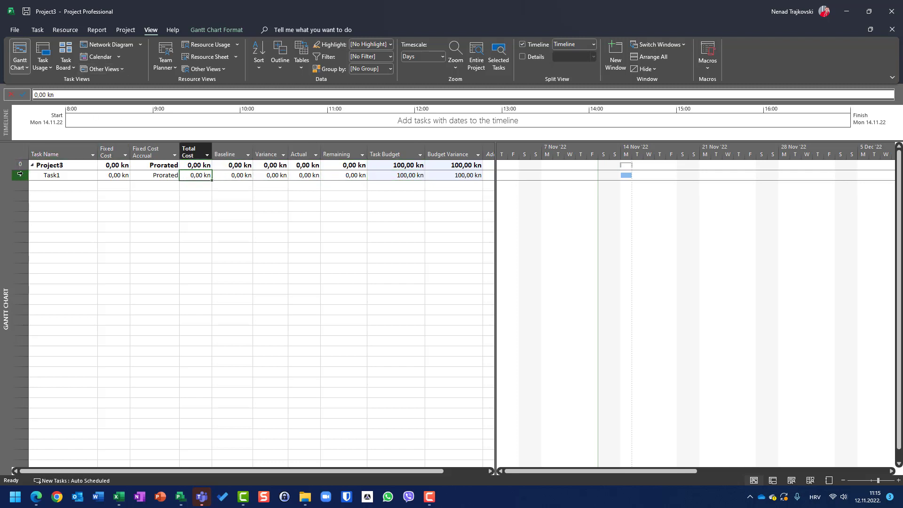
- Delete Task1 and switch the Gantt Chart back to the Entry table
{"action": "left_click", "coordinate": [20, 175]}
{"action": "key", "text": "Delete"}
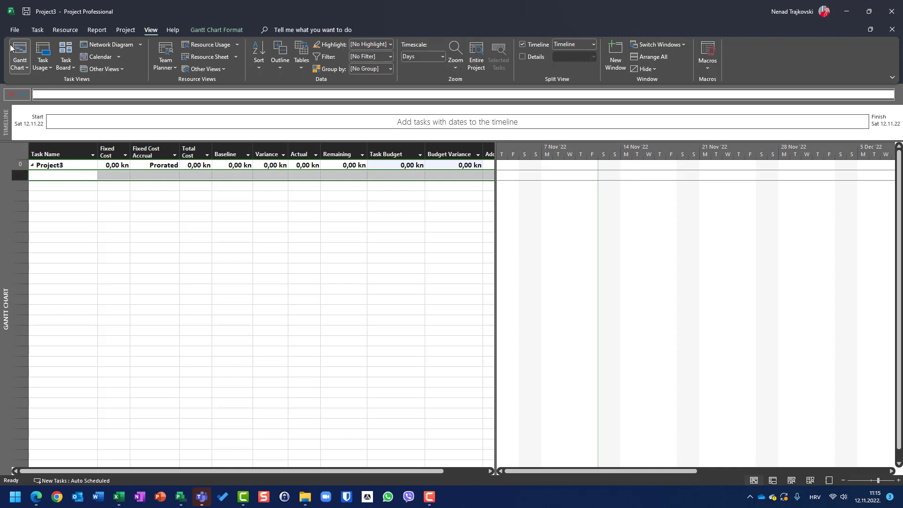
{"action": "right_click", "coordinate": [19, 149]}
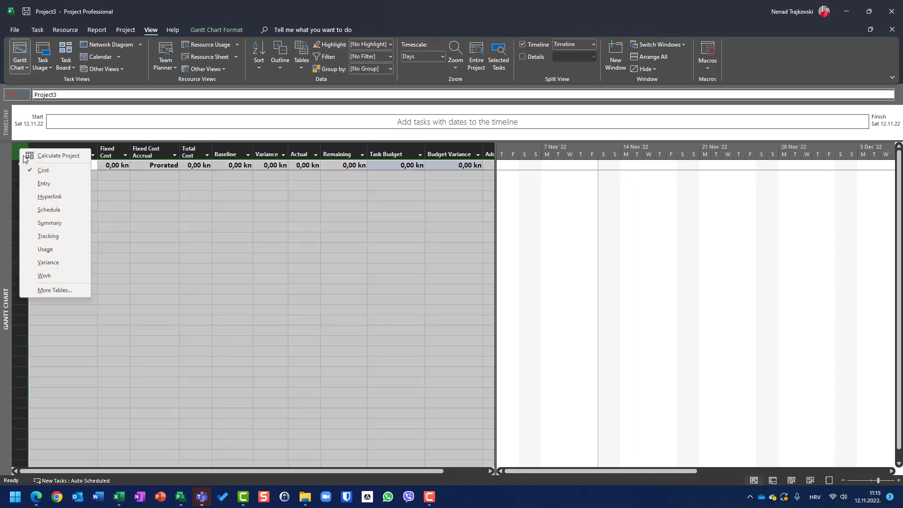
{"action": "left_click", "coordinate": [36, 184]}
- Rename the project summary task as My Project
{"action": "left_click", "coordinate": [111, 167]}
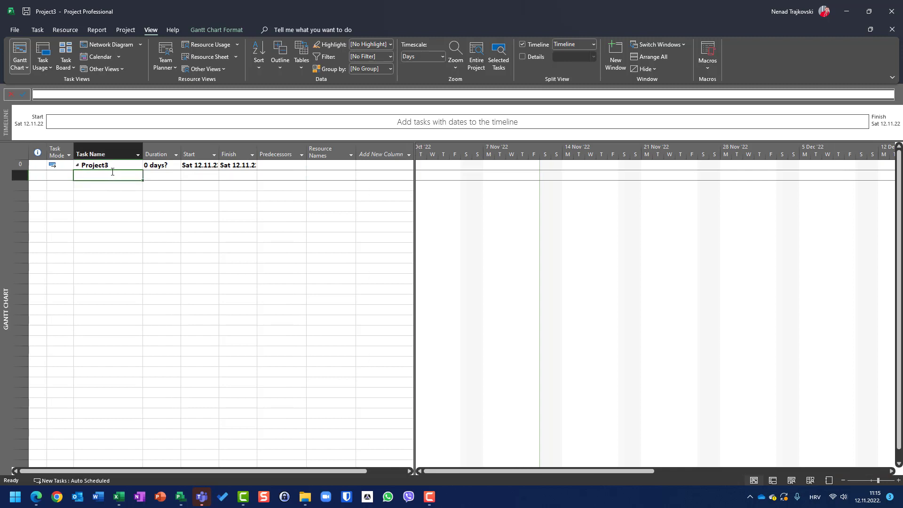
{"action": "type", "text": "My PRoj"}
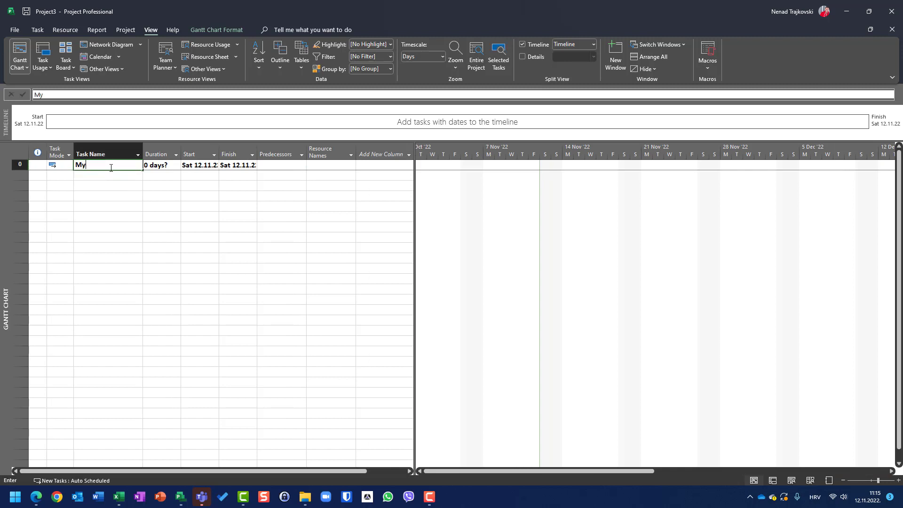
{"action": "key", "text": "BackSpace"}
{"action": "key", "text": "BackSpace"}
{"action": "key", "text": "BackSpace"}
{"action": "type", "text": "roject"}
{"action": "key", "text": "Return"}
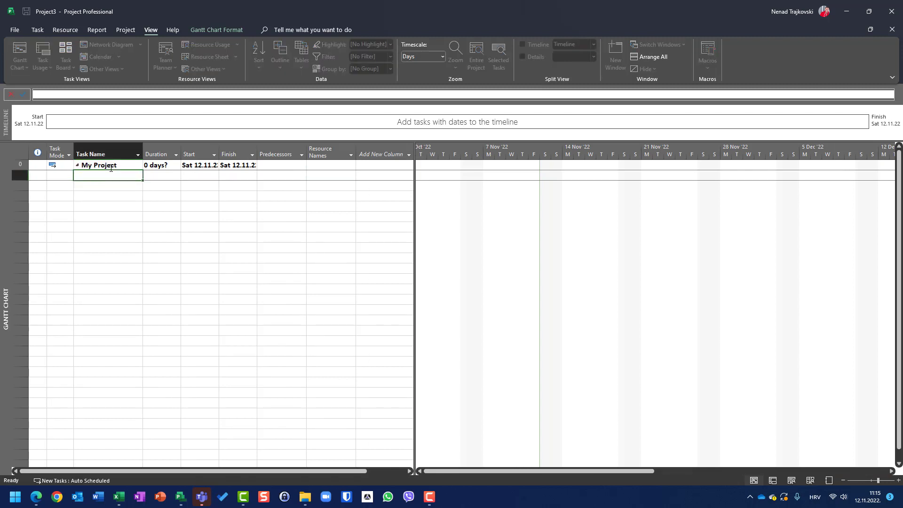
{"action": "key", "text": "Up"}
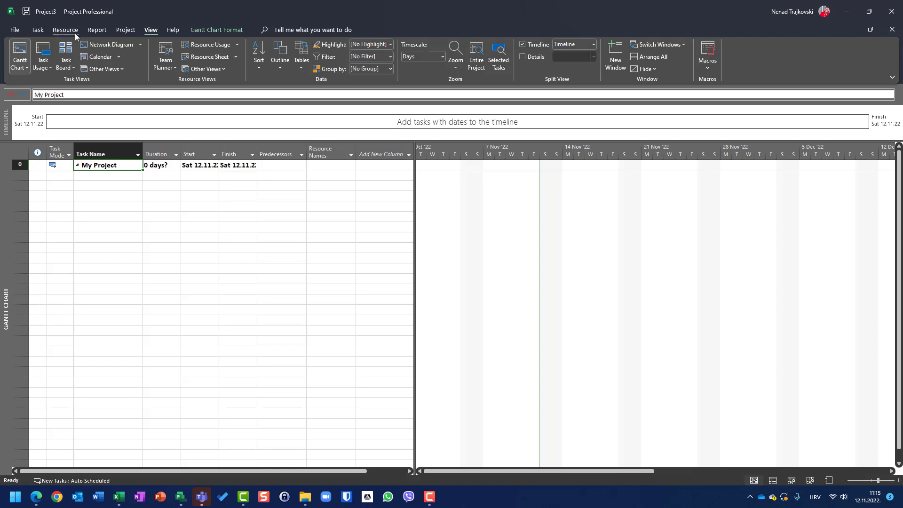
- Set the project's current date to Mon 14.11.2022 in the project information
{"action": "left_click", "coordinate": [116, 29]}
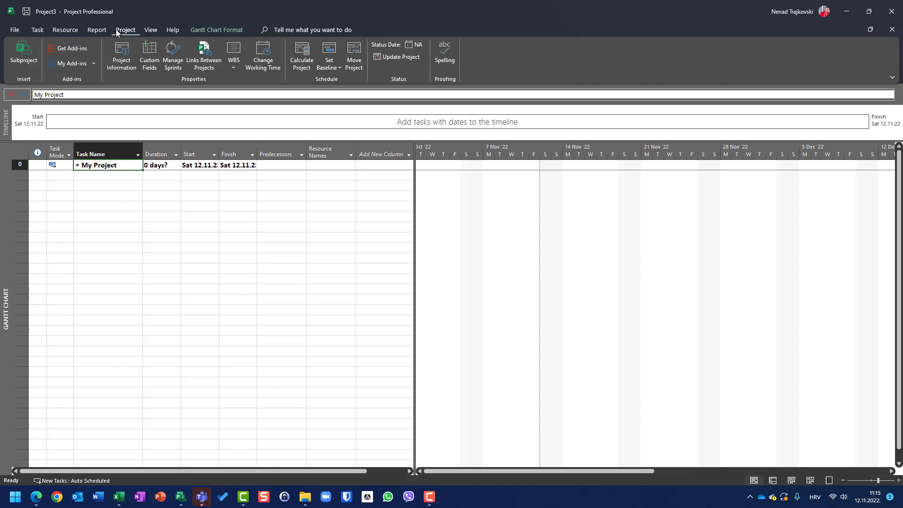
{"action": "left_click", "coordinate": [112, 52]}
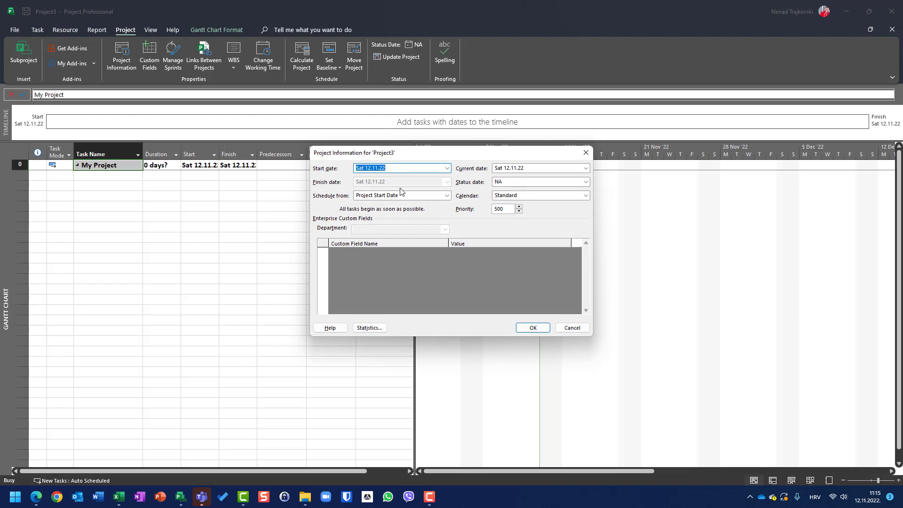
{"action": "left_click", "coordinate": [585, 168]}
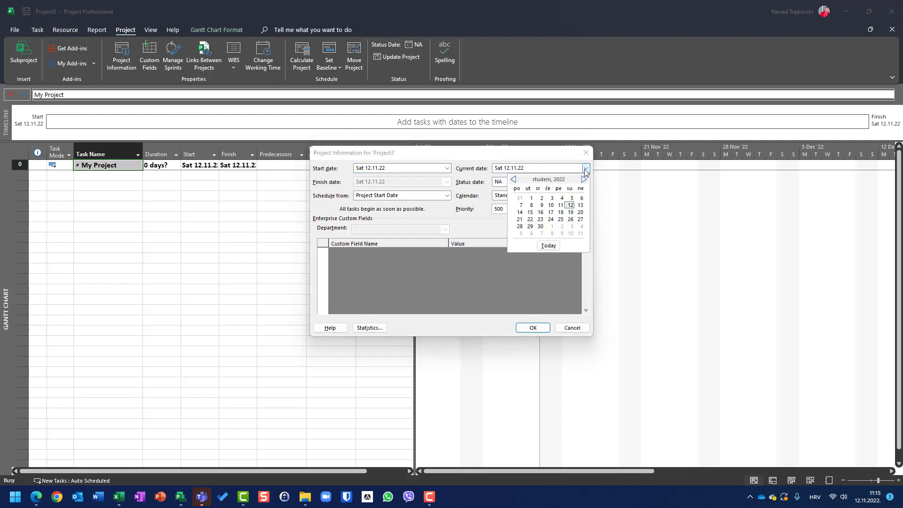
{"action": "left_click", "coordinate": [518, 212]}
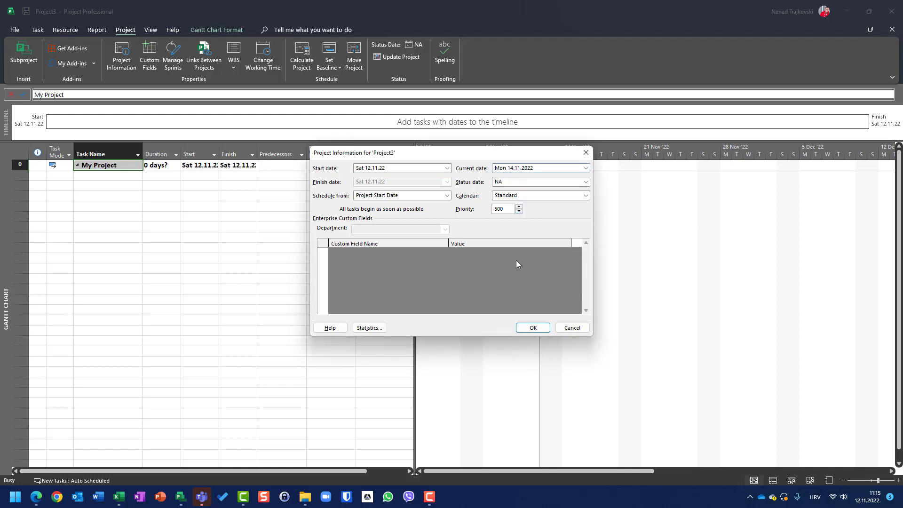
{"action": "left_click", "coordinate": [538, 330]}
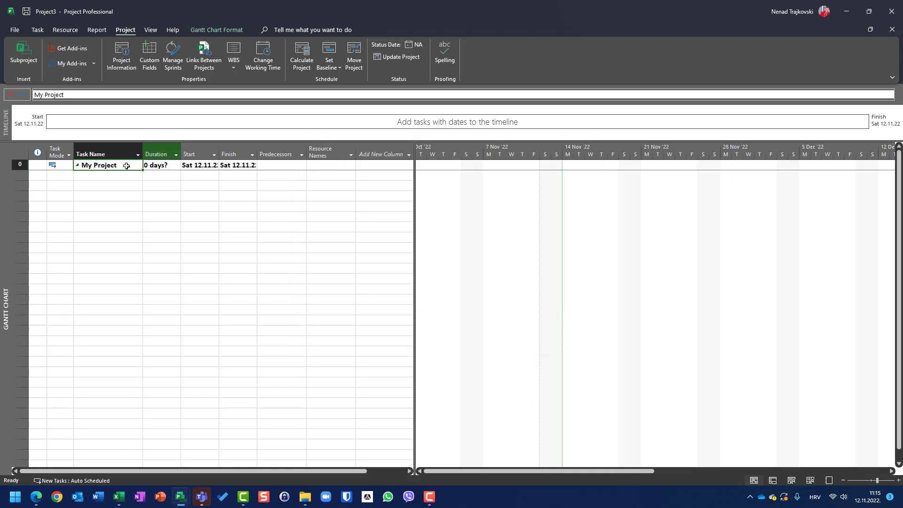
- Add a task named Task under My Project with a duration of 5 days
{"action": "left_click", "coordinate": [114, 176]}
{"action": "type", "text": "Task"}
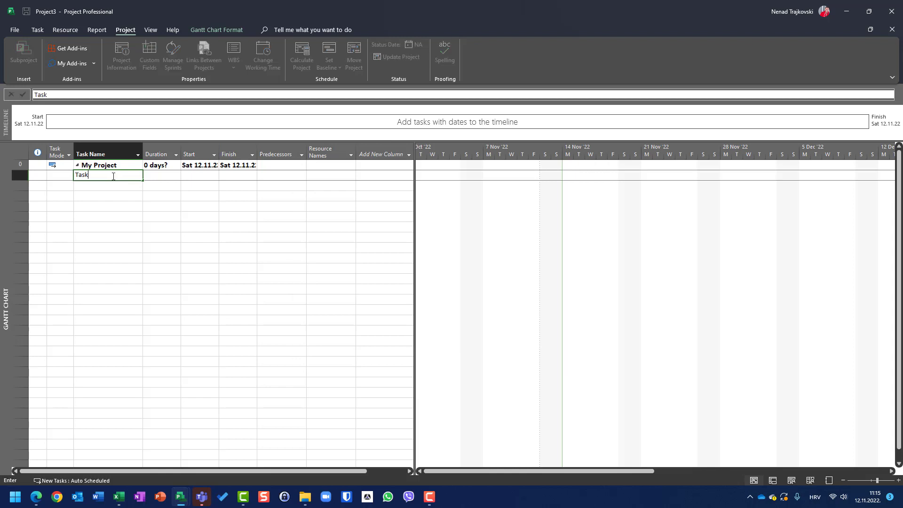
{"action": "key", "text": "Return"}
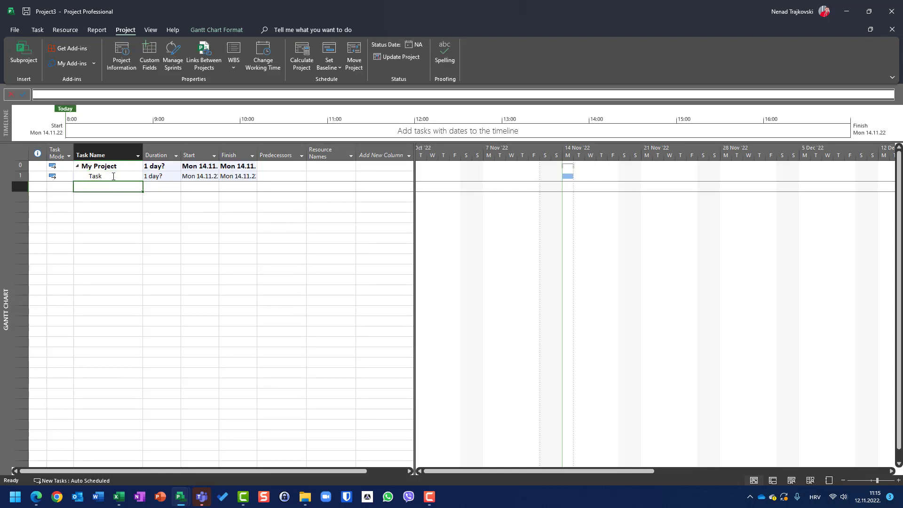
{"action": "key", "text": "Up"}
{"action": "key", "text": "Right"}
{"action": "type", "text": "5"}
{"action": "key", "text": "Return"}
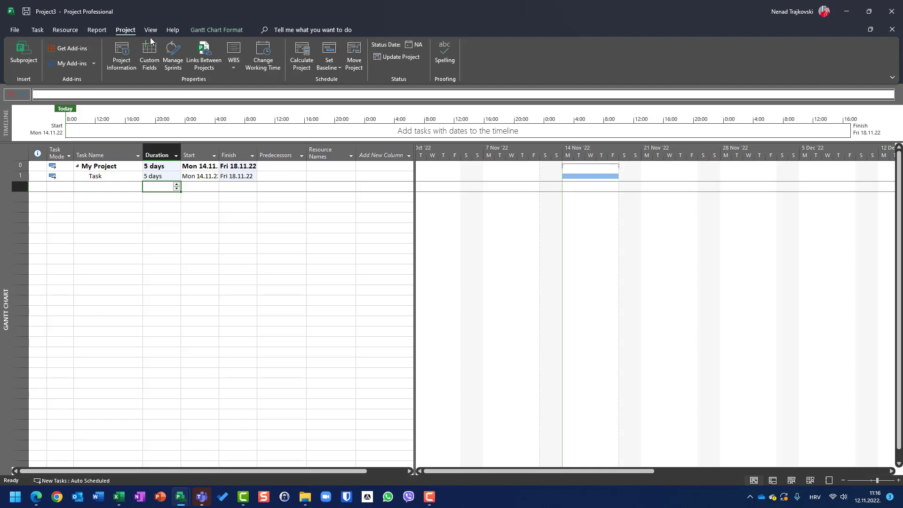
- Show the Resource Sheet and add a resource, entering the person's first name
{"action": "left_click", "coordinate": [148, 33]}
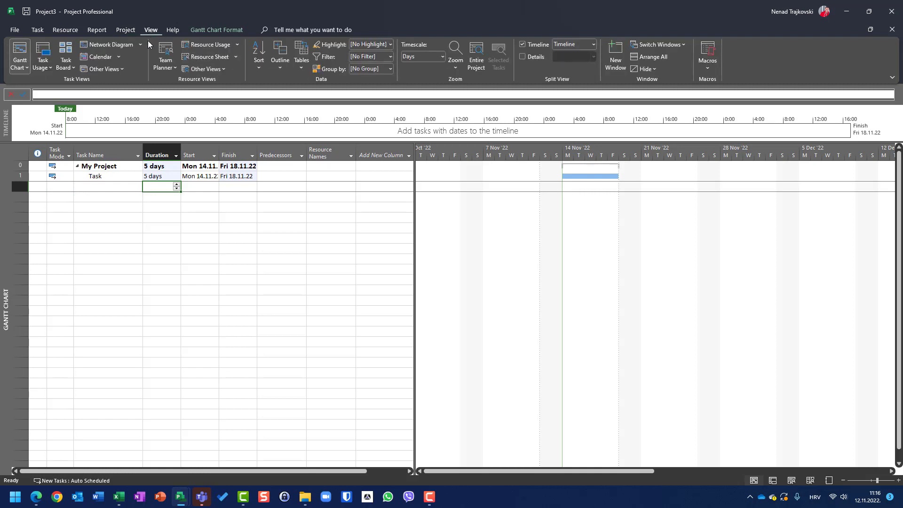
{"action": "left_click", "coordinate": [207, 56]}
{"action": "left_click", "coordinate": [92, 156]}
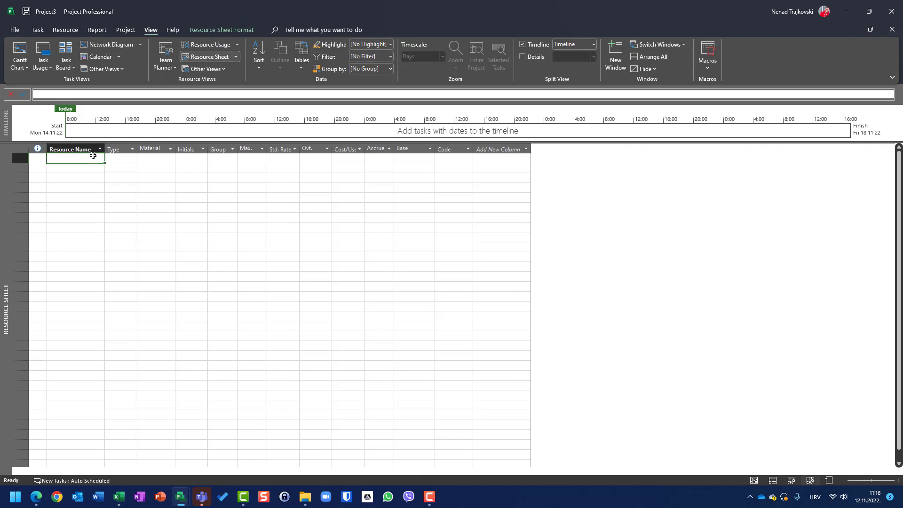
{"action": "type", "text": "John"}
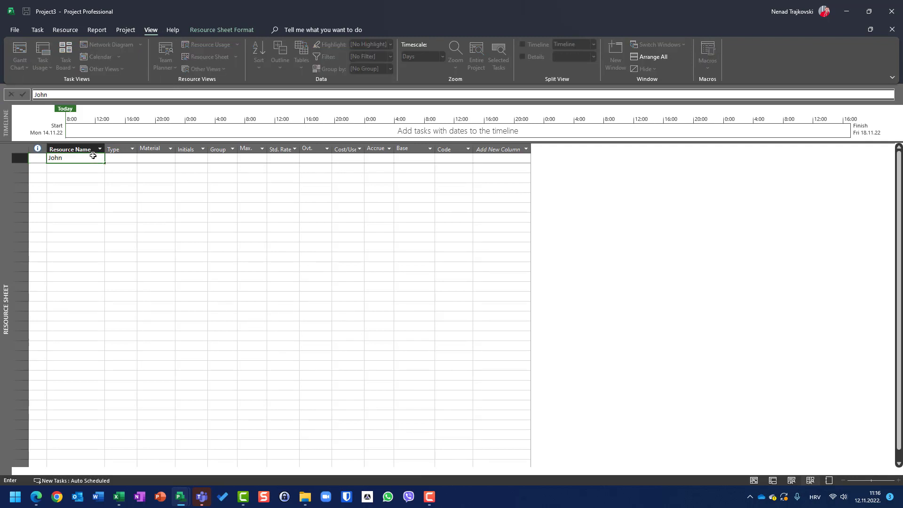
{"action": "key", "text": "Return"}
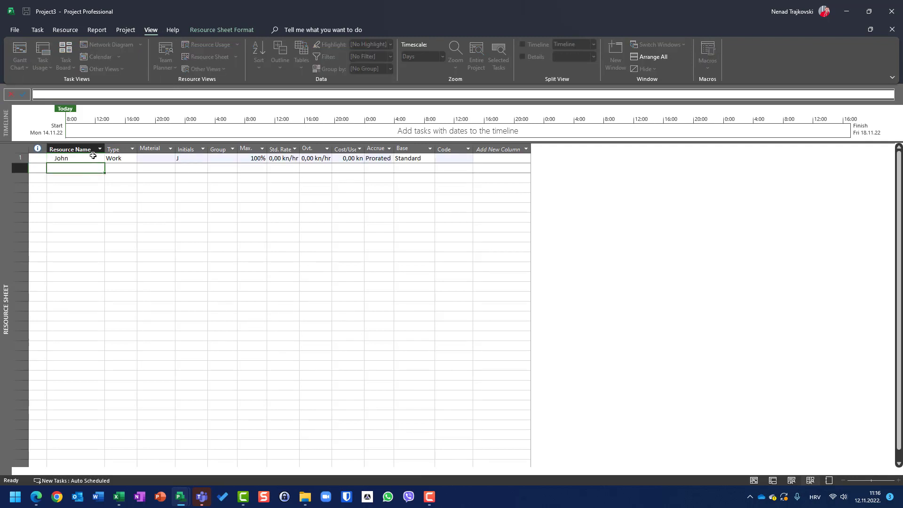
- Set the new resource's standard rate to 100,00 kn/hr
{"action": "key", "text": "Up"}
{"action": "key", "text": "Right"}
{"action": "key", "text": "Right"}
{"action": "key", "text": "Right"}
{"action": "key", "text": "Right"}
{"action": "key", "text": "Right"}
{"action": "key", "text": "Right"}
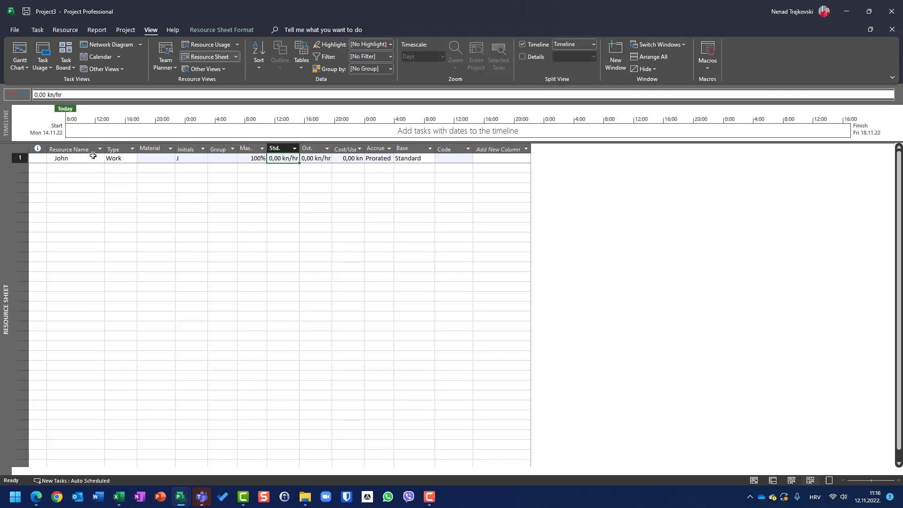
{"action": "key", "text": "Down"}
{"action": "key", "text": "Up"}
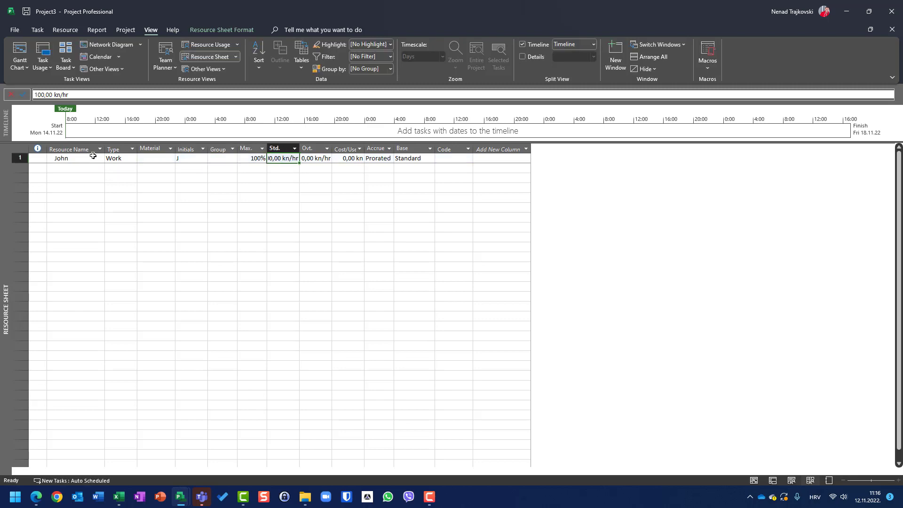
- Change the project's currency to USD in the display options
{"action": "left_click", "coordinate": [15, 30]}
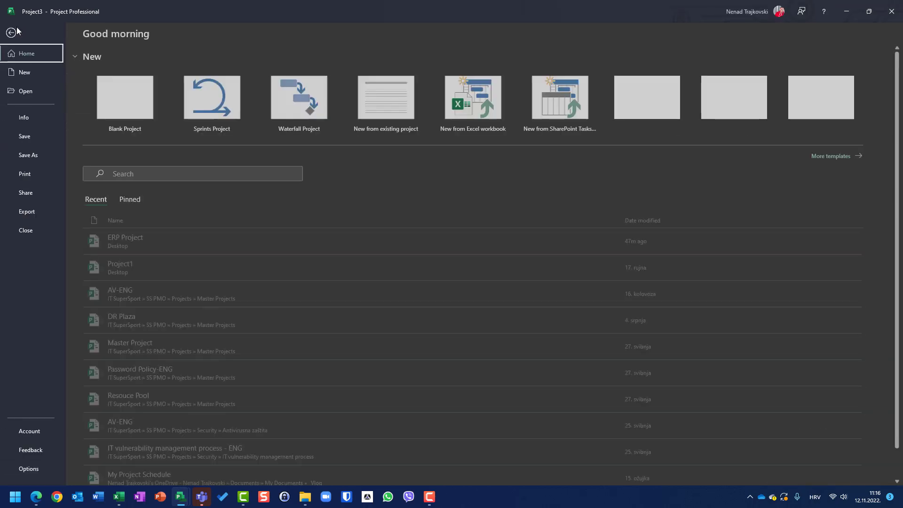
{"action": "left_click", "coordinate": [32, 469]}
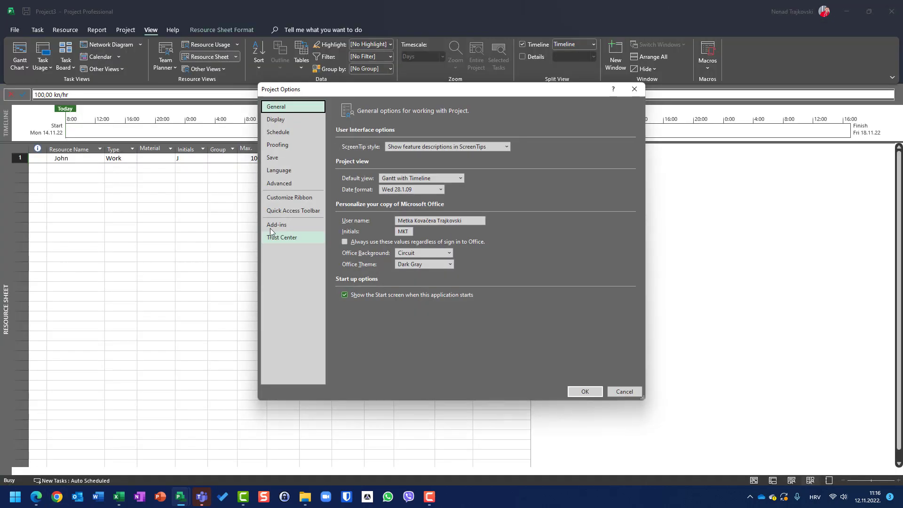
{"action": "left_click", "coordinate": [282, 120]}
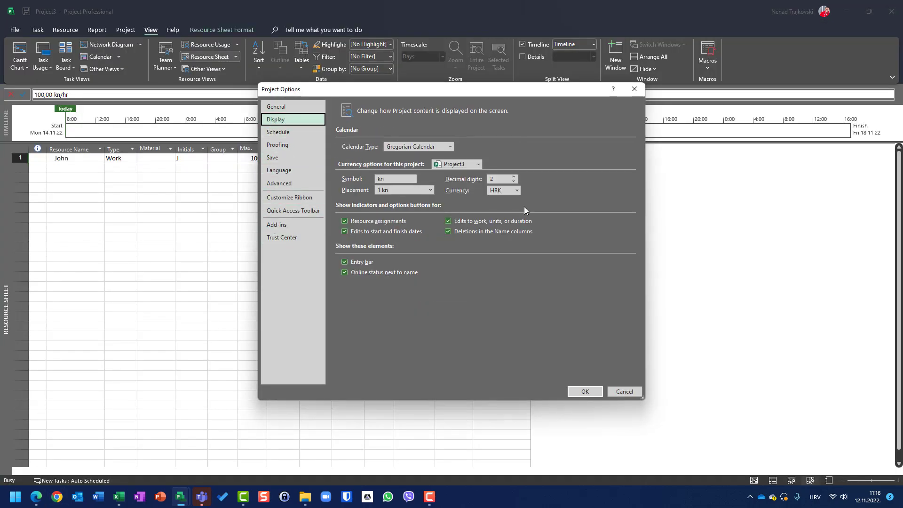
{"action": "left_click", "coordinate": [517, 190]}
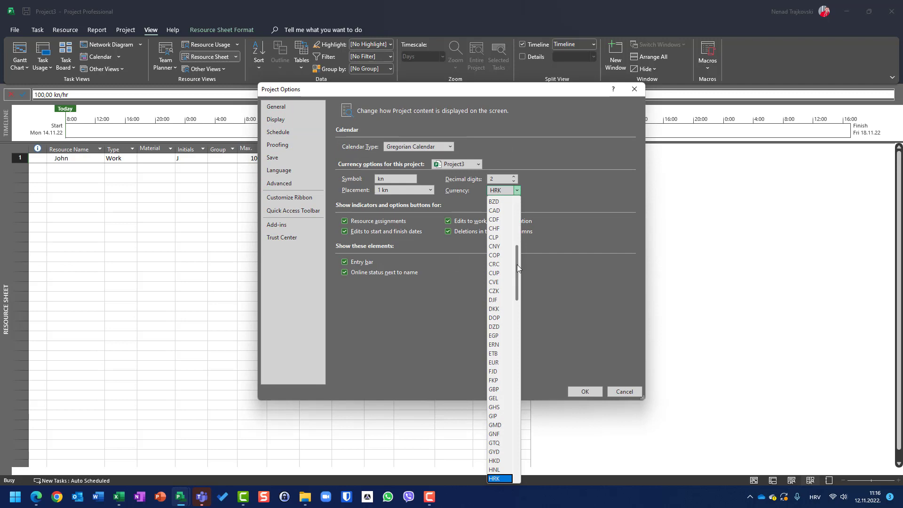
{"action": "left_click_drag", "start_coordinate": [517, 264], "coordinate": [508, 427]}
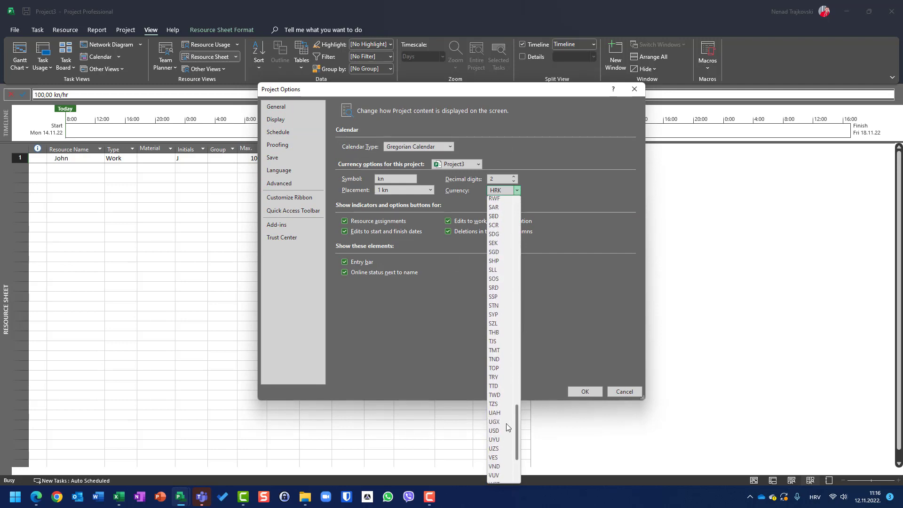
{"action": "left_click", "coordinate": [497, 418]}
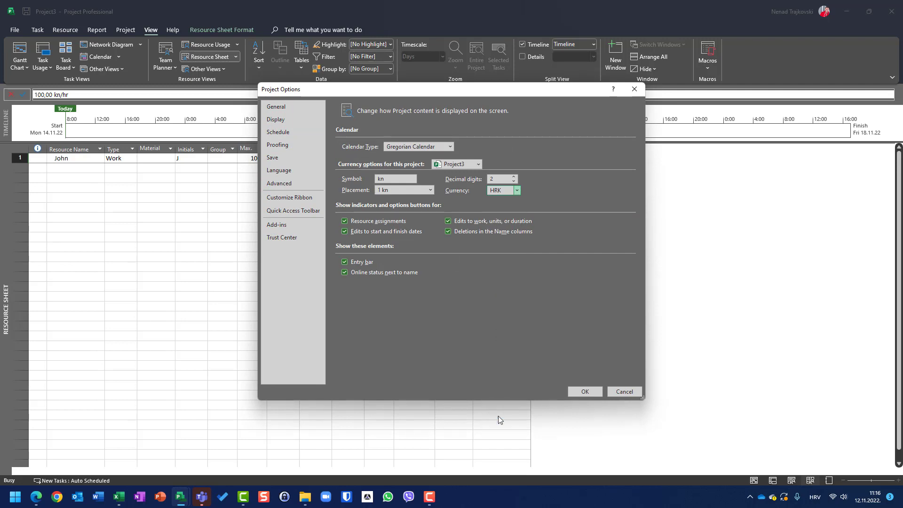
{"action": "left_click", "coordinate": [590, 395]}
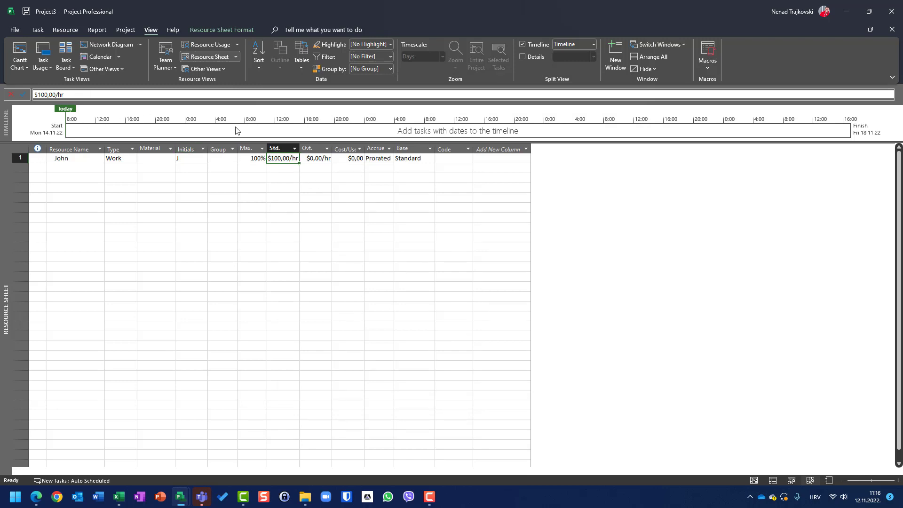
- Return to the Gantt Chart with the Timeline hidden and assign the resource to the task named Task
{"action": "left_click", "coordinate": [522, 44]}
{"action": "left_click", "coordinate": [20, 52]}
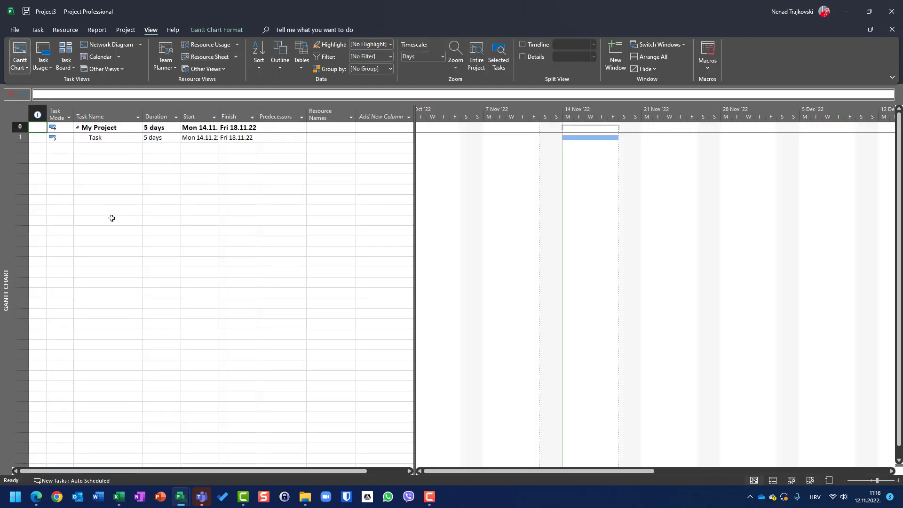
{"action": "left_click", "coordinate": [337, 144]}
{"action": "left_click", "coordinate": [342, 137]}
{"action": "left_click", "coordinate": [351, 138]}
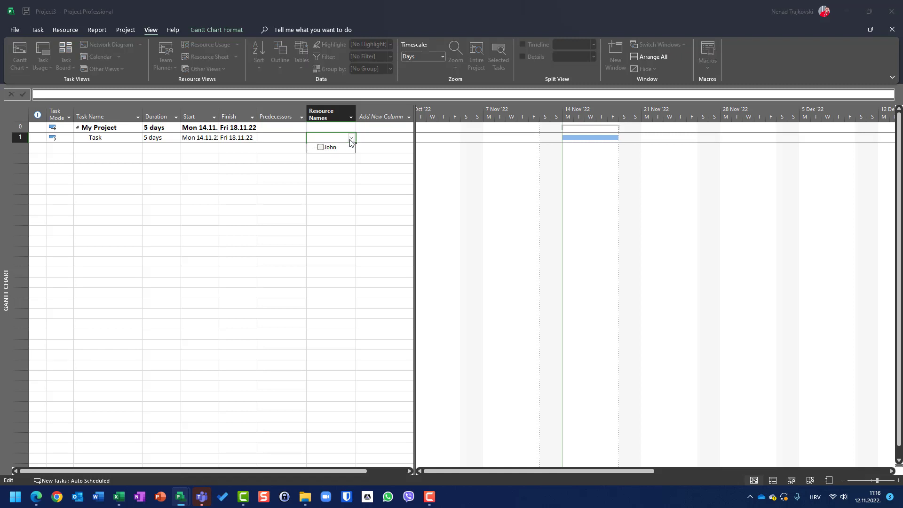
{"action": "left_click", "coordinate": [346, 148]}
{"action": "left_click", "coordinate": [289, 190]}
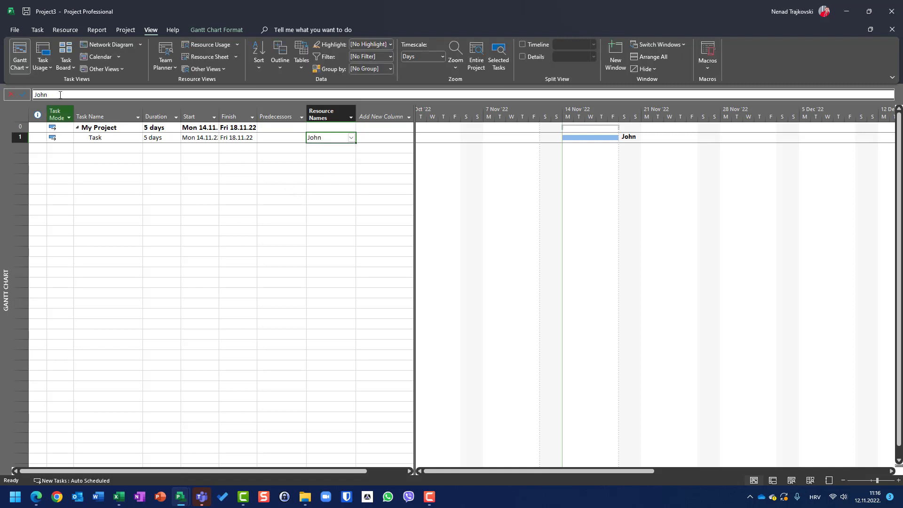
- Switch the Gantt Chart to the Cost table and widen the table area to show the Budget Variance column
{"action": "left_click", "coordinate": [25, 118]}
{"action": "right_click", "coordinate": [24, 117]}
{"action": "left_click", "coordinate": [44, 144]}
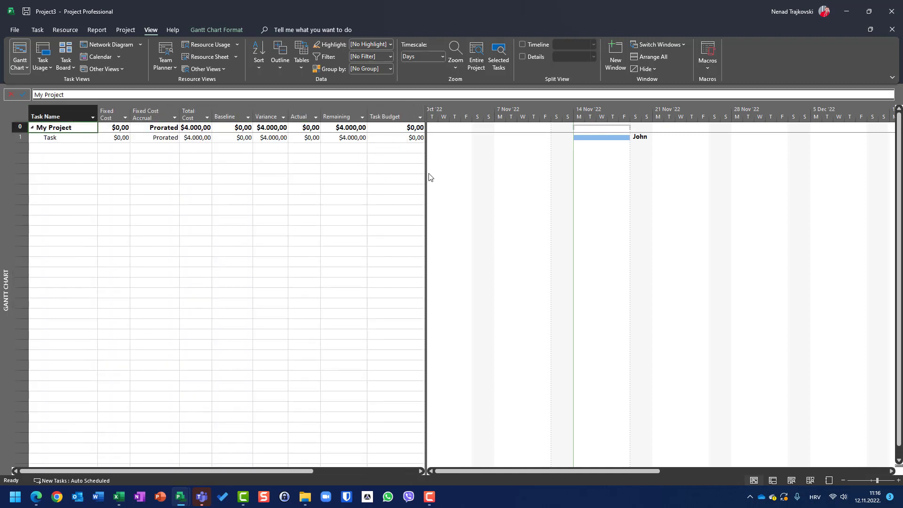
{"action": "left_click_drag", "start_coordinate": [425, 176], "coordinate": [601, 176]}
- Enter a Task Budget of 5000 for the task named Task
{"action": "left_click", "coordinate": [413, 137]}
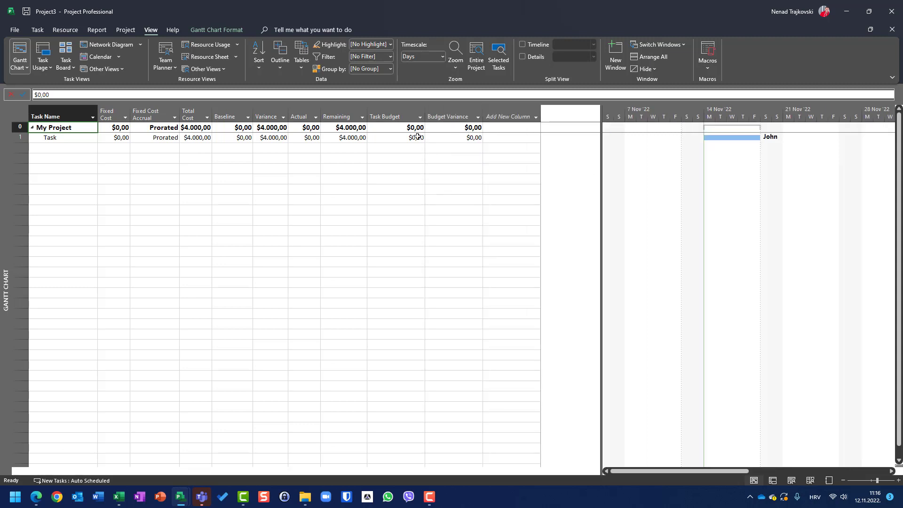
{"action": "type", "text": "5.00"}
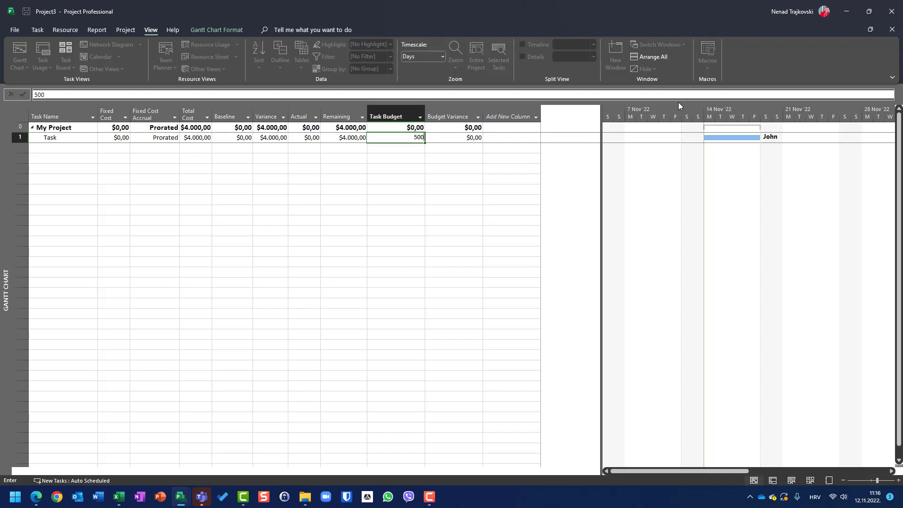
{"action": "type", "text": "0"}
{"action": "key", "text": "Return"}
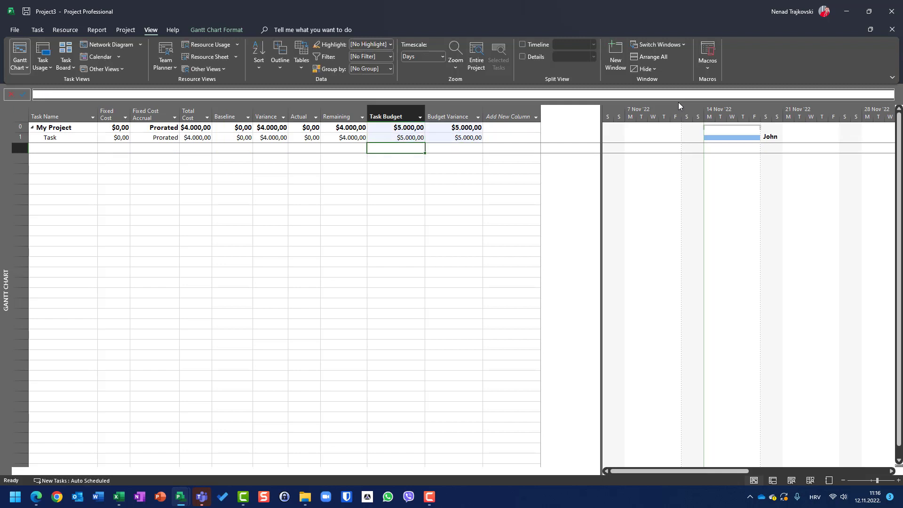
- Set the Task Budget of the task named Task to 3.000
{"action": "key", "text": "Up"}
{"action": "type", "text": "300"}
{"action": "key", "text": "Return"}
{"action": "key", "text": "Up"}
{"action": "type", "text": "3.000"}
{"action": "key", "text": "Return"}
- Mark the task named Task as 50% complete, followed by 100% complete
{"action": "key", "text": "Up"}
{"action": "key", "text": "Left"}
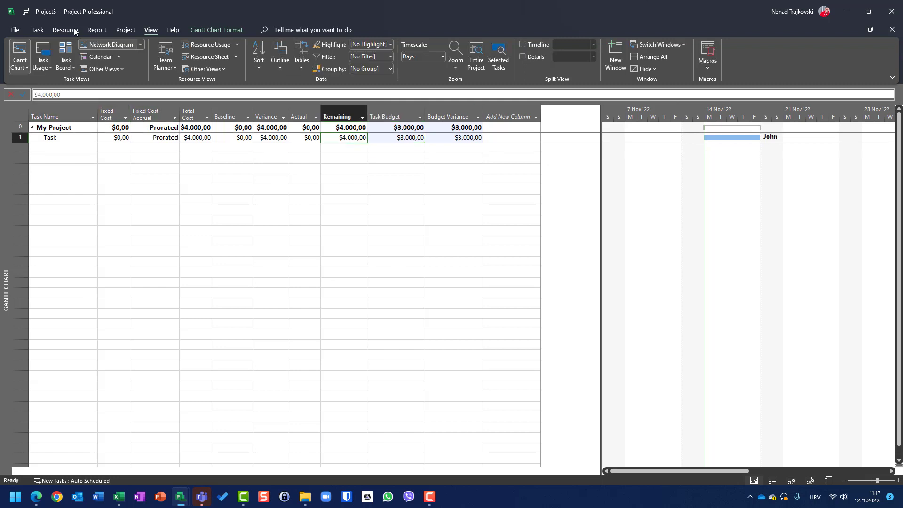
{"action": "left_click", "coordinate": [40, 34]}
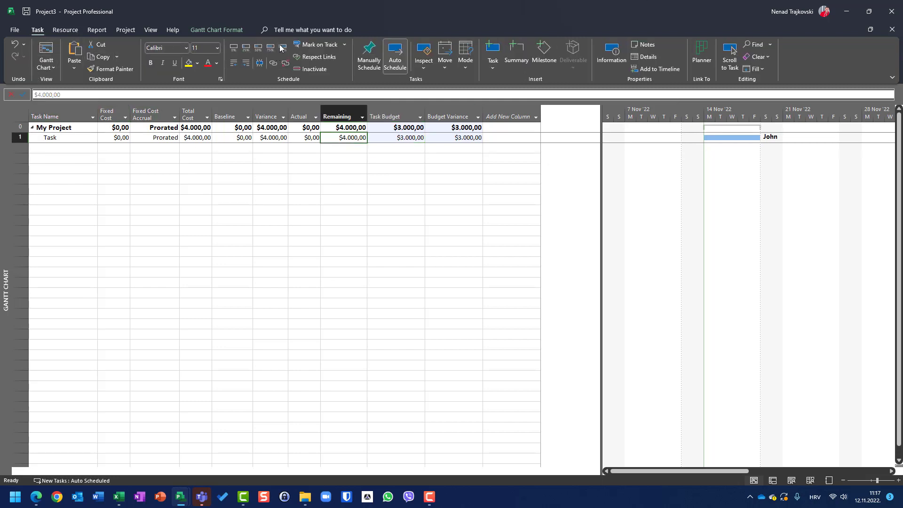
{"action": "left_click", "coordinate": [258, 48]}
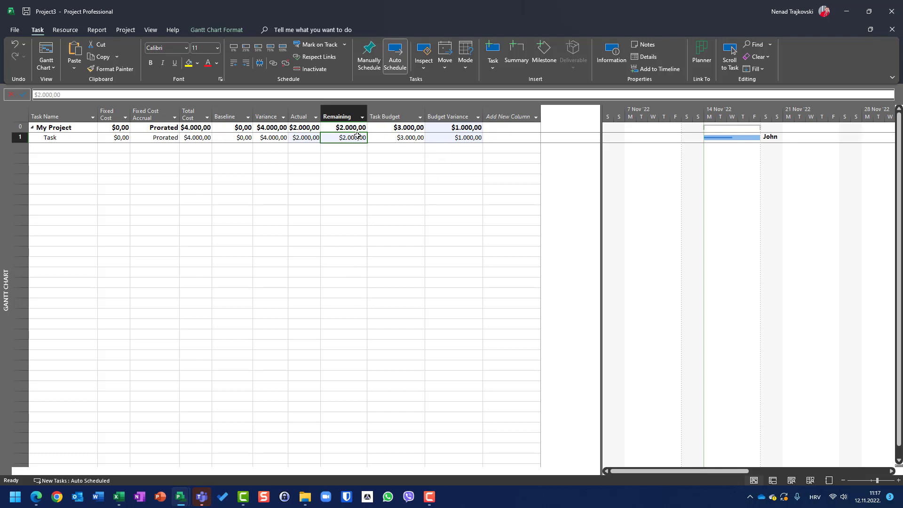
{"action": "left_click", "coordinate": [282, 48]}
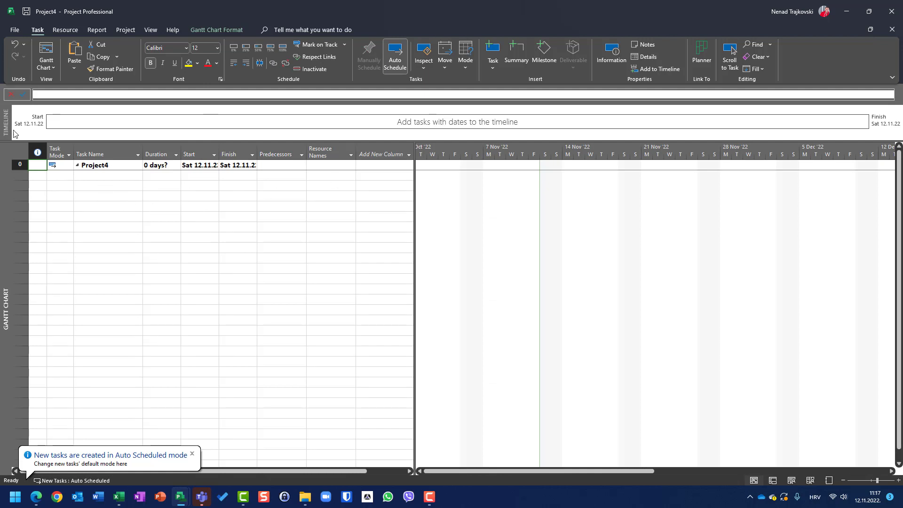
- Show the Cost table in Project4 and widen the table area to include the Budget Variance column
{"action": "right_click", "coordinate": [16, 149]}
{"action": "left_click", "coordinate": [44, 170]}
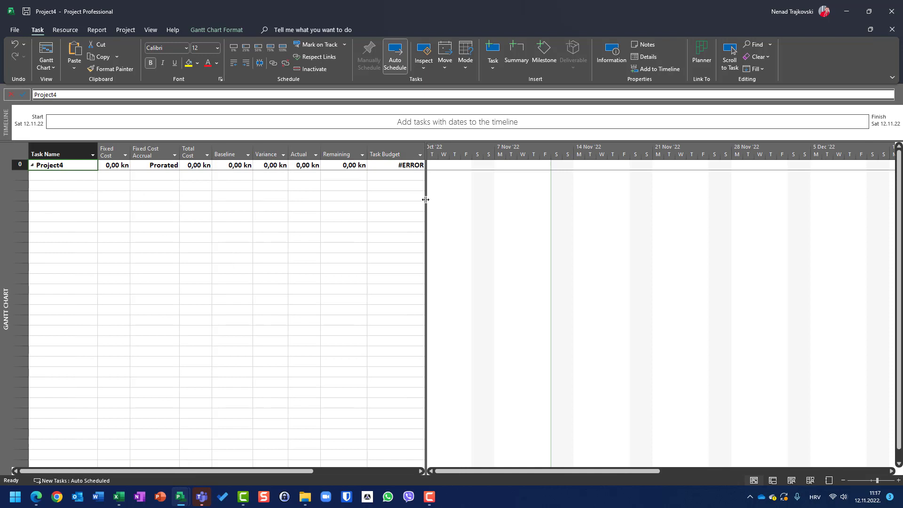
{"action": "left_click_drag", "start_coordinate": [443, 199], "coordinate": [524, 198]}
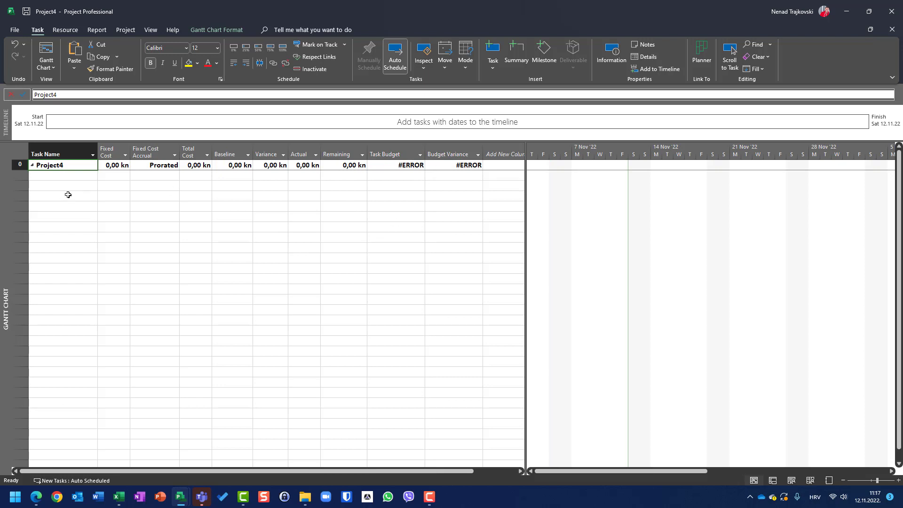
- Add a task named a under the Project4 summary task
{"action": "left_click", "coordinate": [71, 175]}
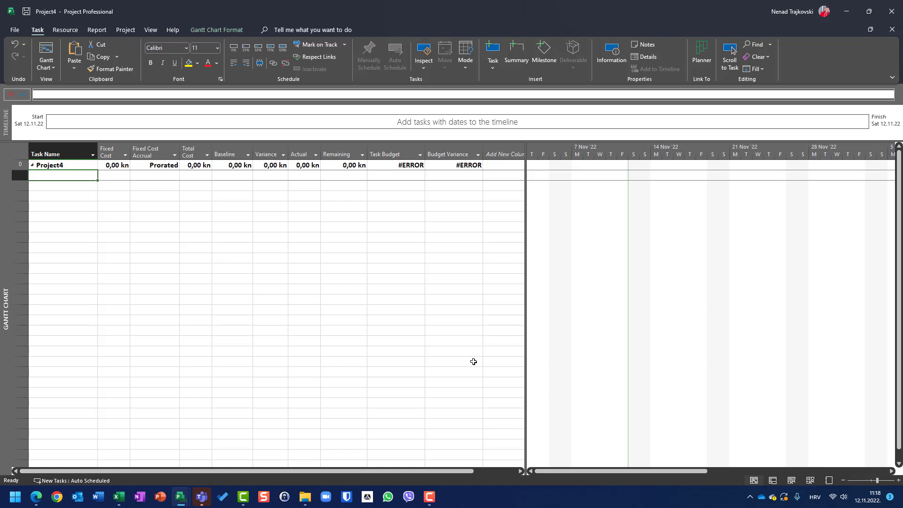
{"action": "type", "text": "a"}
{"action": "key", "text": "Return"}
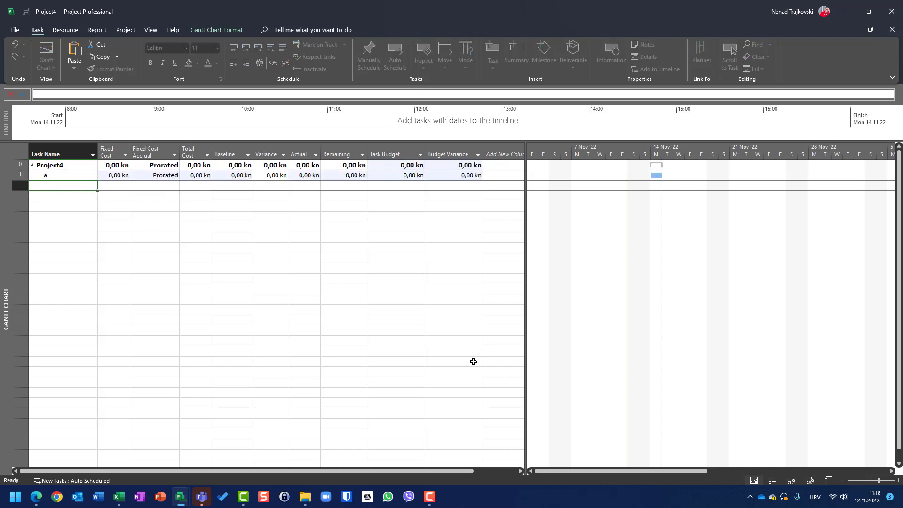
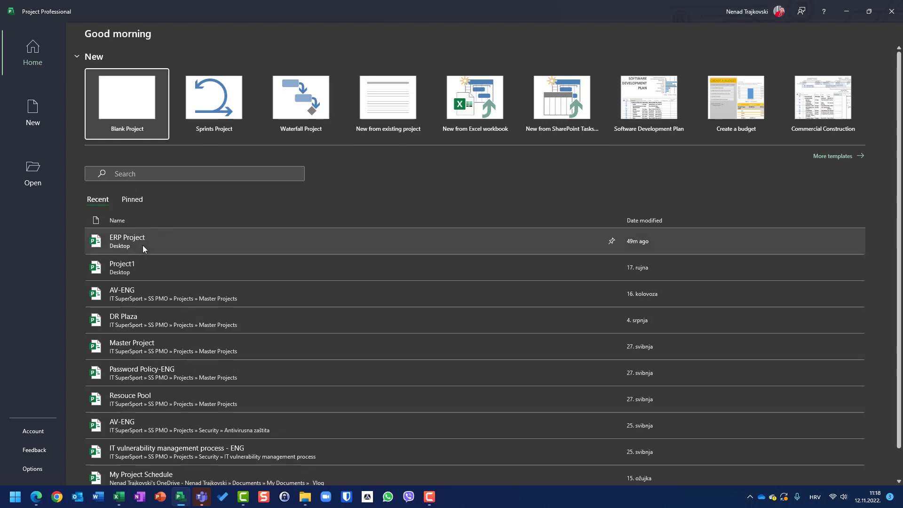
- Open the recent file ERP Project and switch its Gantt Chart to the Cost table
{"action": "left_click", "coordinate": [142, 244]}
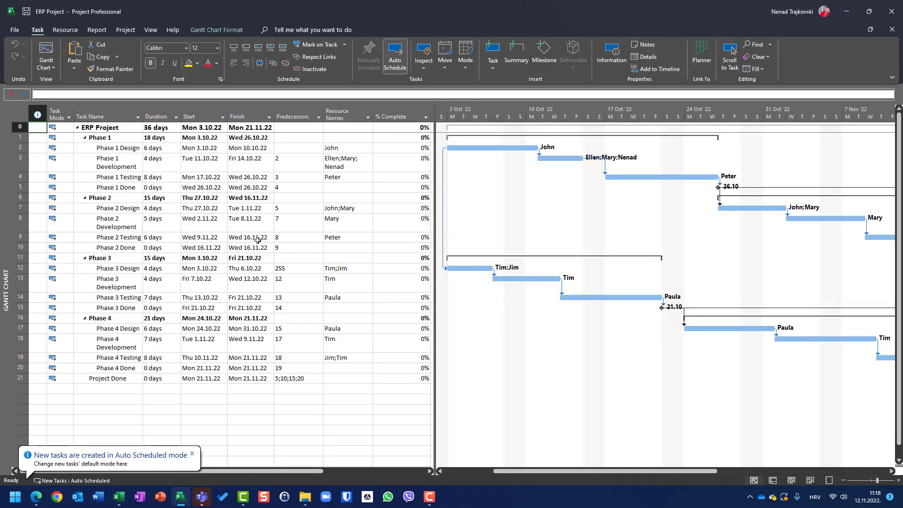
{"action": "left_click", "coordinate": [17, 117]}
{"action": "right_click", "coordinate": [16, 117]}
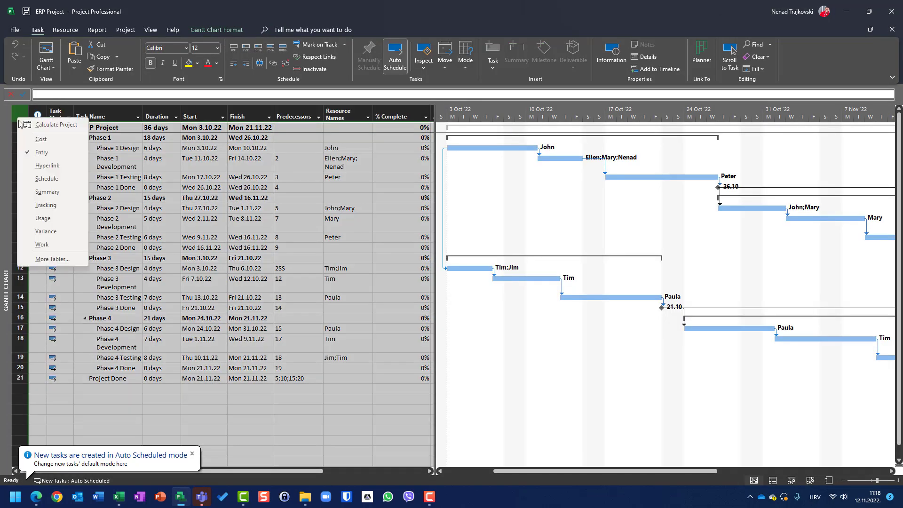
{"action": "left_click", "coordinate": [35, 141]}
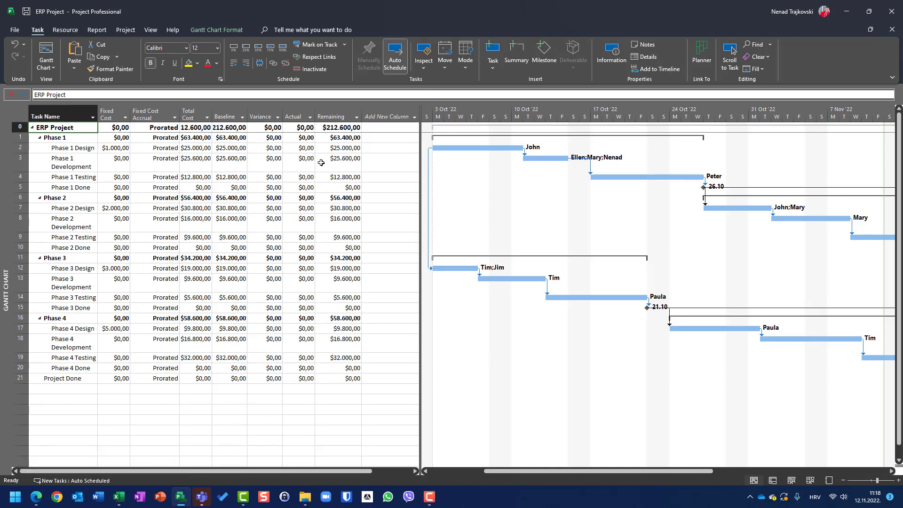
- Search the fields available for a new column for task and budget entries, and cancel without adding a column
{"action": "left_click", "coordinate": [387, 117]}
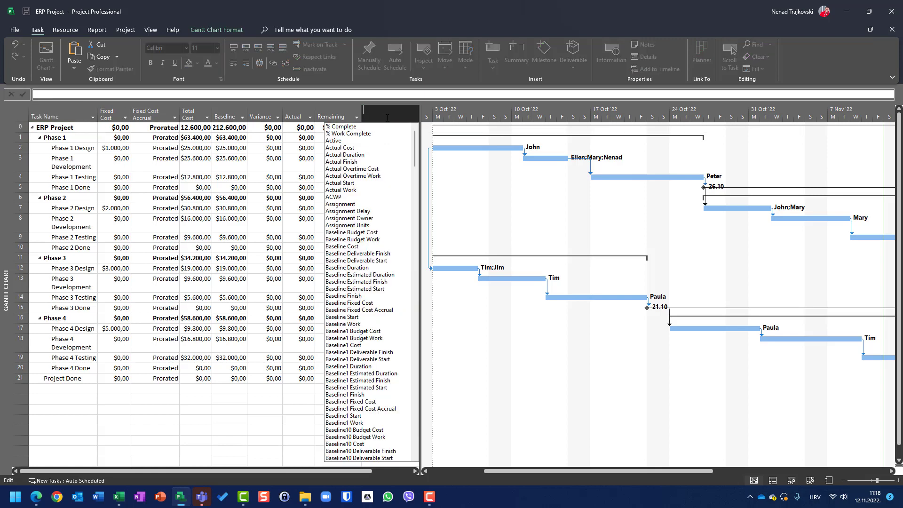
{"action": "type", "text": "task"}
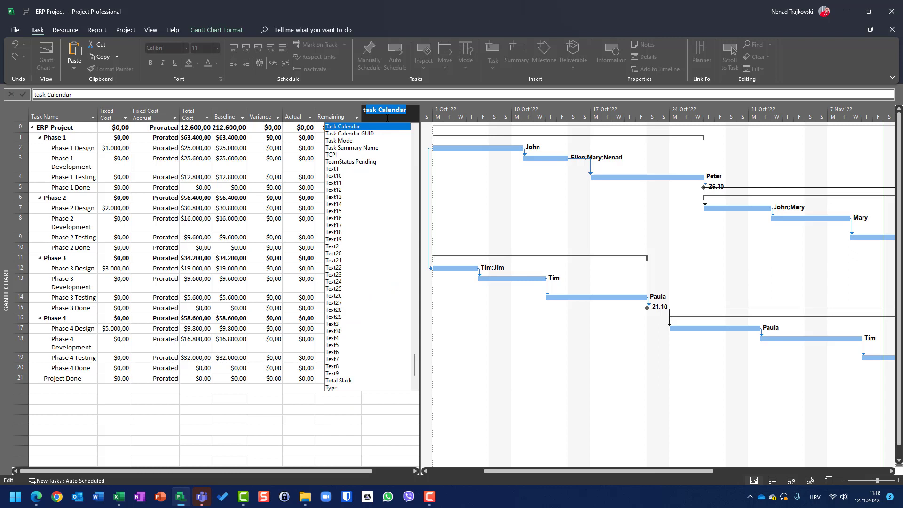
{"action": "type", "text": "Sub"}
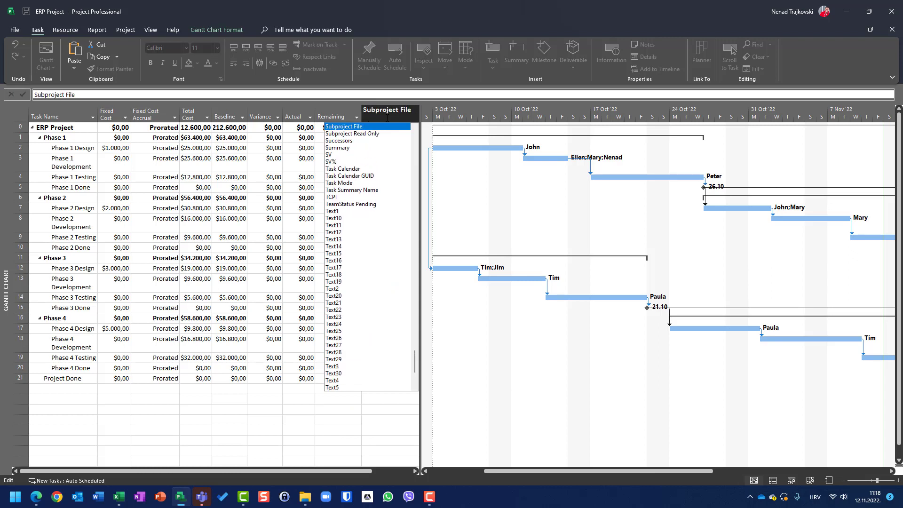
{"action": "type", "text": "b"}
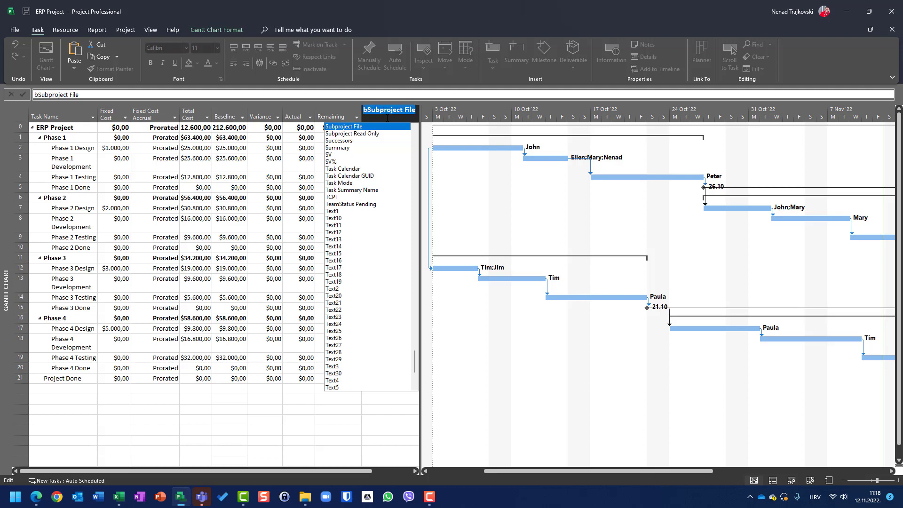
{"action": "type", "text": "udget Cost"}
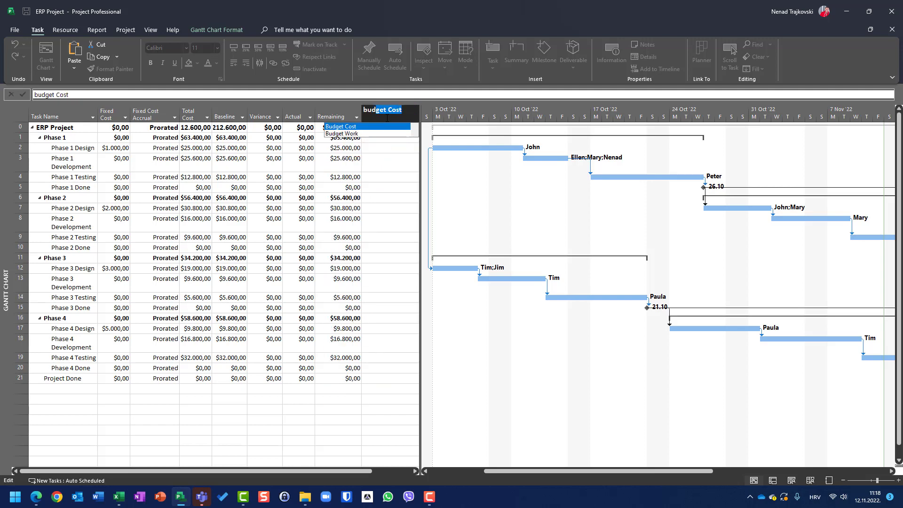
{"action": "key", "text": "Down"}
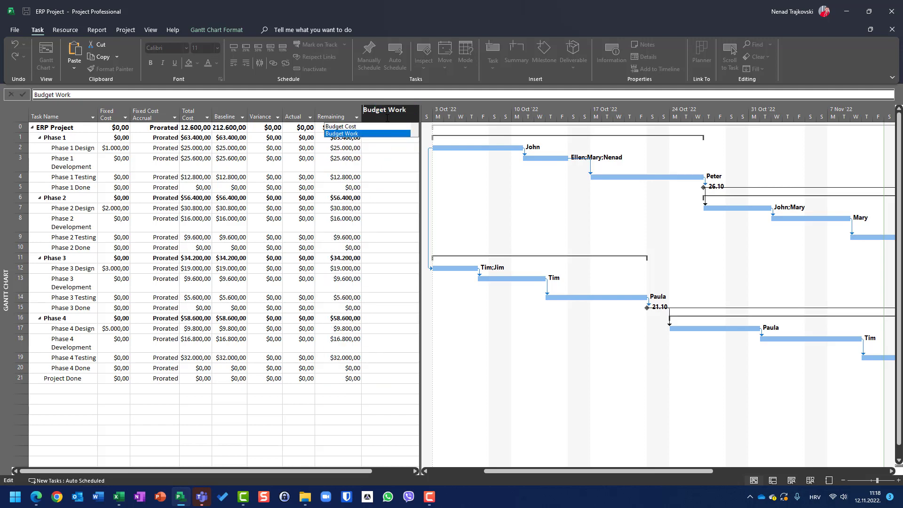
{"action": "key", "text": "Escape"}
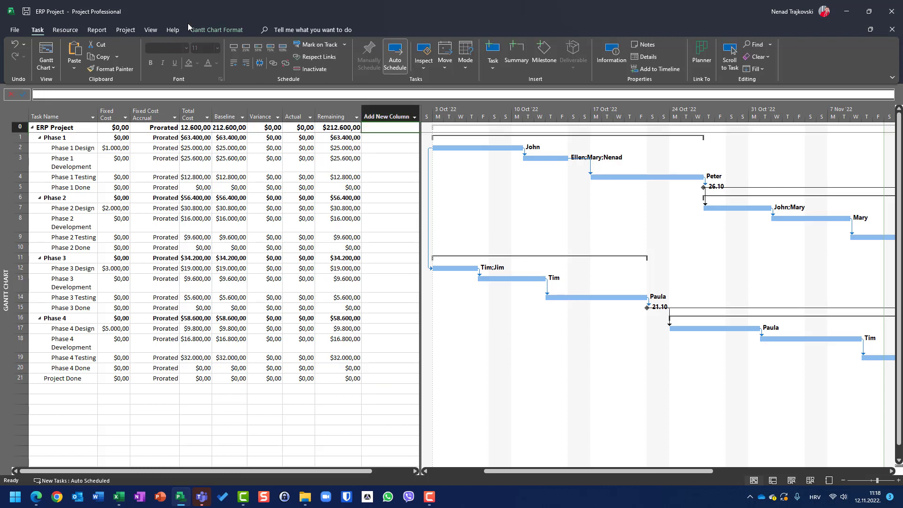
- Look up the Cost-type custom task fields defined in ERP Project
{"action": "left_click", "coordinate": [136, 33]}
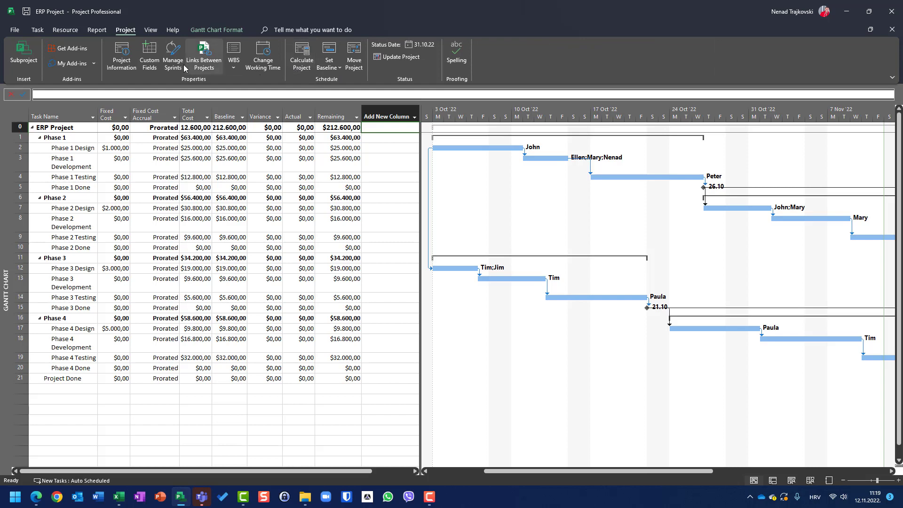
{"action": "left_click", "coordinate": [147, 57]}
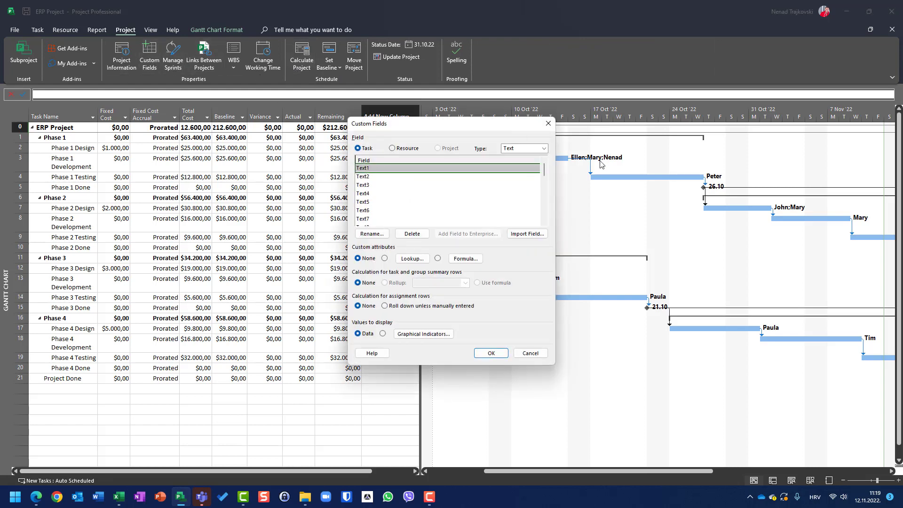
{"action": "left_click", "coordinate": [533, 150]}
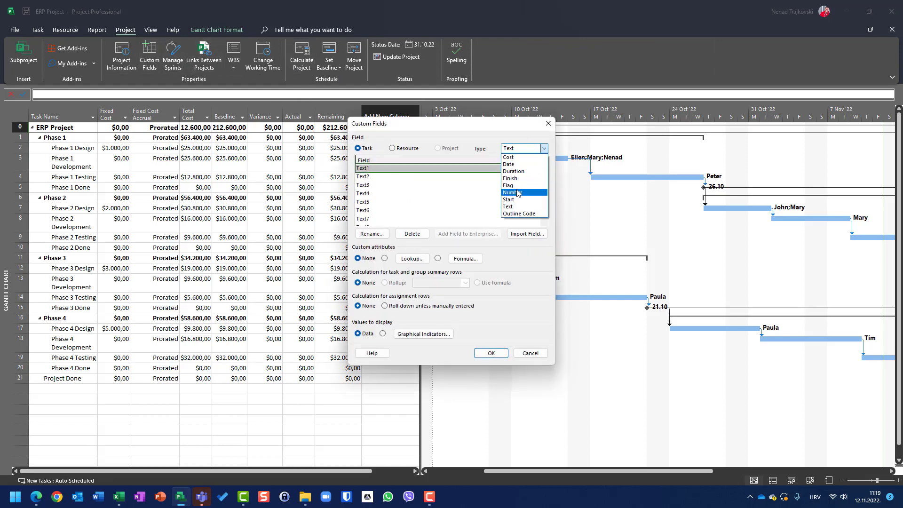
{"action": "left_click", "coordinate": [517, 157]}
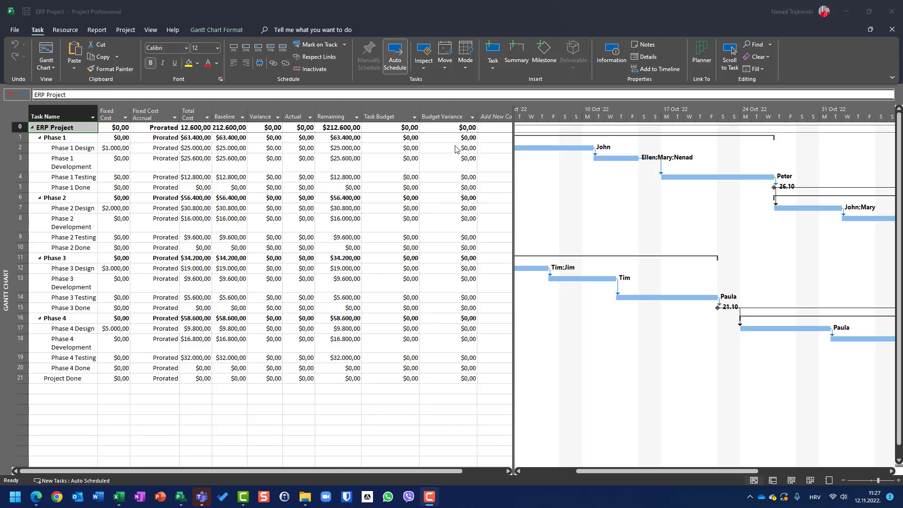
- Compare the custom task fields of Global.MPT and ERP Project in the Organizer, and return to the Gantt Chart
{"action": "left_click", "coordinate": [9, 33]}
{"action": "left_click", "coordinate": [17, 116]}
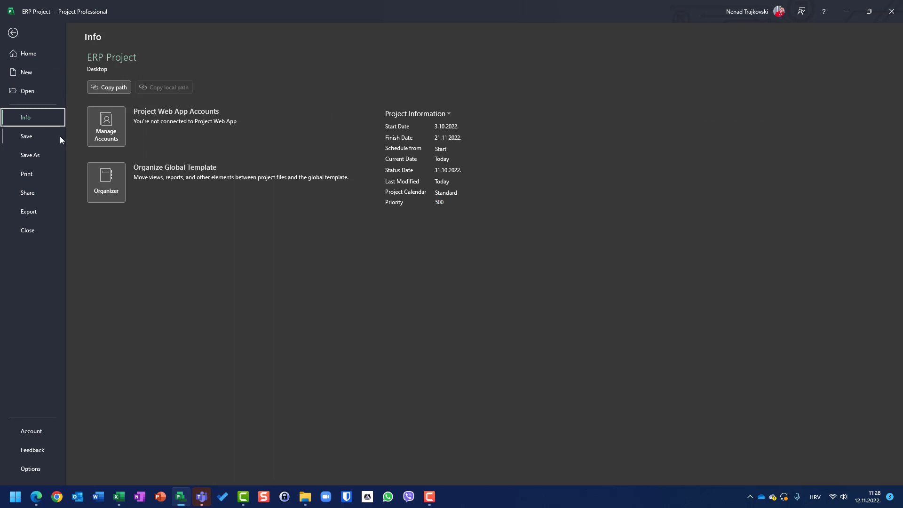
{"action": "left_click", "coordinate": [107, 186]}
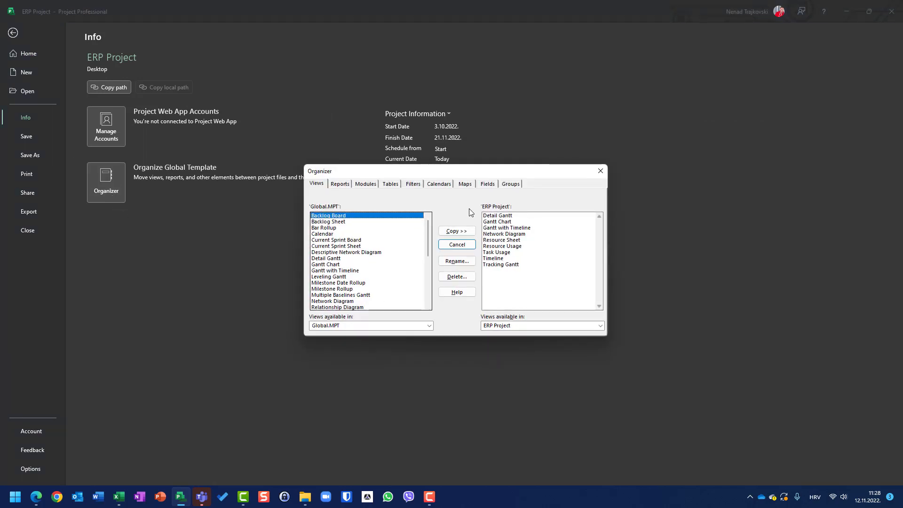
{"action": "left_click", "coordinate": [489, 184]}
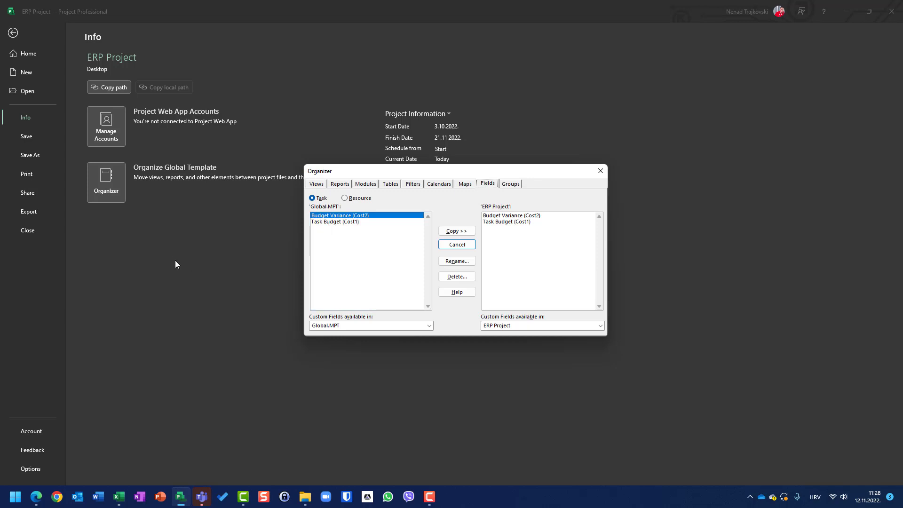
{"action": "key", "text": "Escape"}
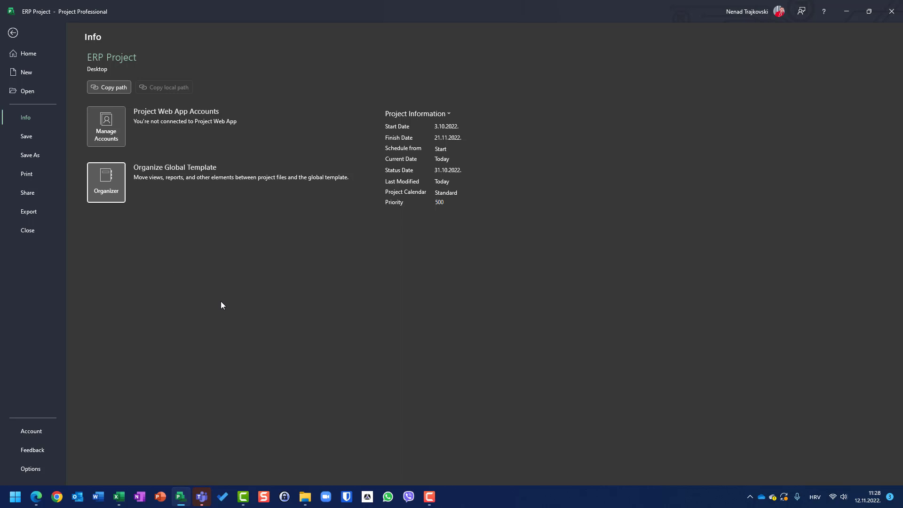
{"action": "key", "text": "Escape"}
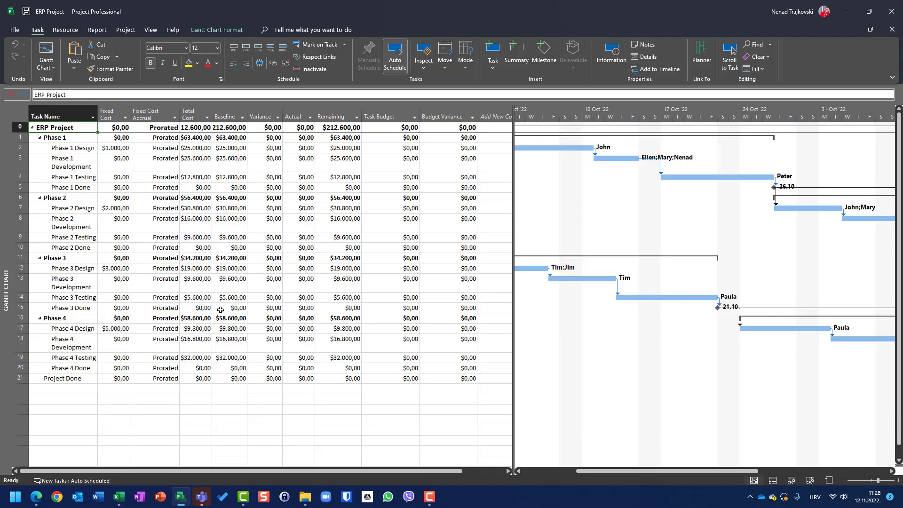
- Close ERP Project and create a new blank project
{"action": "key", "text": "alt+f"}
{"action": "key", "text": "c"}
{"action": "key", "text": "alt+f"}
{"action": "key", "text": "n"}
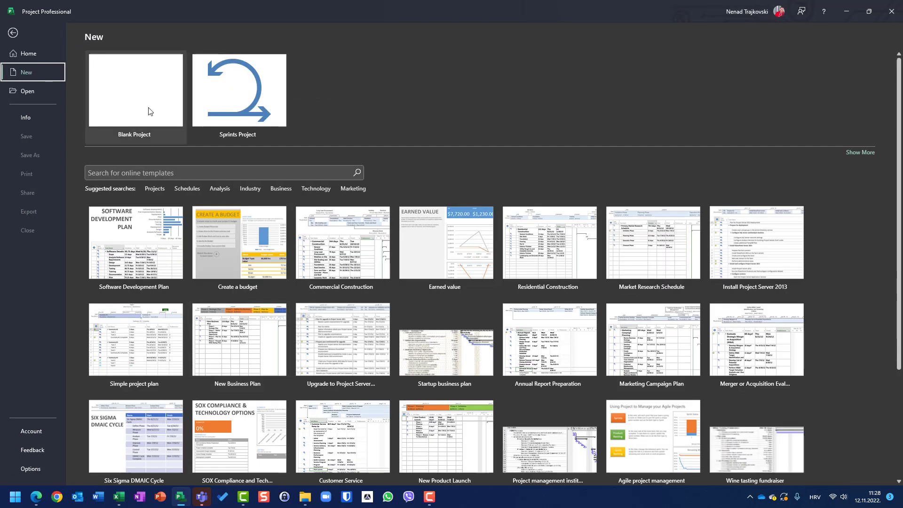
{"action": "left_click", "coordinate": [149, 110]}
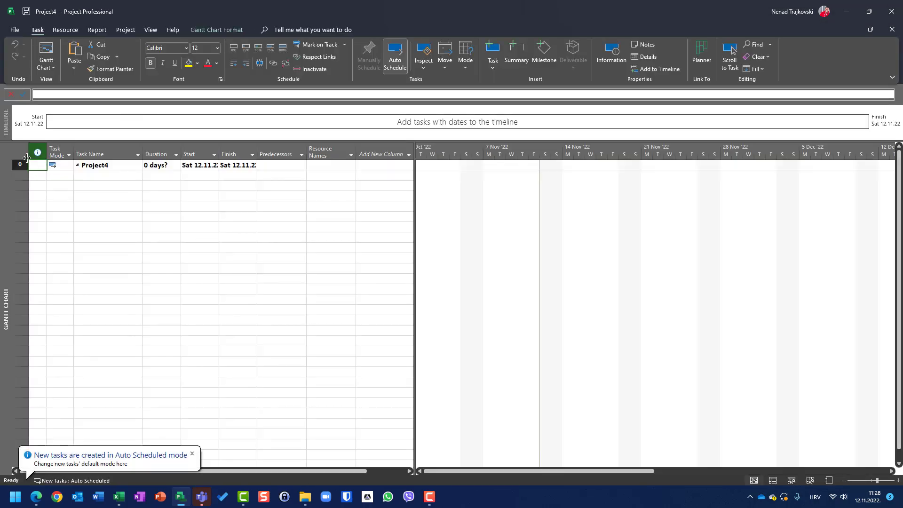
- Switch the new project to the Cost table and widen the table area to include the Budget Variance column
{"action": "right_click", "coordinate": [27, 155]}
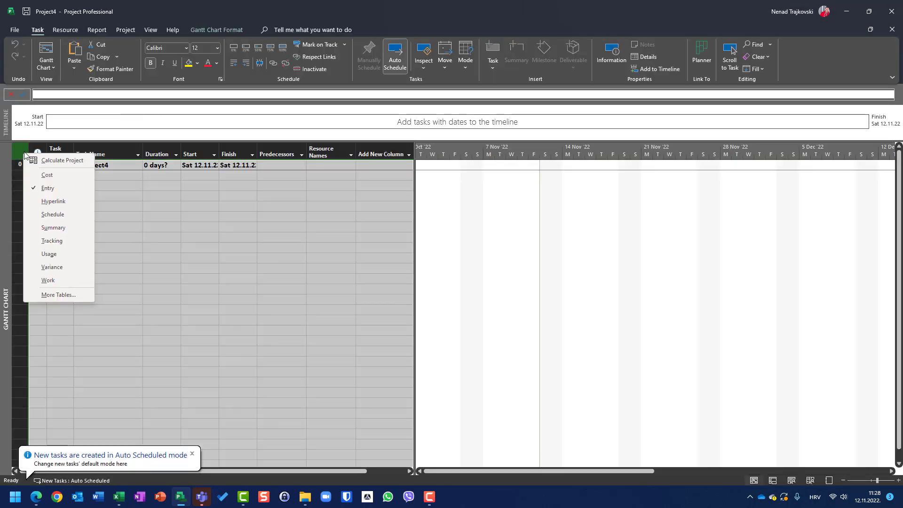
{"action": "left_click", "coordinate": [46, 175]}
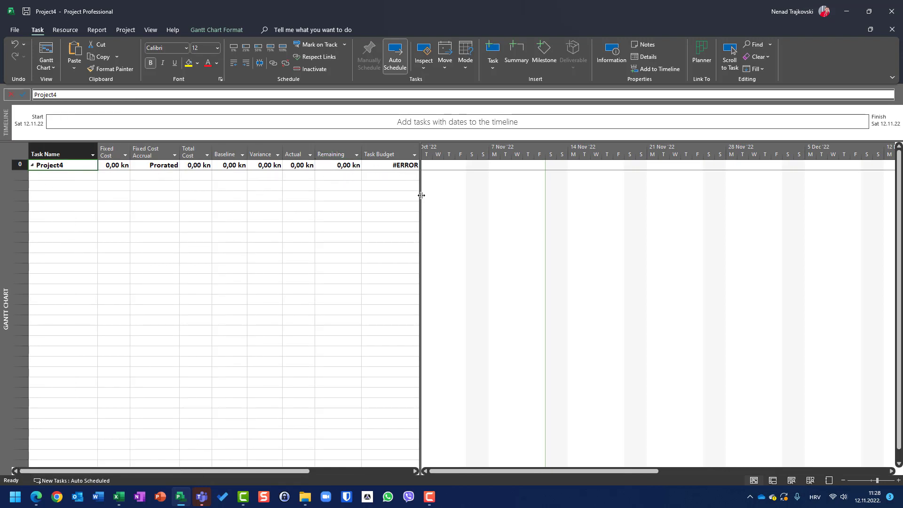
{"action": "left_click_drag", "start_coordinate": [421, 195], "coordinate": [502, 194]}
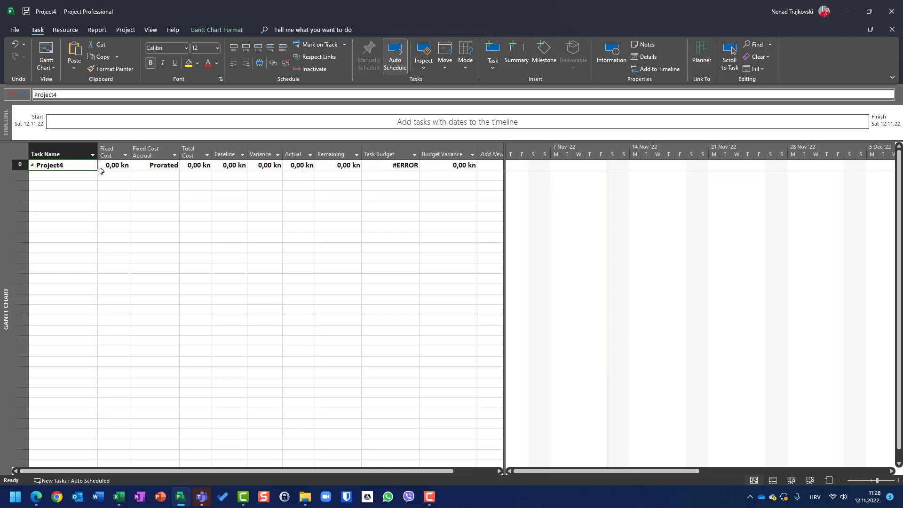
- Add a task named A under the Project4 summary task
{"action": "left_click", "coordinate": [85, 178]}
{"action": "type", "text": "A"}
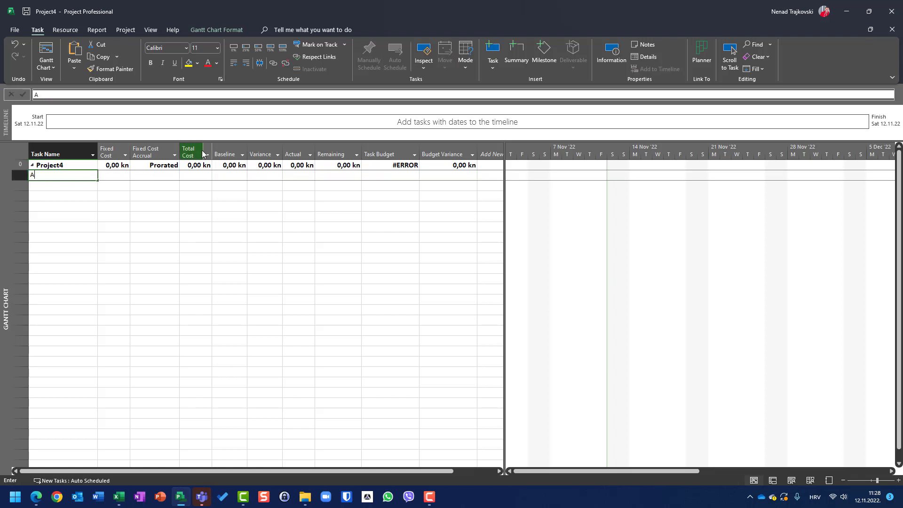
{"action": "key", "text": "Return"}
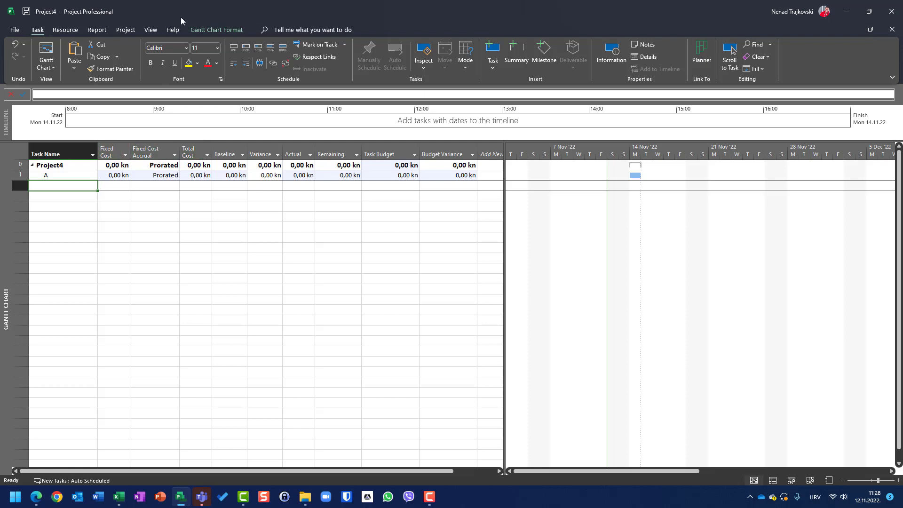
- Delete the Task Budget and Budget Variance rows from Project4's Cost table definition and apply the table
{"action": "left_click", "coordinate": [150, 29]}
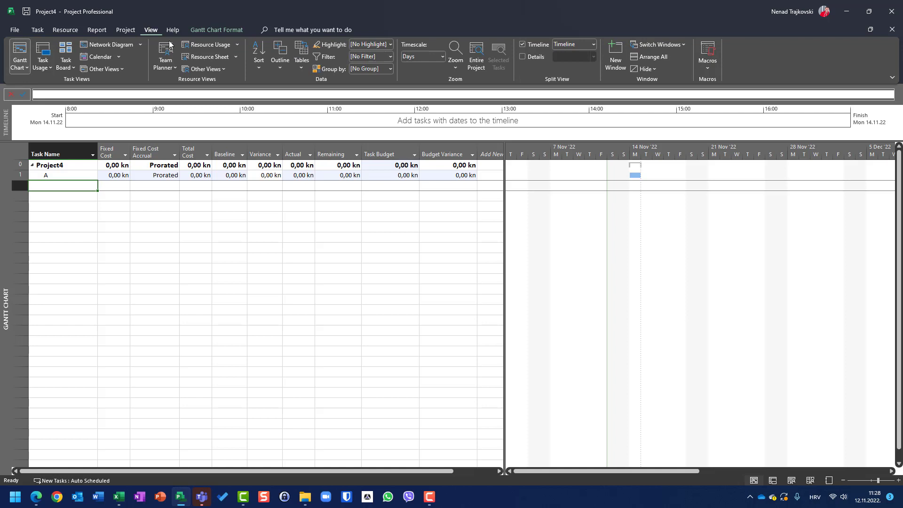
{"action": "left_click", "coordinate": [300, 66]}
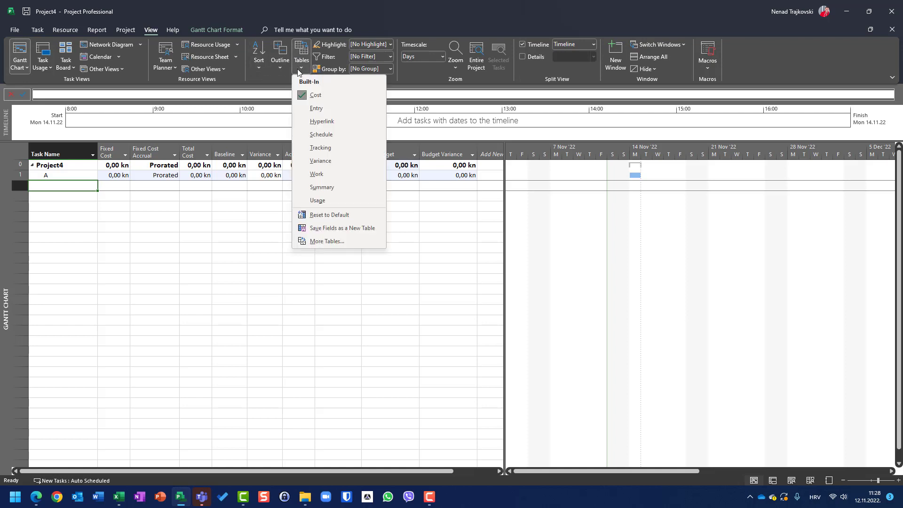
{"action": "left_click", "coordinate": [324, 243]}
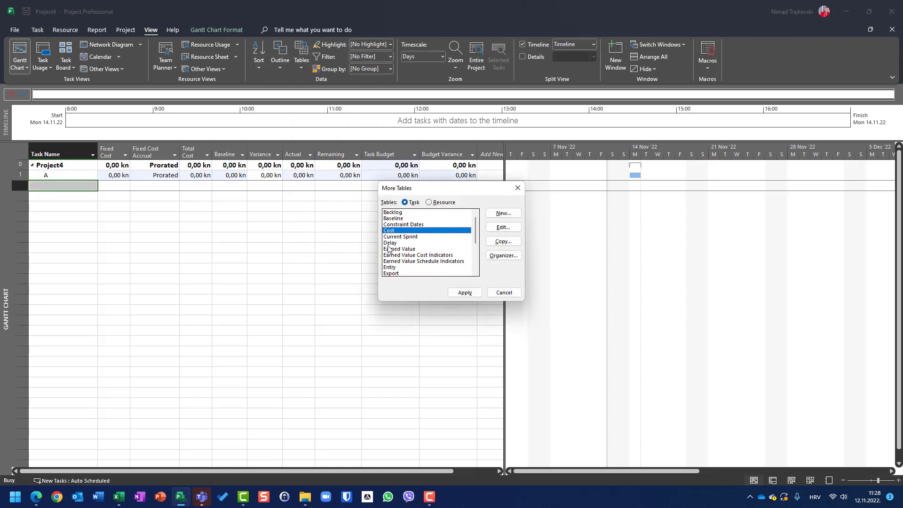
{"action": "left_click", "coordinate": [504, 229]}
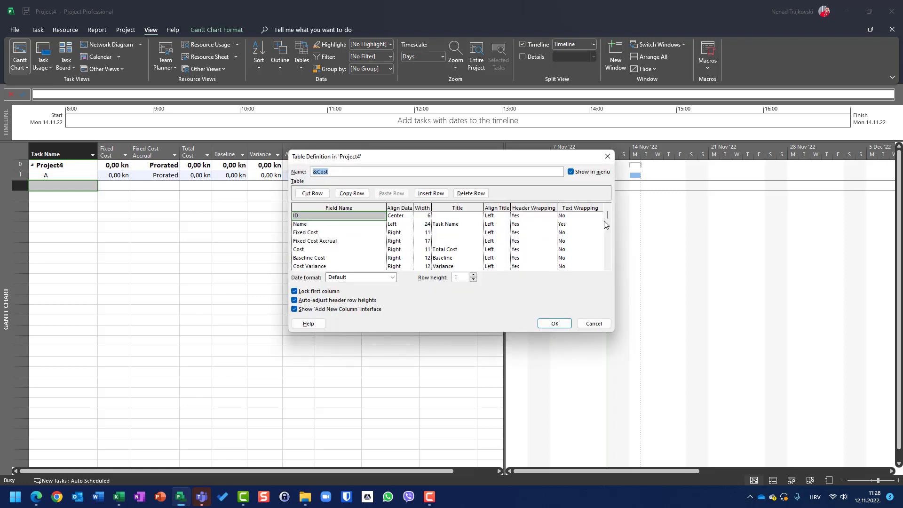
{"action": "mouse_move", "coordinate": [608, 216]}
{"action": "left_mouse_down"}
{"action": "mouse_move", "coordinate": [609, 233]}
{"action": "mouse_move", "coordinate": [607, 213]}
{"action": "left_mouse_up"}
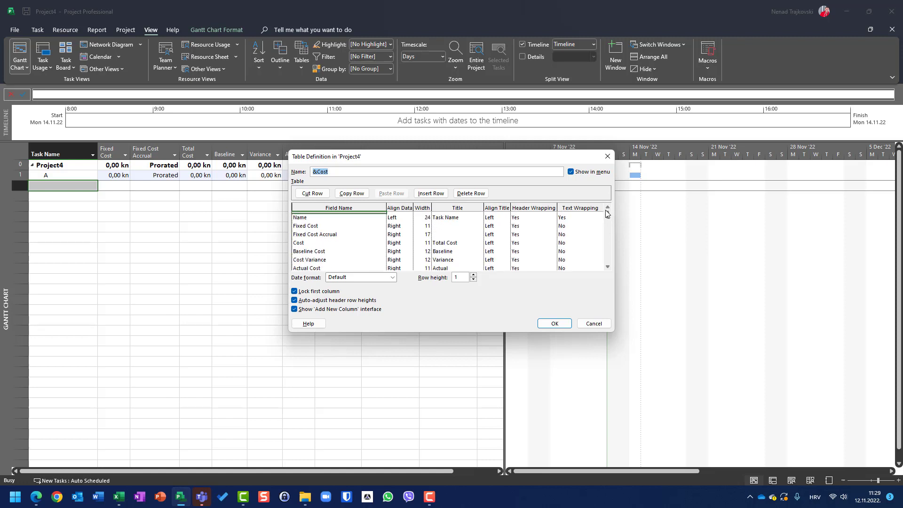
{"action": "left_click", "coordinate": [608, 266]}
{"action": "left_click", "coordinate": [608, 266]}
{"action": "left_click", "coordinate": [607, 266]}
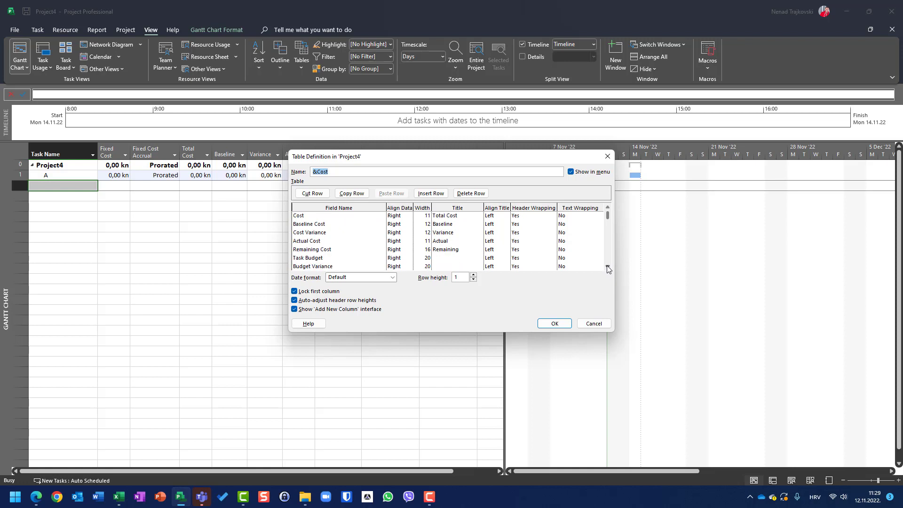
{"action": "left_click", "coordinate": [607, 267]}
{"action": "left_click", "coordinate": [327, 250]}
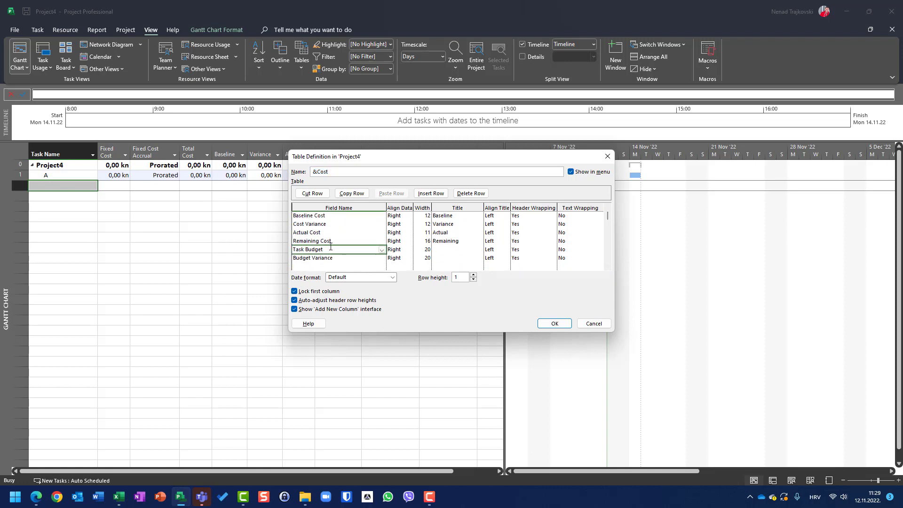
{"action": "left_click", "coordinate": [479, 194]}
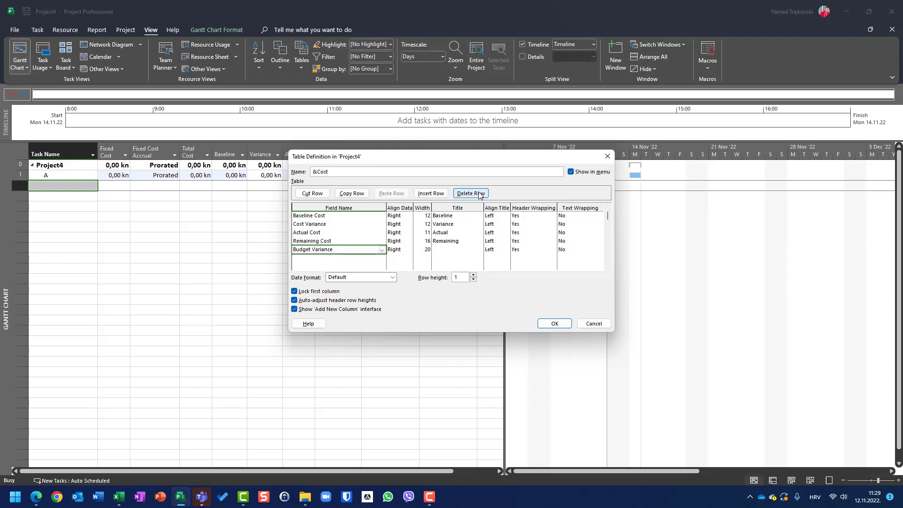
{"action": "left_click", "coordinate": [479, 194]}
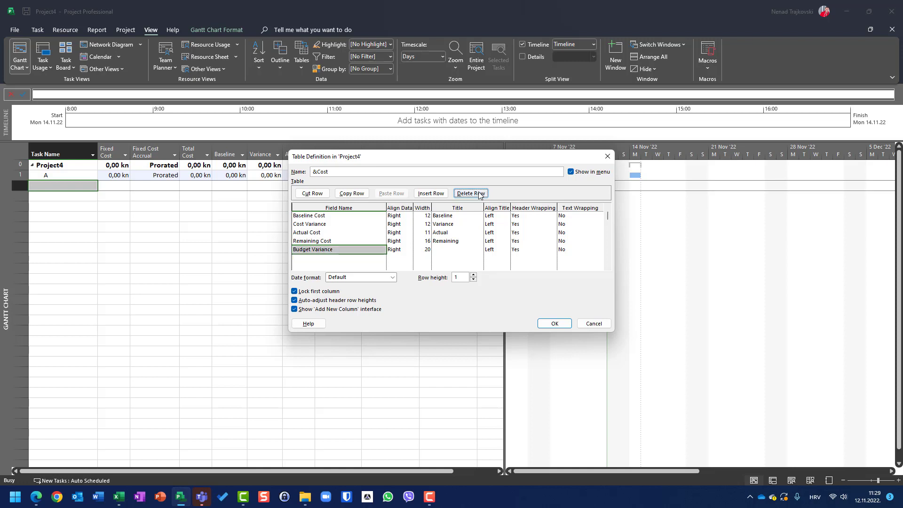
{"action": "left_click", "coordinate": [545, 324]}
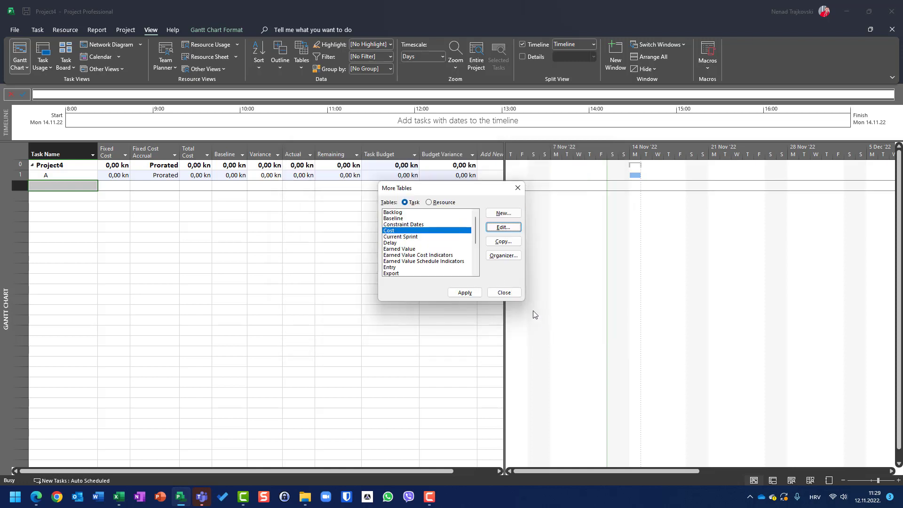
{"action": "left_click", "coordinate": [465, 293]}
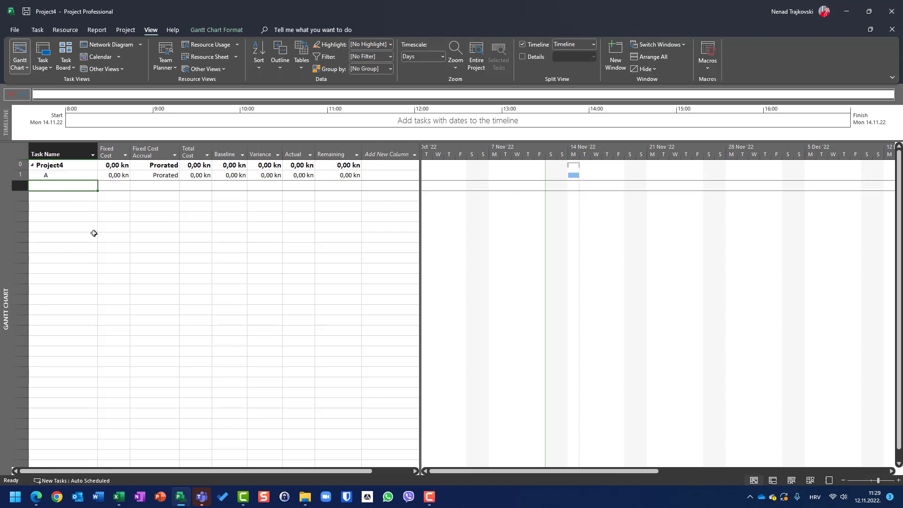
- Delete the custom task fields Budget Variance (Cost2) and Task Budget (Cost1) from Global.MPT using the Organizer
{"action": "left_click", "coordinate": [19, 32]}
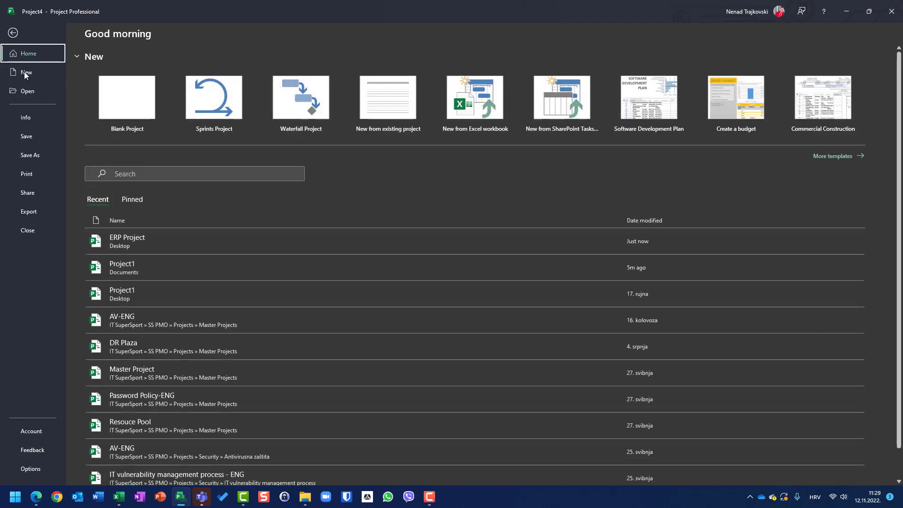
{"action": "left_click", "coordinate": [29, 119]}
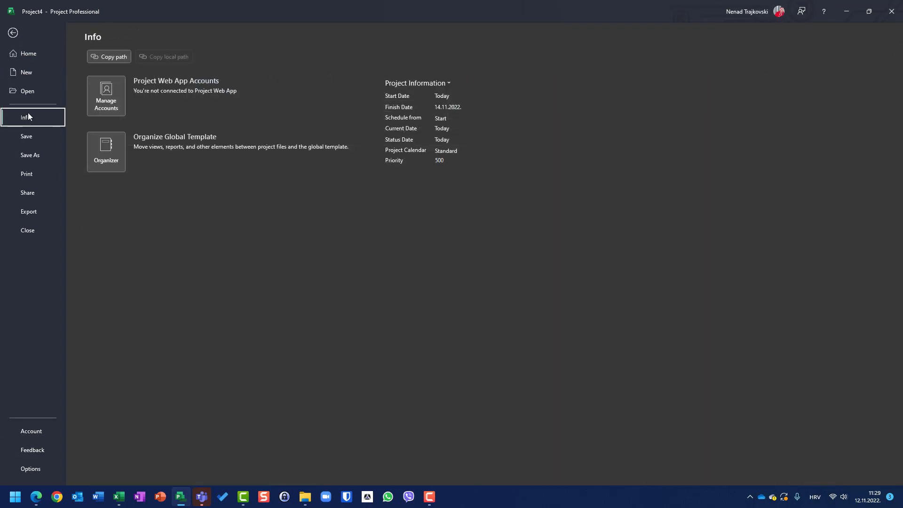
{"action": "left_click", "coordinate": [91, 154]}
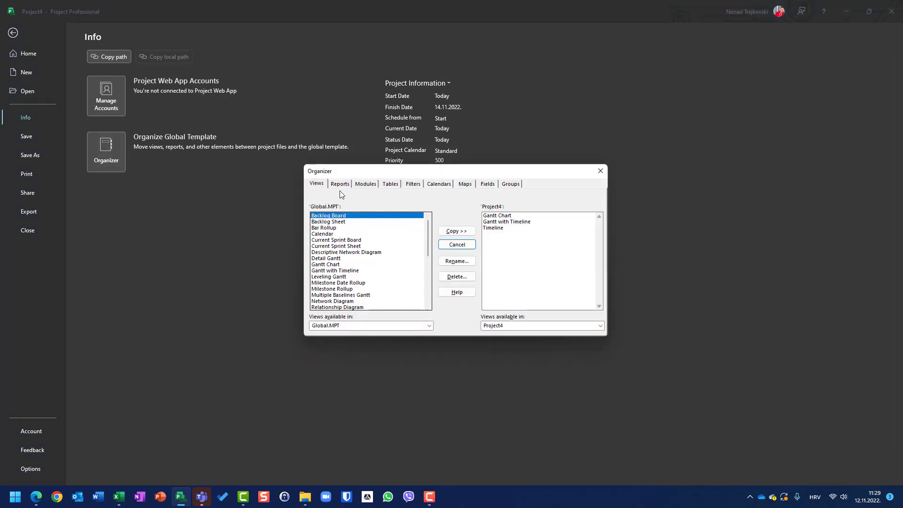
{"action": "left_click", "coordinate": [488, 184]}
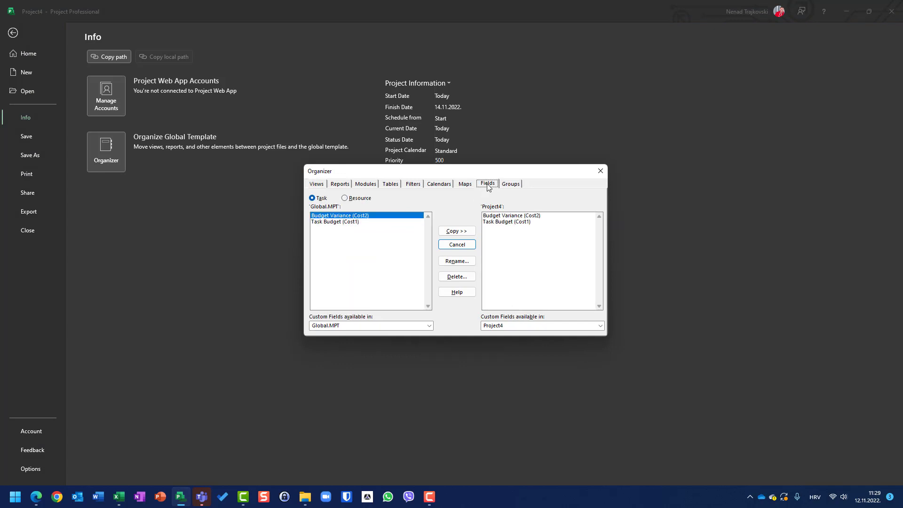
{"action": "left_click", "coordinate": [418, 216]}
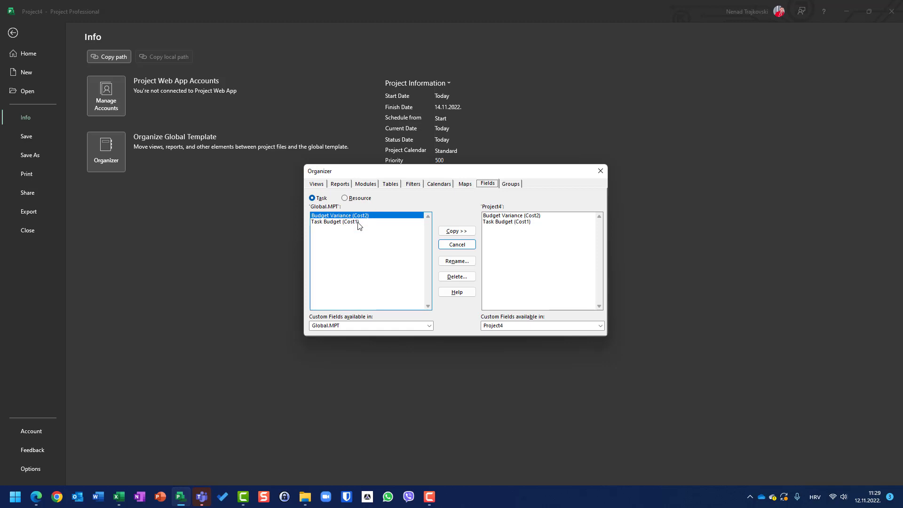
{"action": "left_click", "coordinate": [454, 277]}
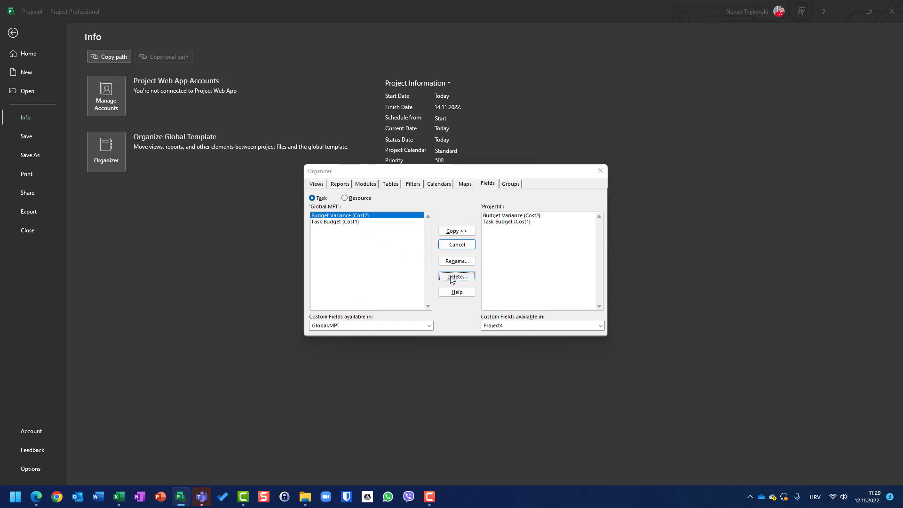
{"action": "left_click", "coordinate": [433, 277]}
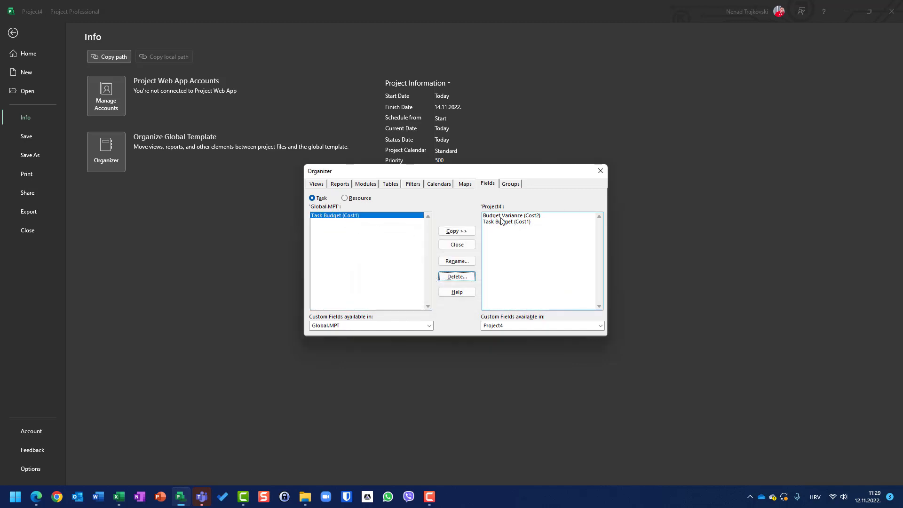
{"action": "left_click", "coordinate": [449, 279]}
{"action": "left_click", "coordinate": [442, 276]}
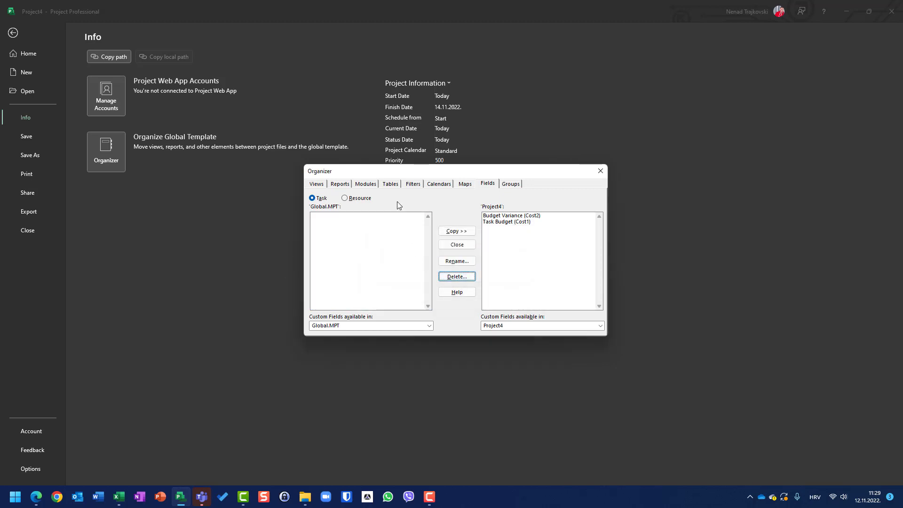
- Replace the Cost task table in Global.MPT with the one from Project4 using the Organizer
{"action": "left_click", "coordinate": [393, 185]}
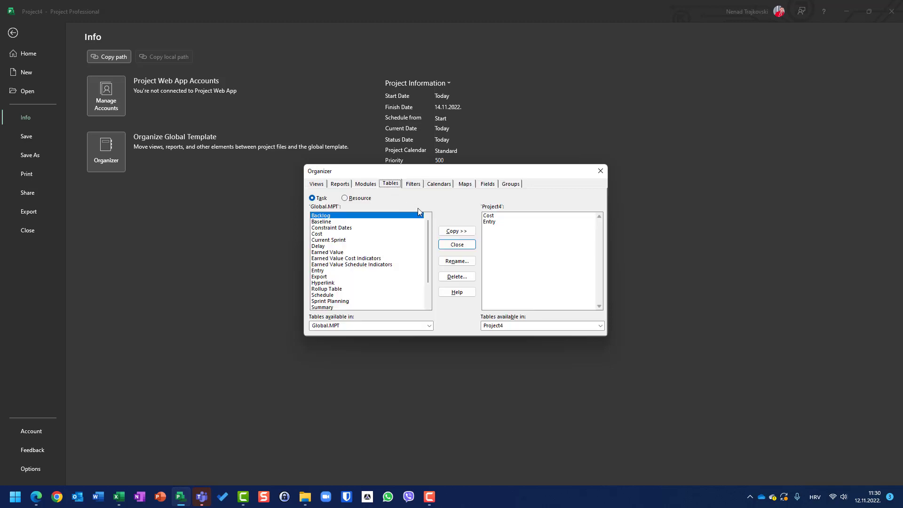
{"action": "left_click", "coordinate": [492, 216]}
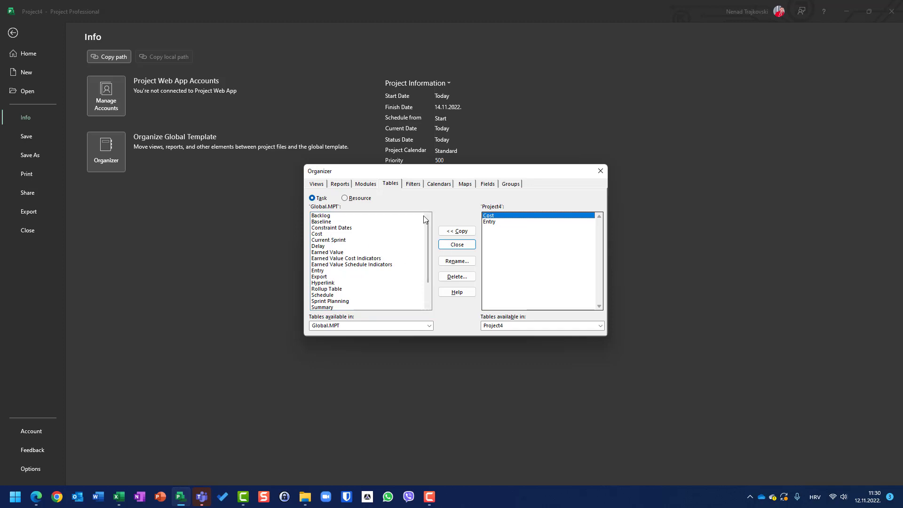
{"action": "left_click", "coordinate": [450, 232]}
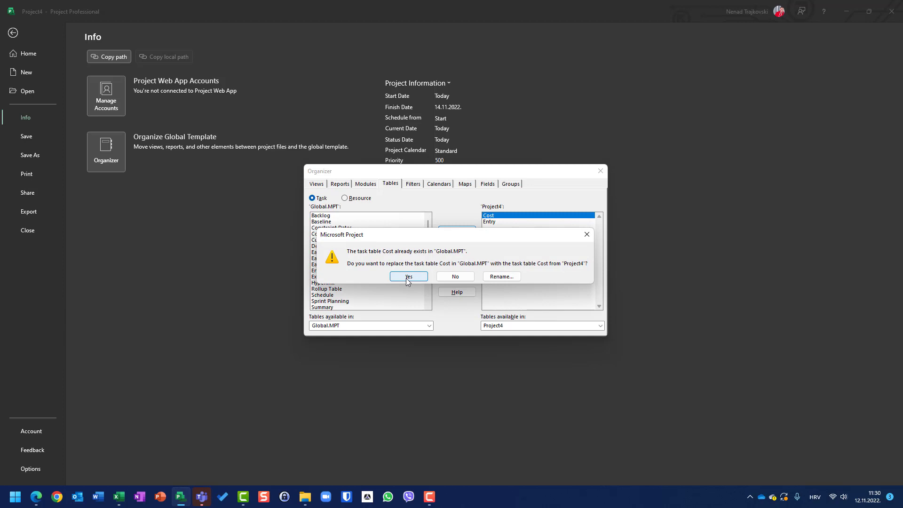
{"action": "left_click", "coordinate": [407, 277]}
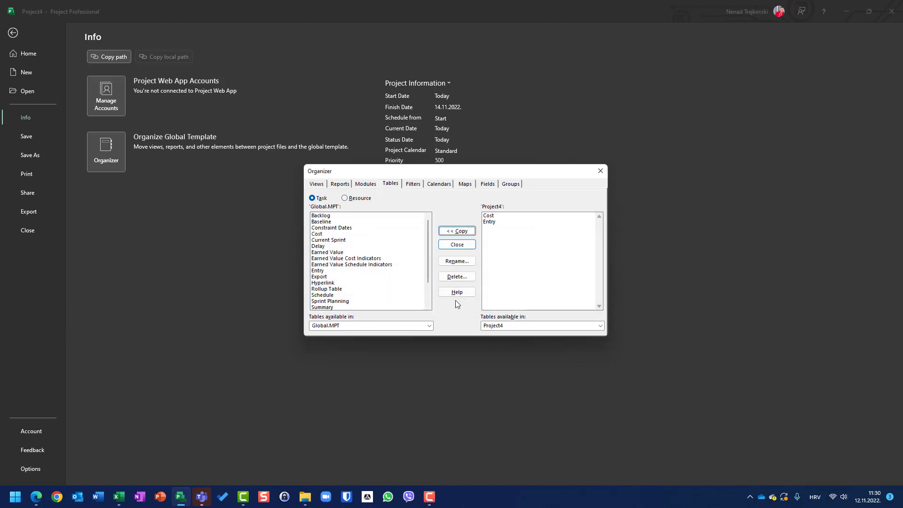
{"action": "left_click", "coordinate": [457, 245]}
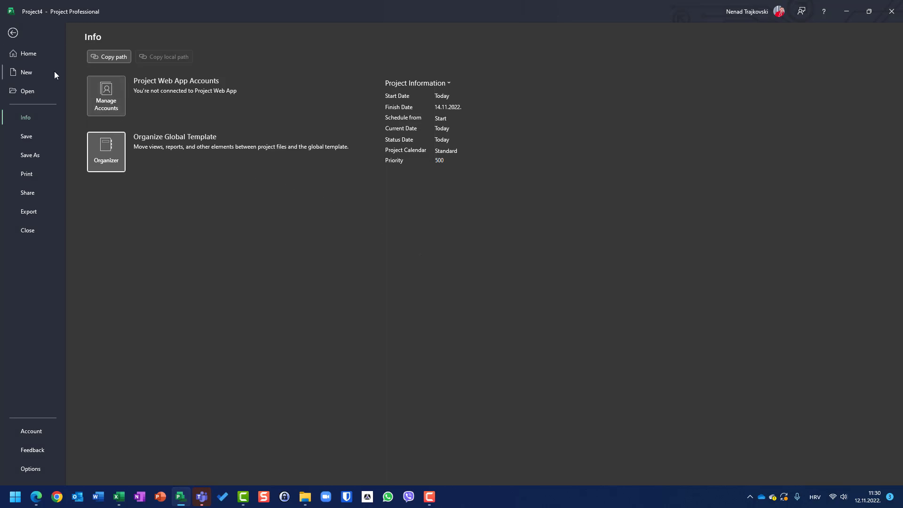
{"action": "key", "text": "Escape"}
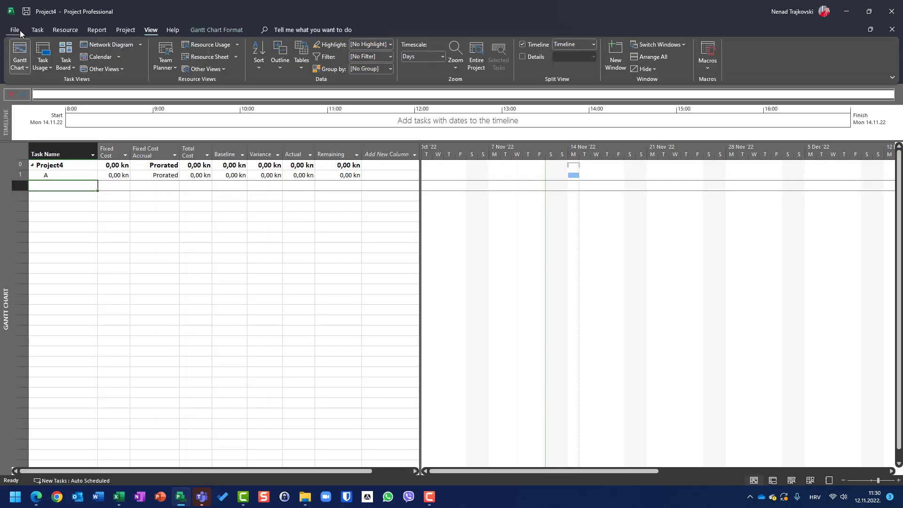
- Save the project to the Desktop as Project4 and close it
{"action": "left_click", "coordinate": [15, 30]}
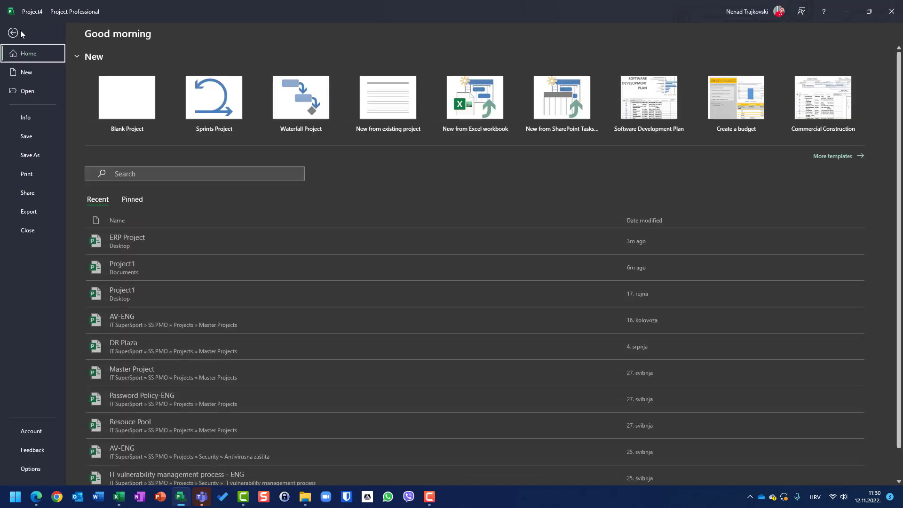
{"action": "left_click", "coordinate": [41, 149]}
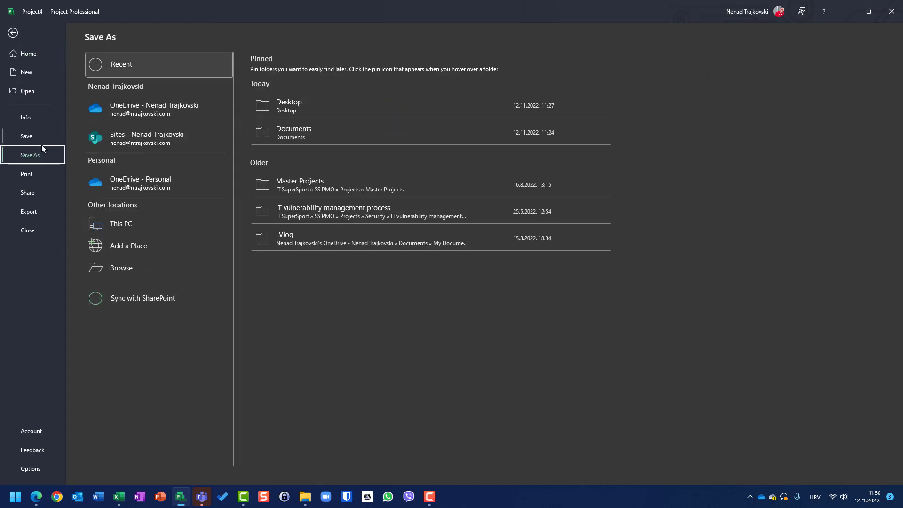
{"action": "left_click", "coordinate": [305, 108]}
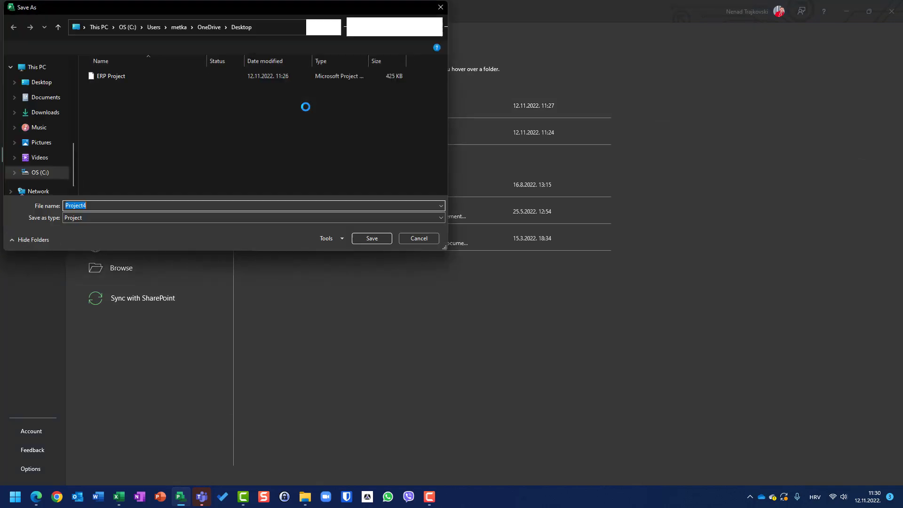
{"action": "type", "text": "Ptojr"}
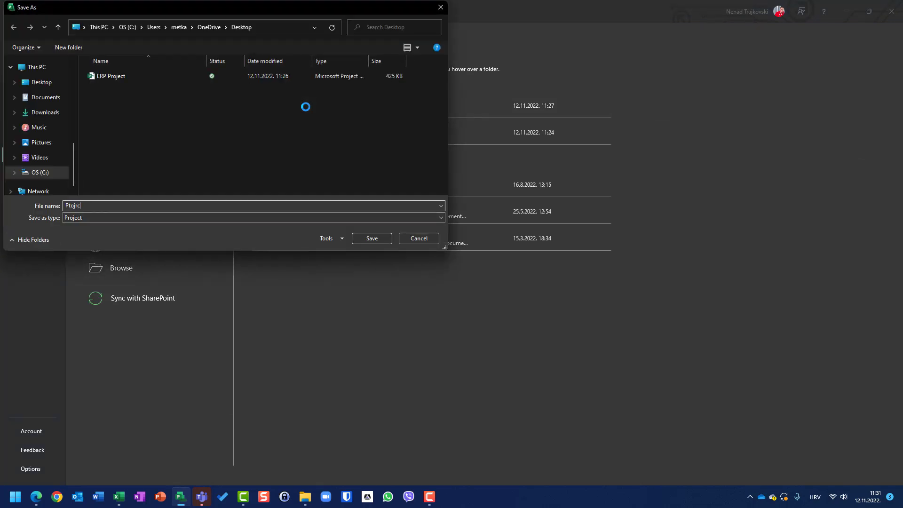
{"action": "key", "text": "BackSpace"}
{"action": "key", "text": "BackSpace"}
{"action": "type", "text": "rojec"}
{"action": "key", "text": "Return"}
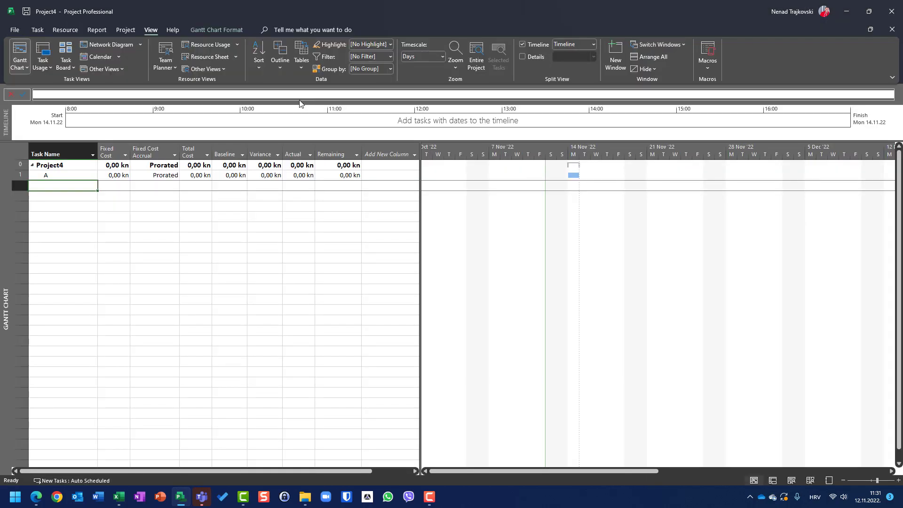
{"action": "key", "text": "ctrl+w"}
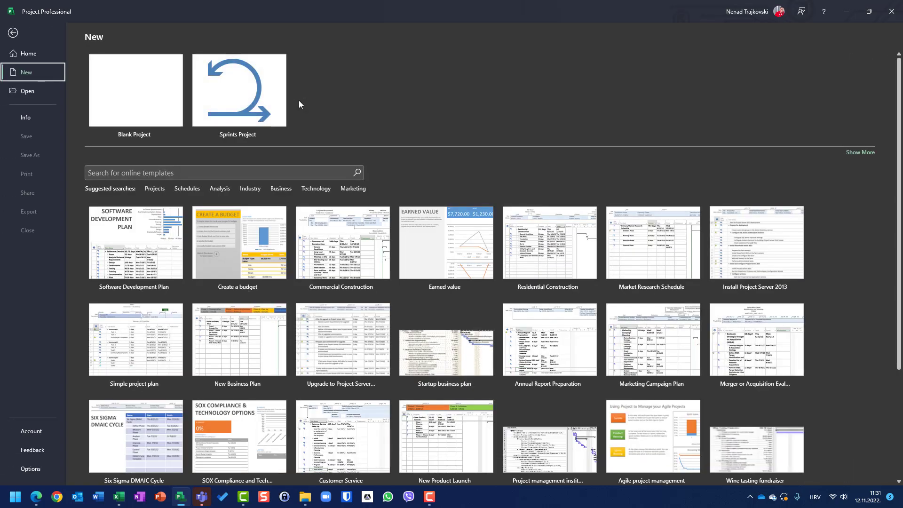
- Create a new blank project and switch its task sheet to the Cost table
{"action": "left_click", "coordinate": [131, 96]}
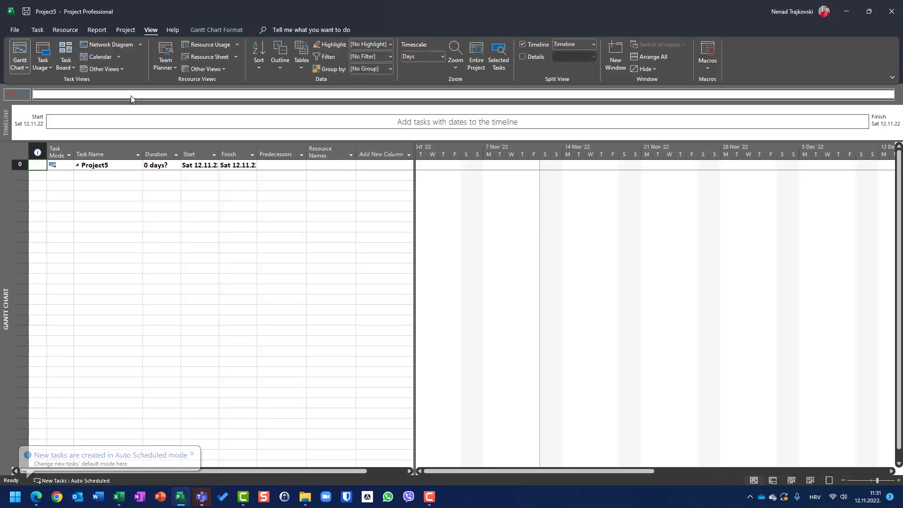
{"action": "right_click", "coordinate": [25, 153]}
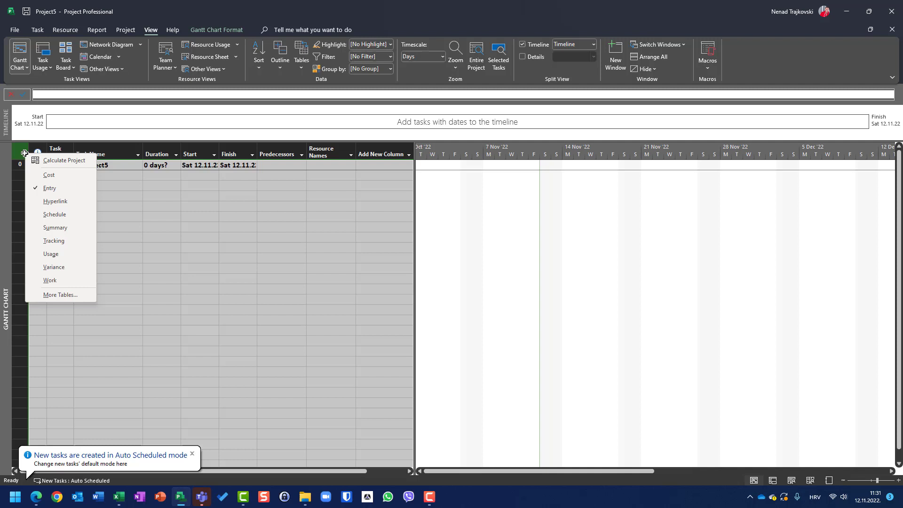
{"action": "left_click", "coordinate": [48, 174]}
- Check the new column field list for task and budget fields, without adding a column
{"action": "left_click", "coordinate": [415, 158]}
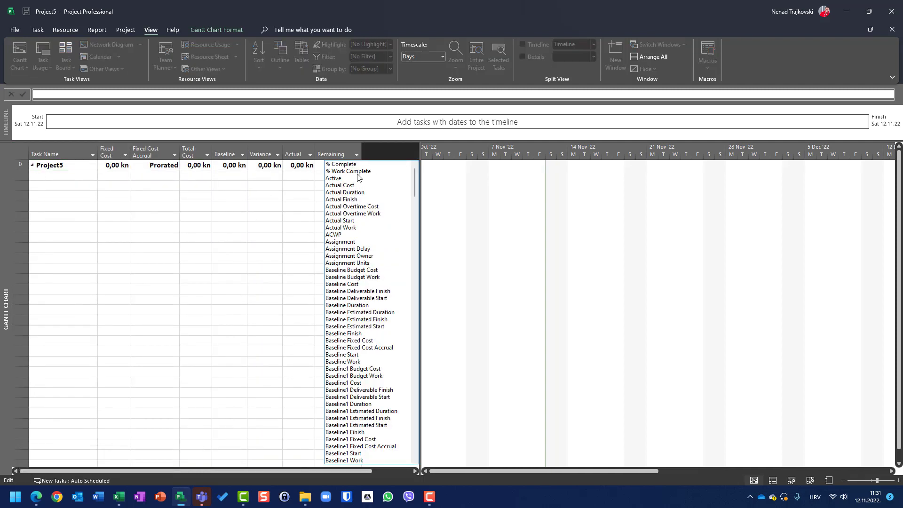
{"action": "type", "text": "ta"}
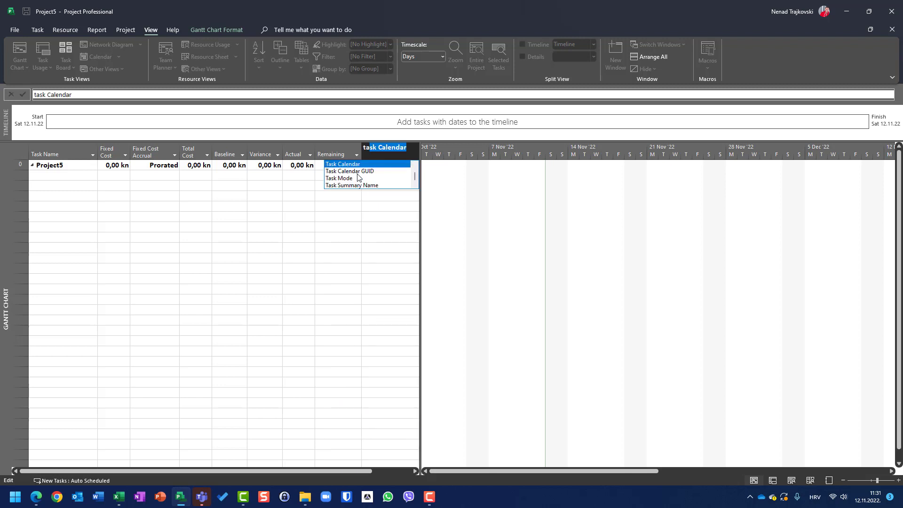
{"action": "key", "text": "BackSpace"}
{"action": "key", "text": "BackSpace"}
{"action": "key", "text": "BackSpace"}
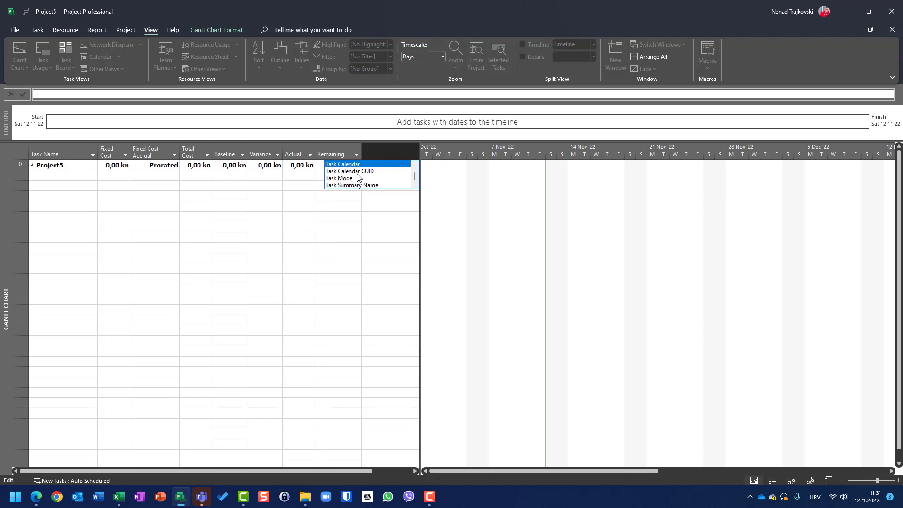
{"action": "type", "text": "budget Cost"}
{"action": "key", "text": "Escape"}
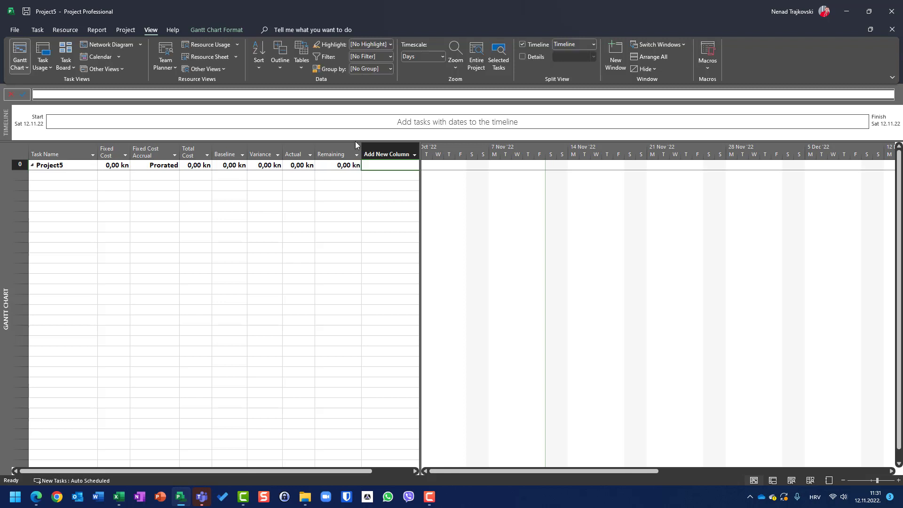
- Open the recent ERP Project file from the Desktop
{"action": "key", "text": "alt+f"}
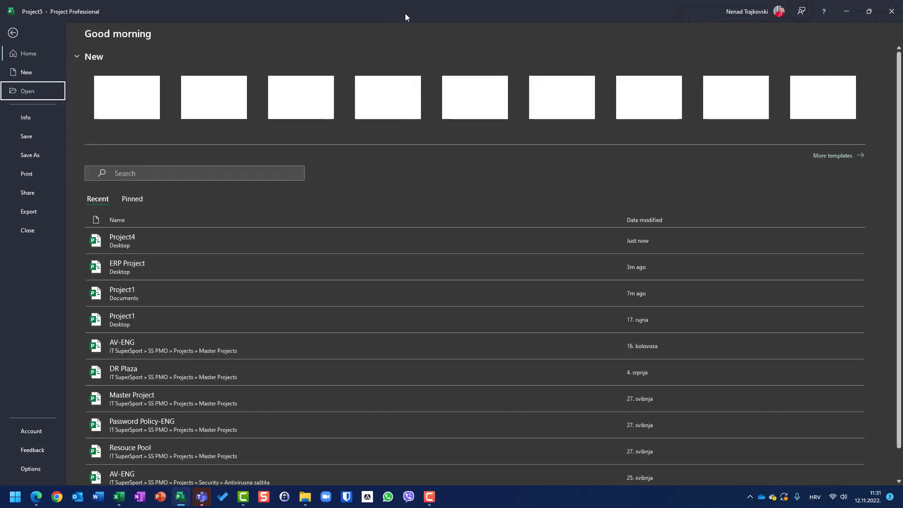
{"action": "key", "text": "o"}
{"action": "left_click", "coordinate": [306, 192]}
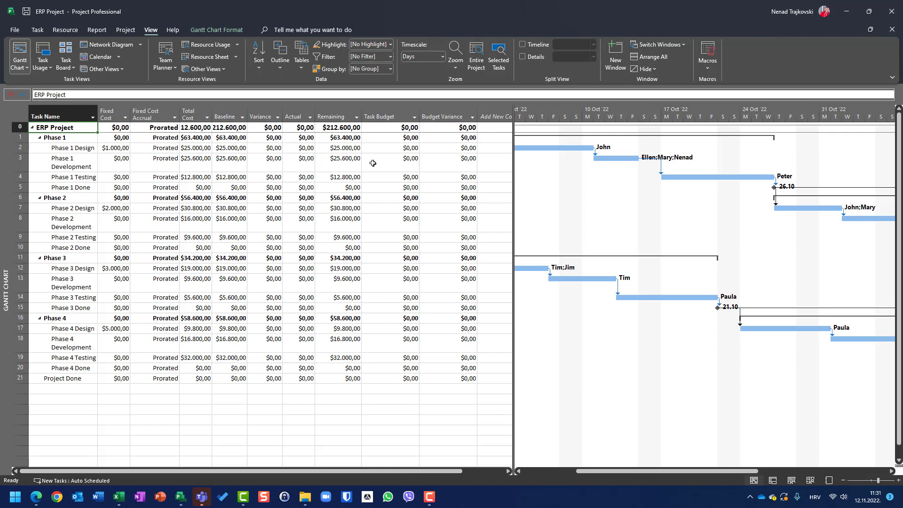
- Create another blank project and name its project summary task New Project
{"action": "key", "text": "ctrl+n"}
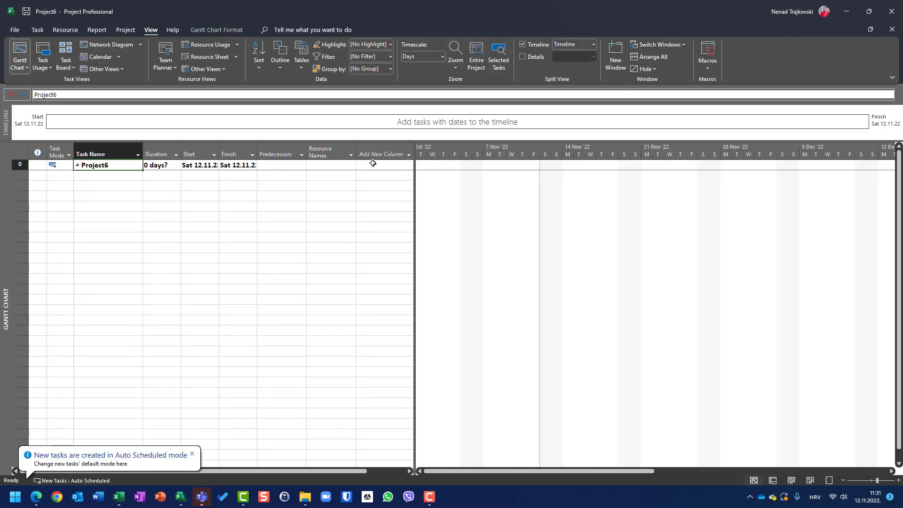
{"action": "type", "text": "New PRojec"}
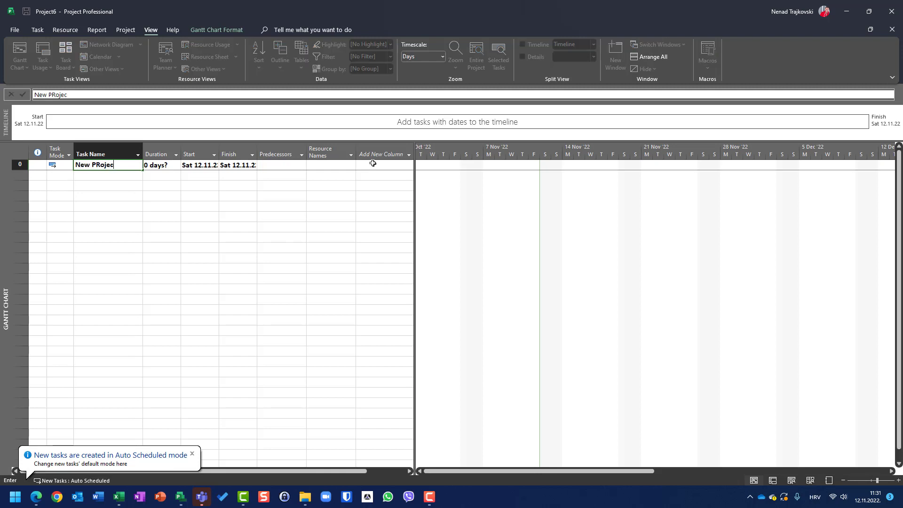
{"action": "type", "text": "t"}
{"action": "key", "text": "Return"}
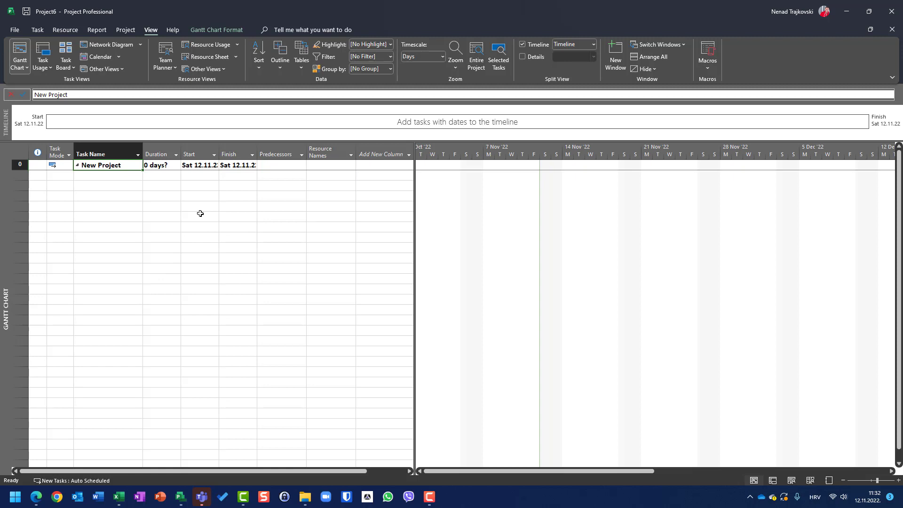
- Switch to ERP Project and compare its custom task fields with those in Global.MPT in the Organizer
{"action": "key", "text": "alt"}
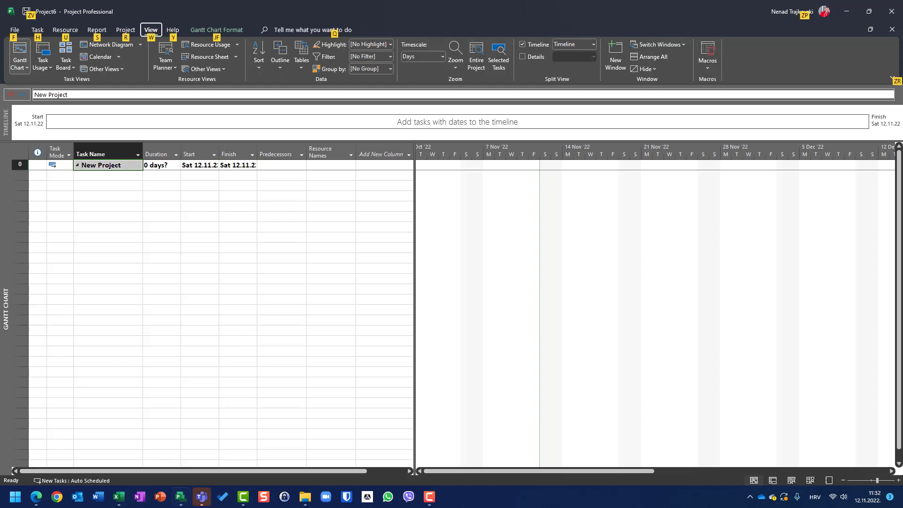
{"action": "mouse_move", "coordinate": [187, 503]}
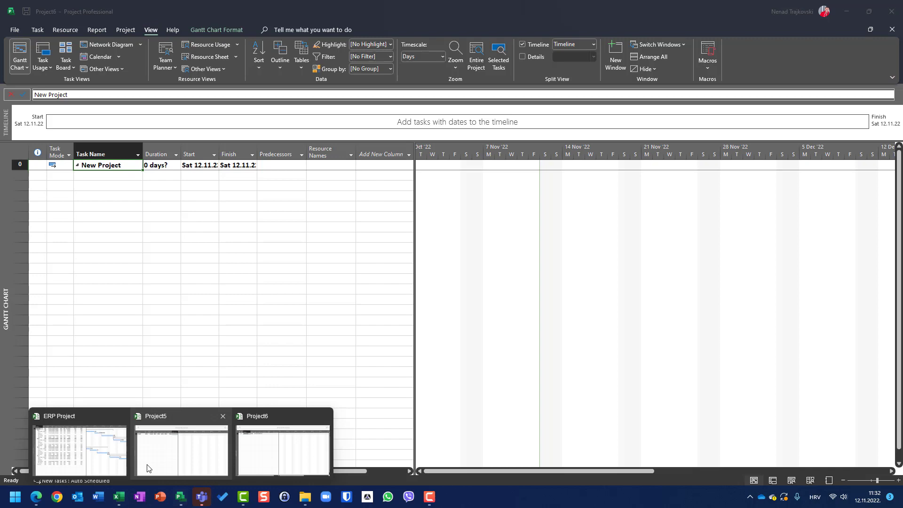
{"action": "left_click", "coordinate": [95, 452]}
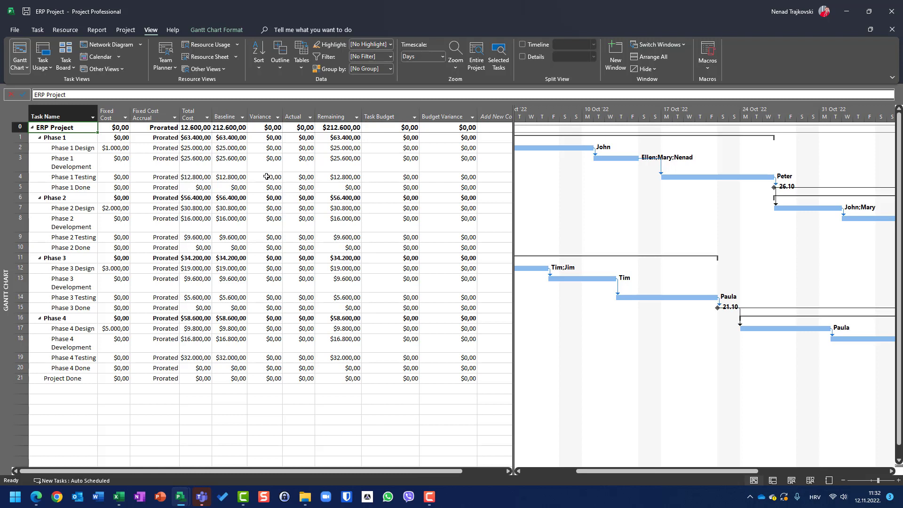
{"action": "left_click", "coordinate": [14, 30]}
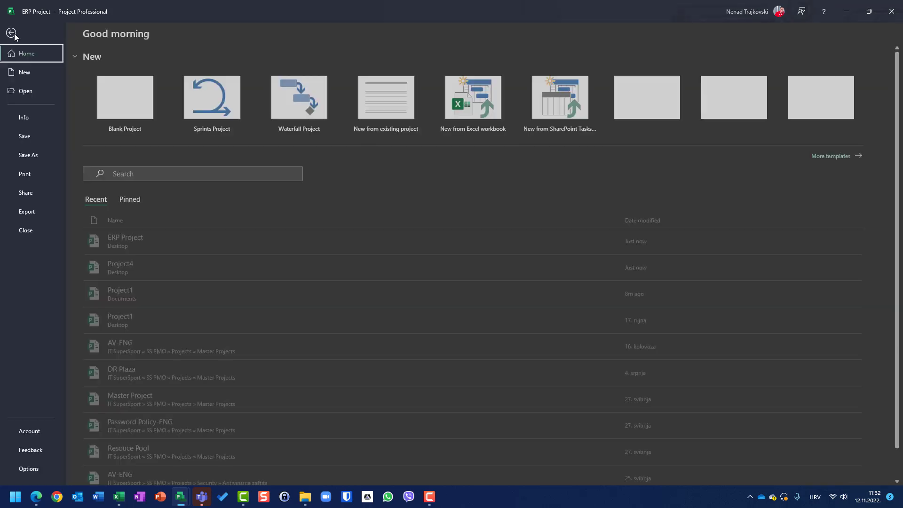
{"action": "left_click", "coordinate": [25, 116]}
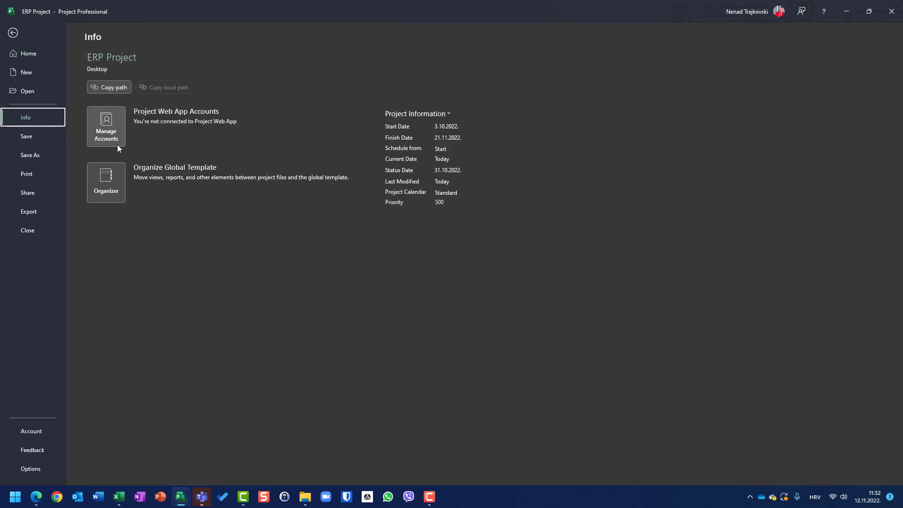
{"action": "left_click", "coordinate": [110, 181]}
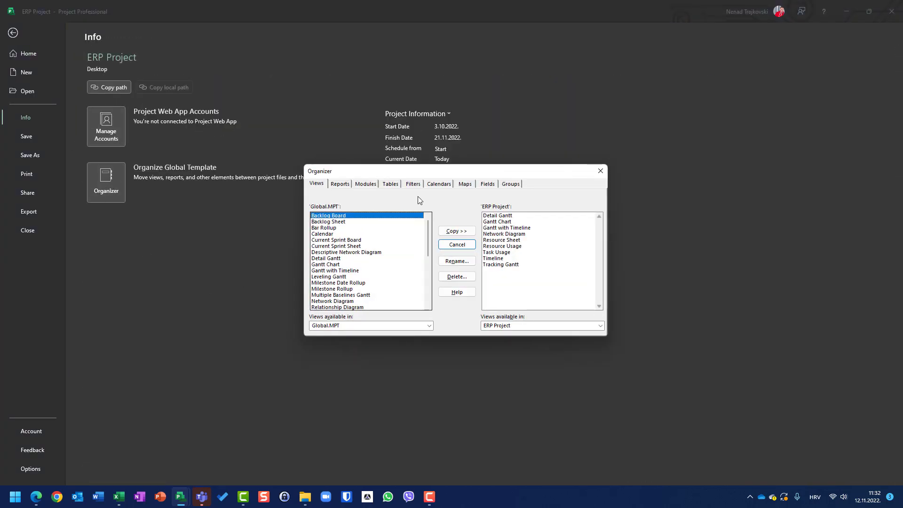
{"action": "left_click", "coordinate": [488, 183]}
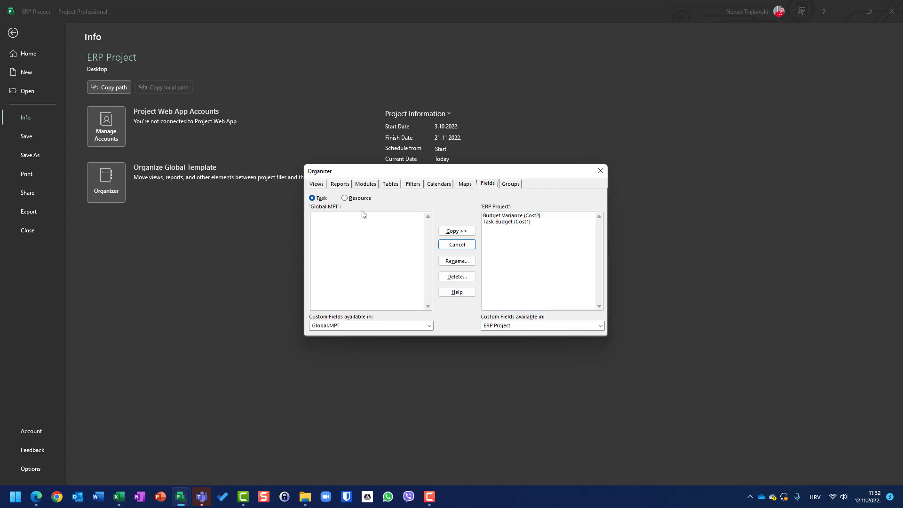
{"action": "left_click", "coordinate": [322, 246]}
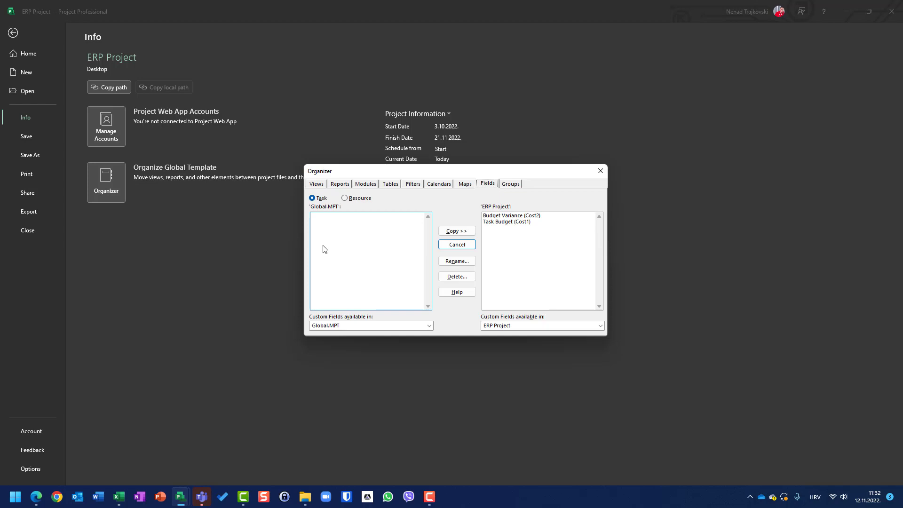
{"action": "key", "text": "Escape"}
{"action": "key", "text": "Escape"}
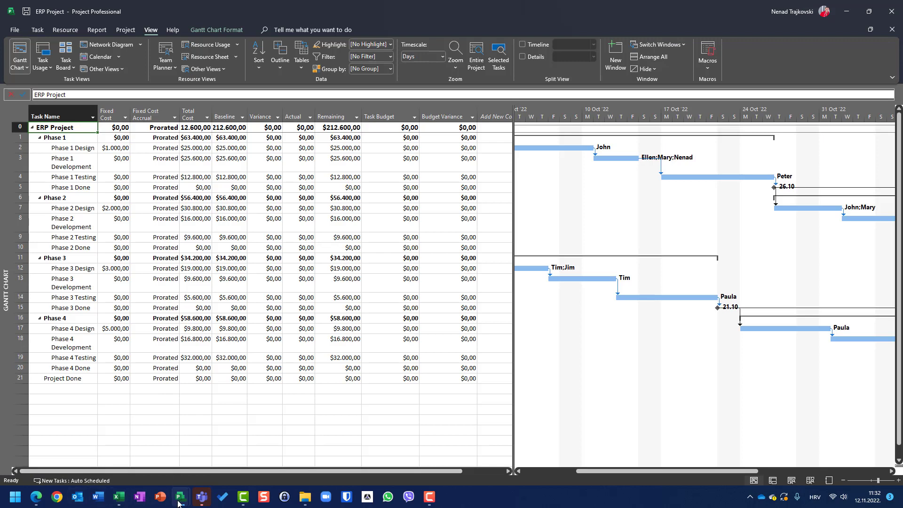
- Compare the new blank project's columns with the Task Budget and Budget Variance columns in ERP Project
{"action": "mouse_move", "coordinate": [183, 502]}
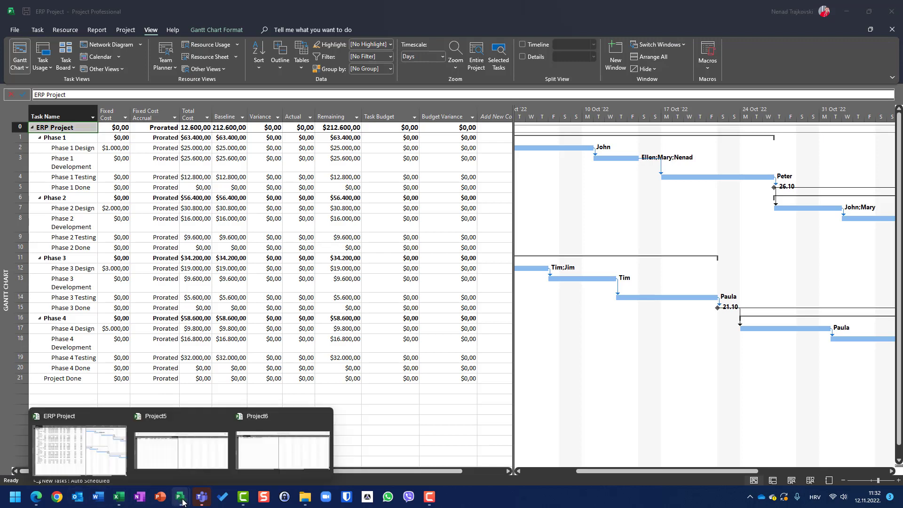
{"action": "left_click", "coordinate": [280, 453]}
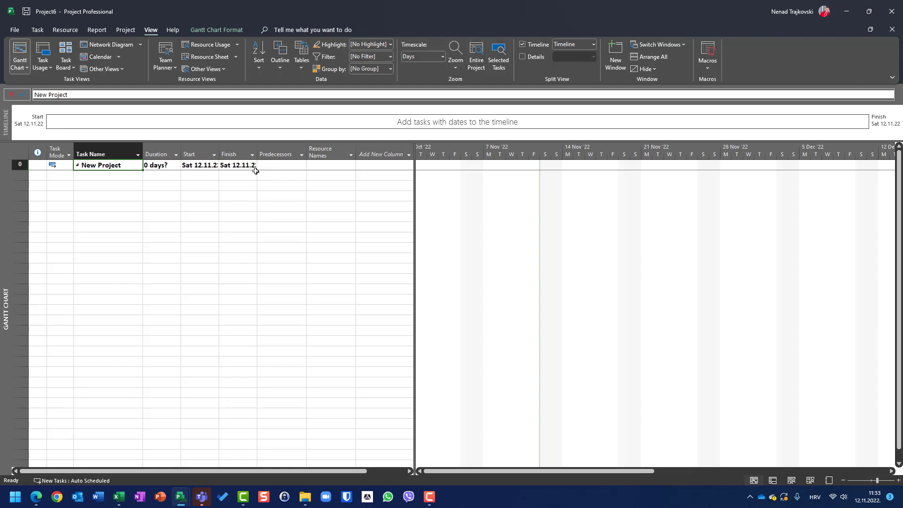
{"action": "mouse_move", "coordinate": [176, 505]}
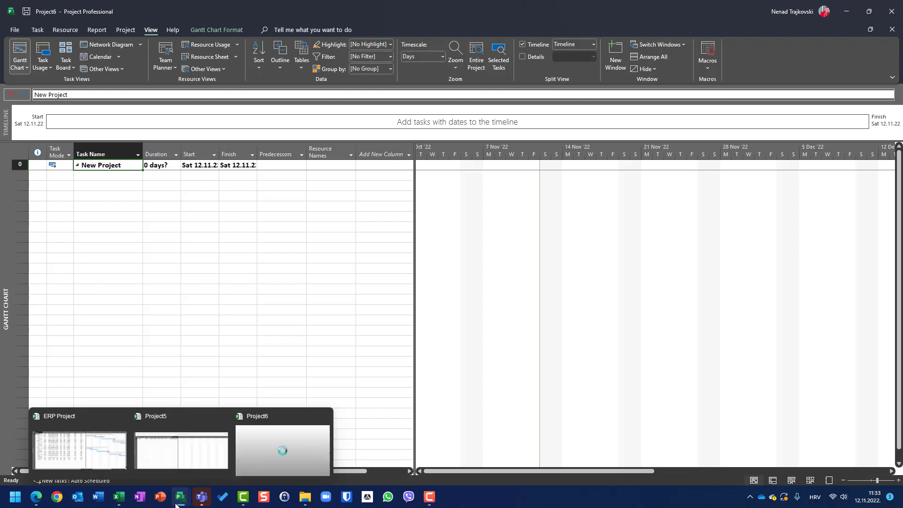
{"action": "left_click", "coordinate": [86, 461]}
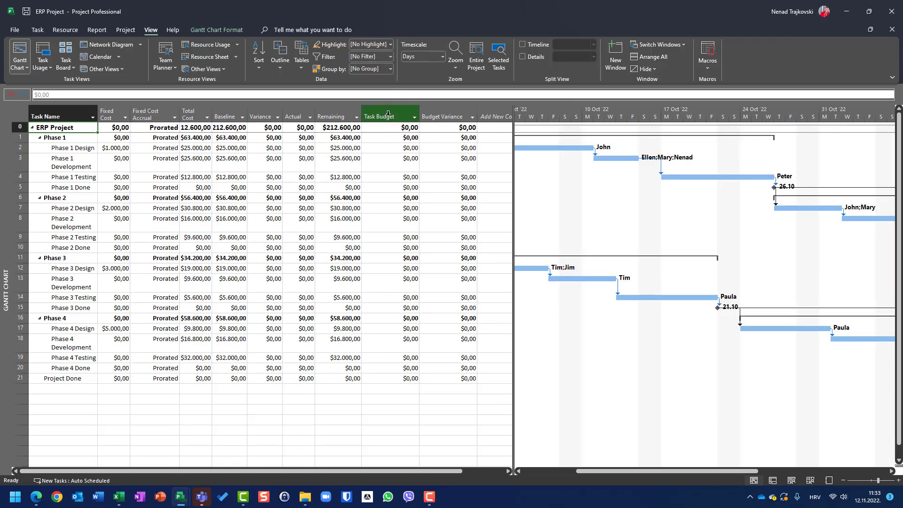
{"action": "left_click", "coordinate": [387, 115]}
{"action": "left_click", "coordinate": [444, 117]}
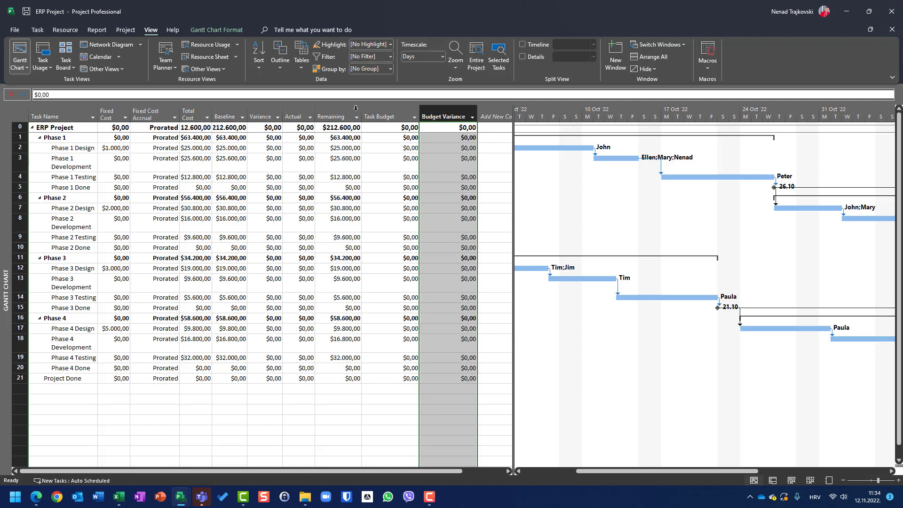
- Restart Microsoft Project without saving Project6, dismiss the Teams sign-in window, and reopen the recent ERP Project file from the Desktop
{"action": "left_click", "coordinate": [891, 11]}
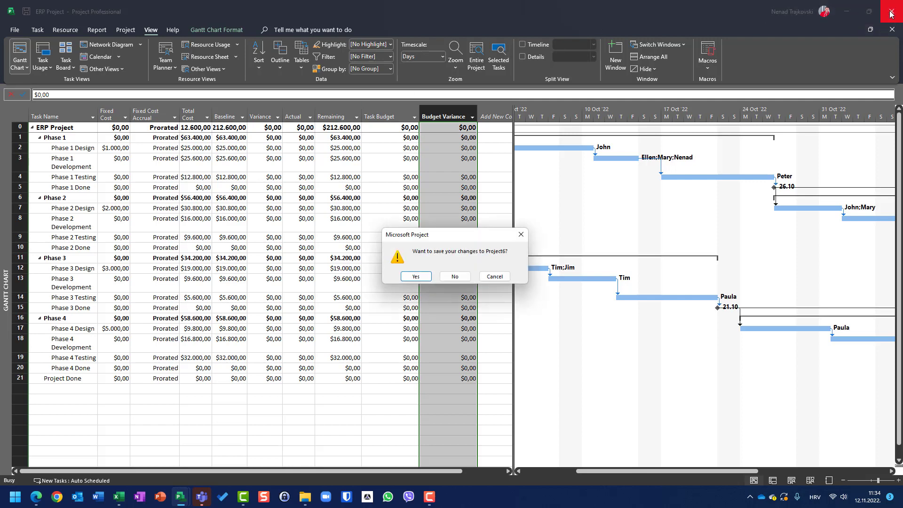
{"action": "left_click", "coordinate": [455, 277]}
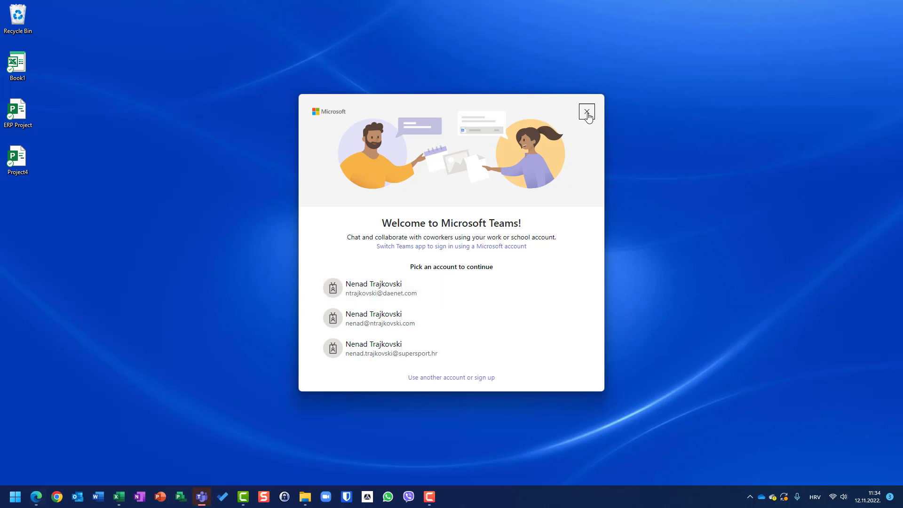
{"action": "mouse_move", "coordinate": [37, 496]}
{"action": "mouse_move", "coordinate": [306, 497]}
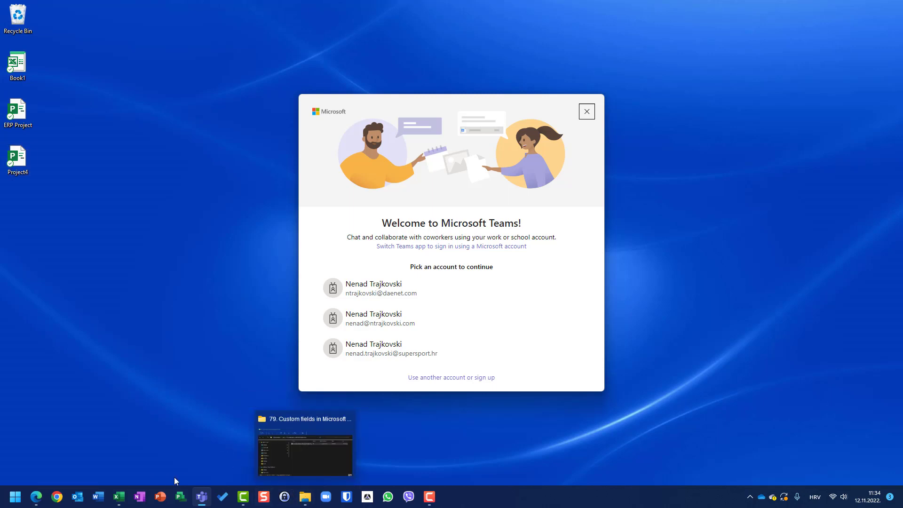
{"action": "left_click", "coordinate": [181, 496]}
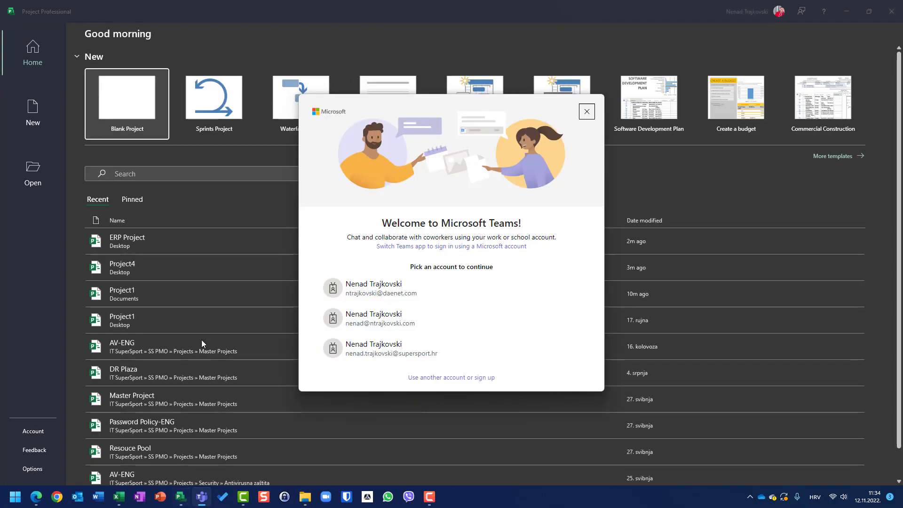
{"action": "left_click", "coordinate": [584, 114]}
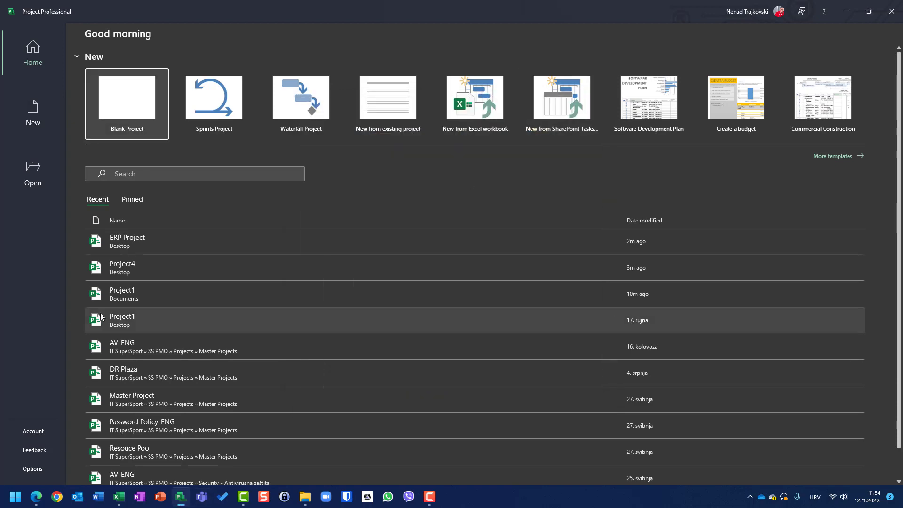
{"action": "left_click", "coordinate": [133, 241]}
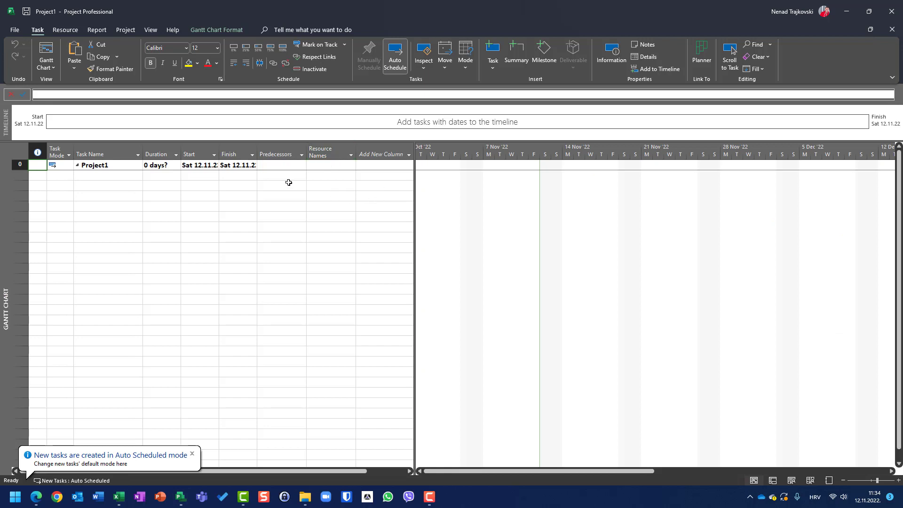
- Check the Cost table and the new column field list in blank Project1, and close that project without saving
{"action": "right_click", "coordinate": [22, 151]}
{"action": "left_click", "coordinate": [44, 173]}
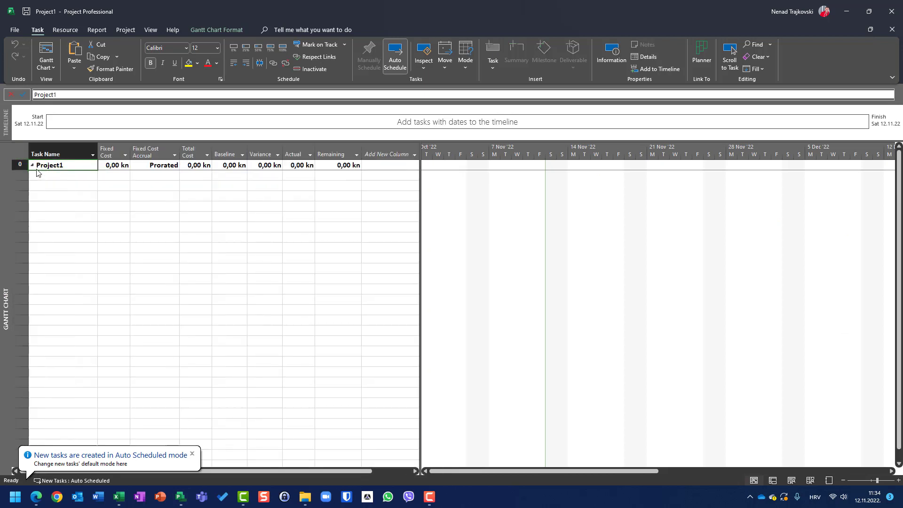
{"action": "left_click", "coordinate": [401, 150]}
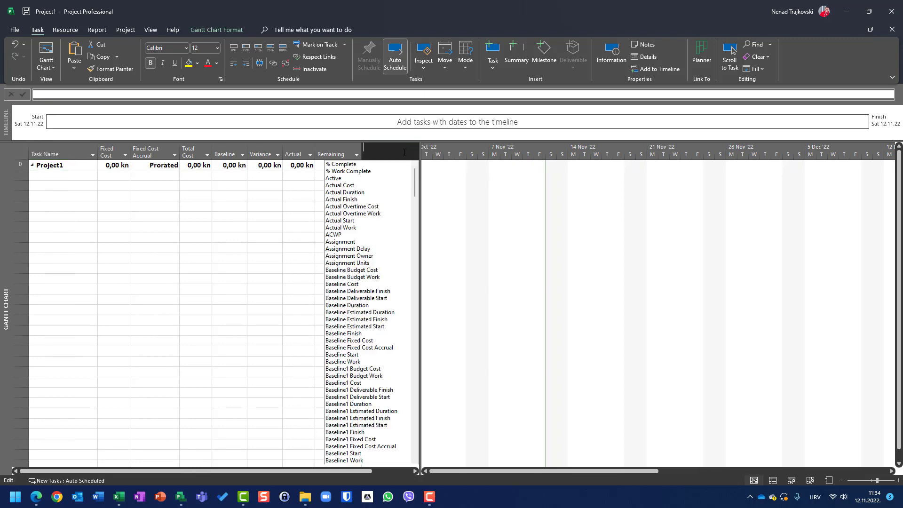
{"action": "left_click", "coordinate": [228, 213]}
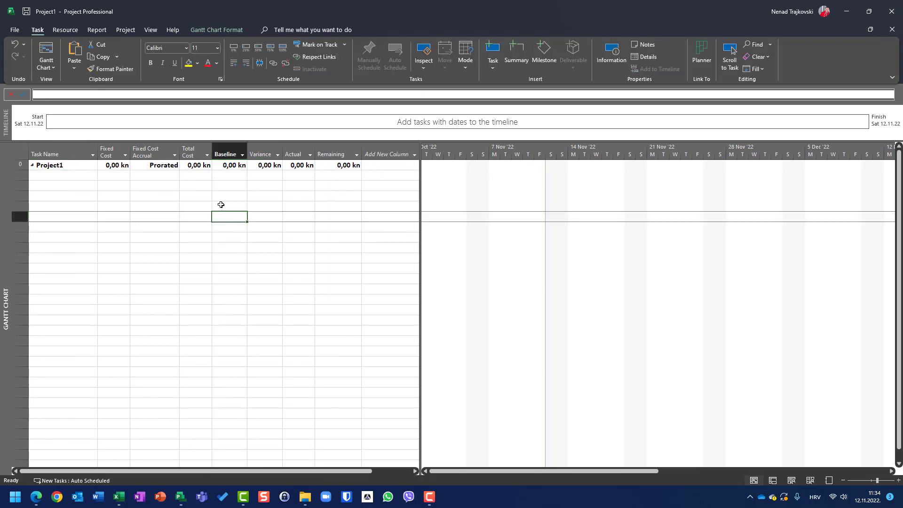
{"action": "key", "text": "ctrl+w"}
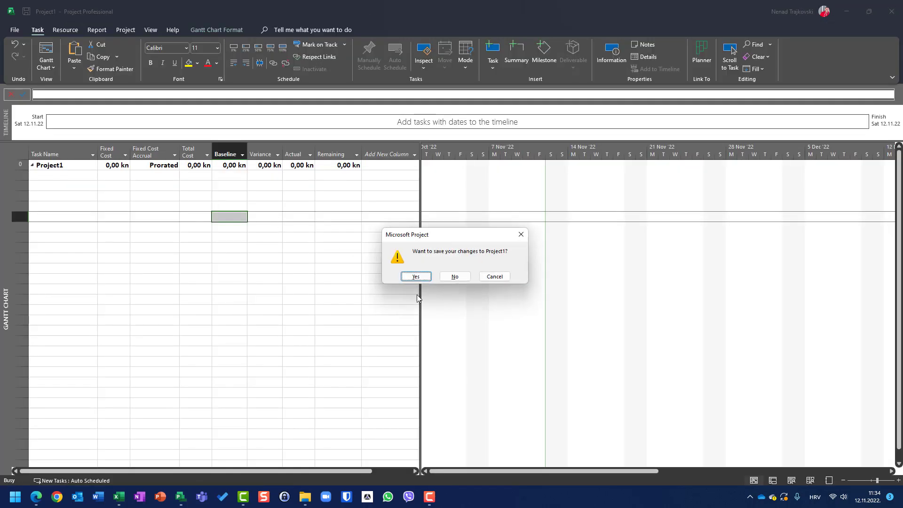
{"action": "left_click", "coordinate": [455, 276]}
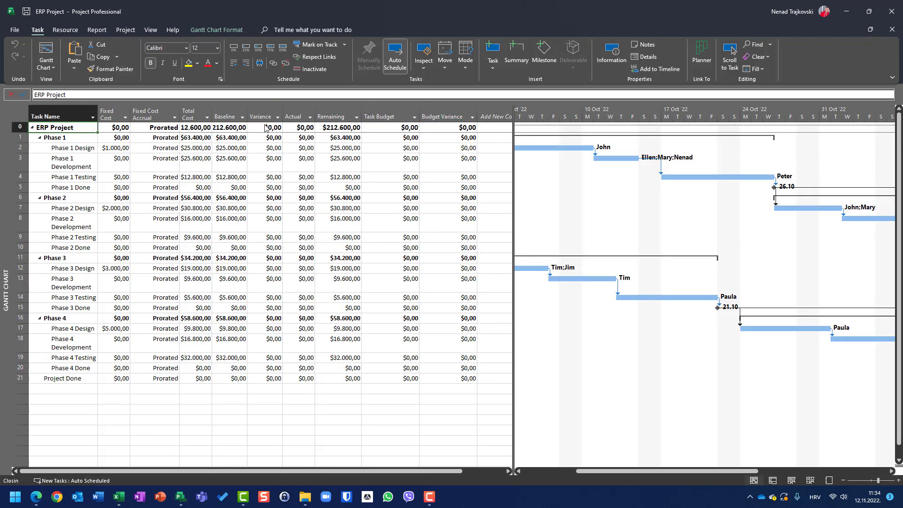
{"action": "left_click", "coordinate": [15, 29]}
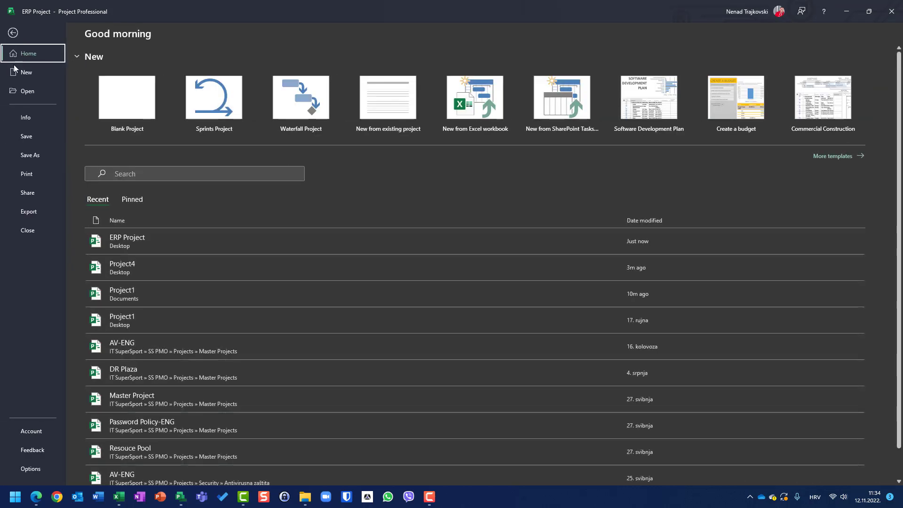
{"action": "key", "text": "Escape"}
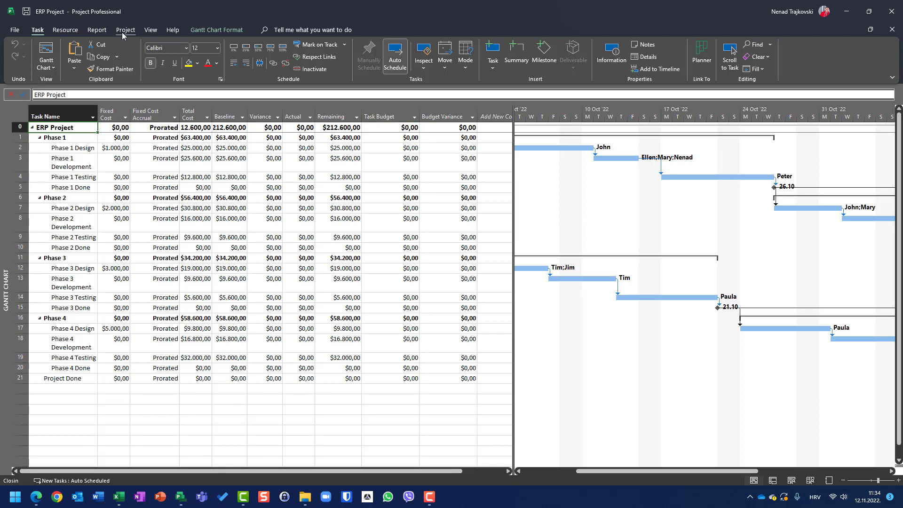
- Delete the Task Budget and Budget Variance rows from ERP Project's Cost table, apply the table, and widen the Total Cost column
{"action": "left_click", "coordinate": [151, 29]}
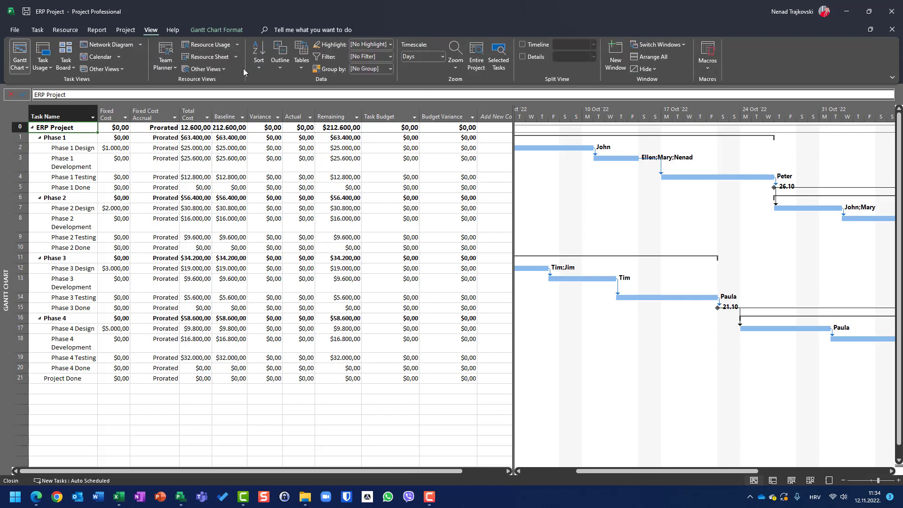
{"action": "left_click", "coordinate": [297, 69]}
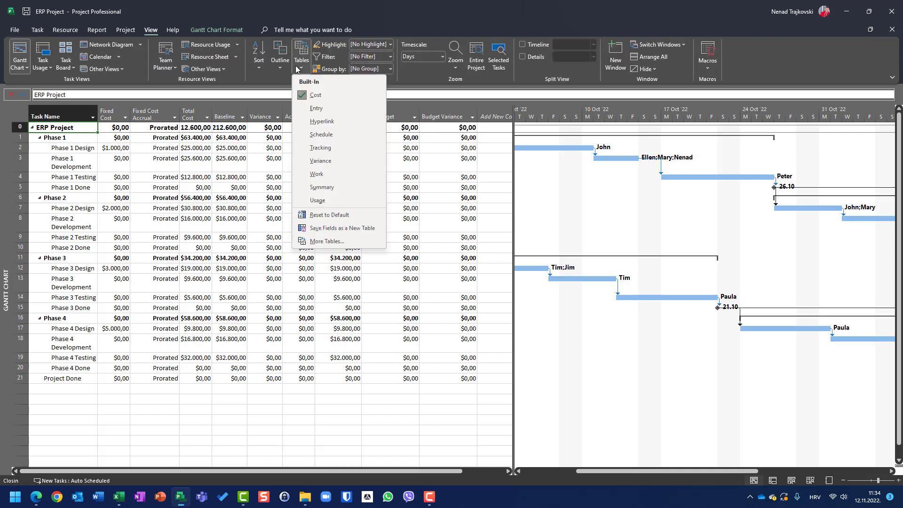
{"action": "left_click", "coordinate": [325, 241]}
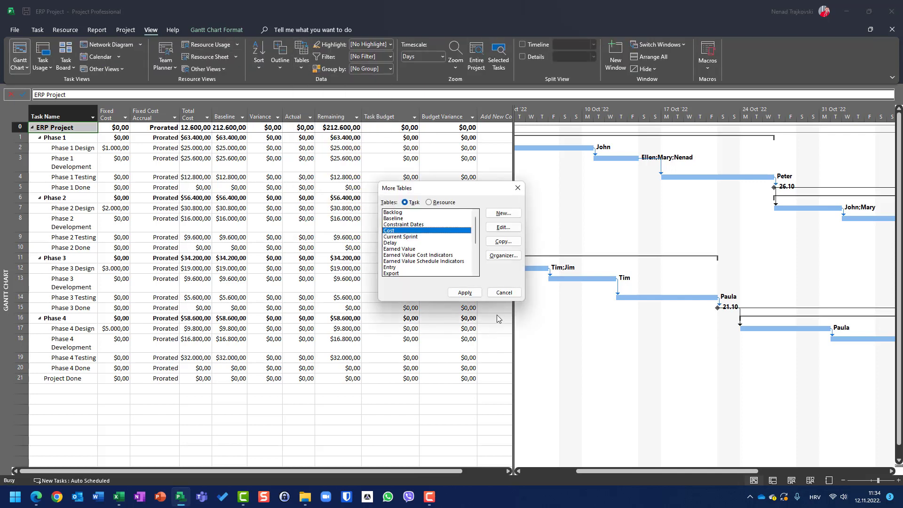
{"action": "left_click", "coordinate": [503, 227]}
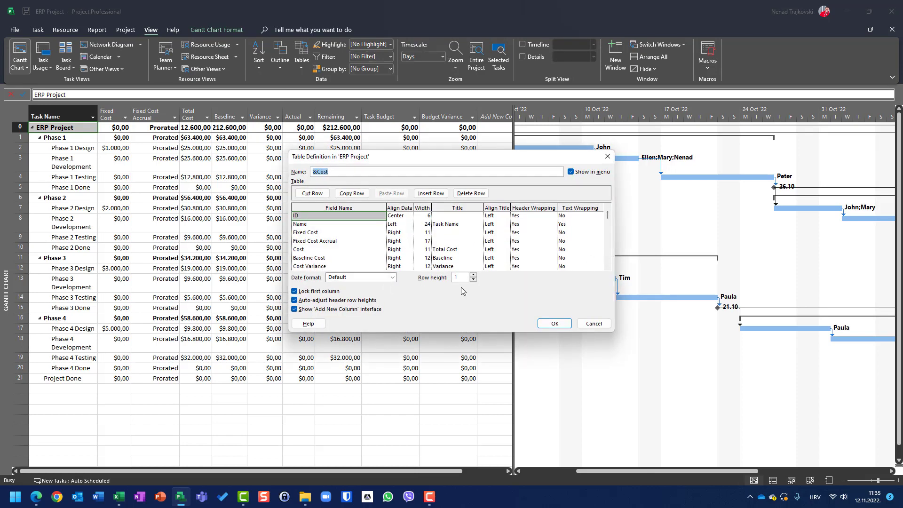
{"action": "left_click", "coordinate": [606, 267]}
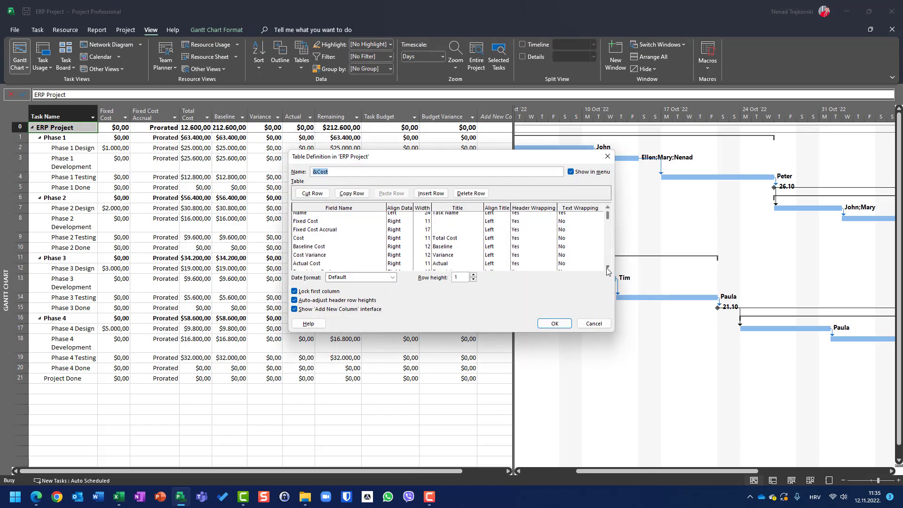
{"action": "left_click", "coordinate": [607, 266]}
{"action": "left_click", "coordinate": [606, 266]}
{"action": "left_click", "coordinate": [606, 266]}
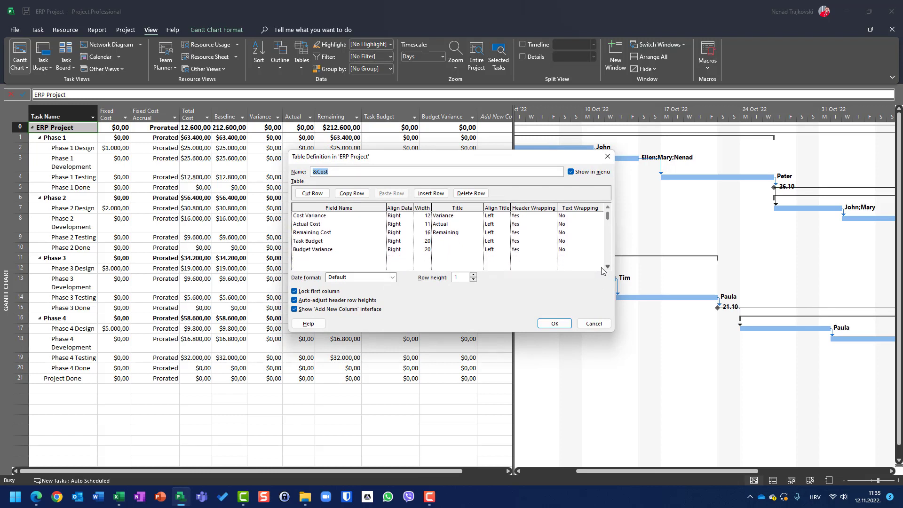
{"action": "left_click", "coordinate": [307, 240]}
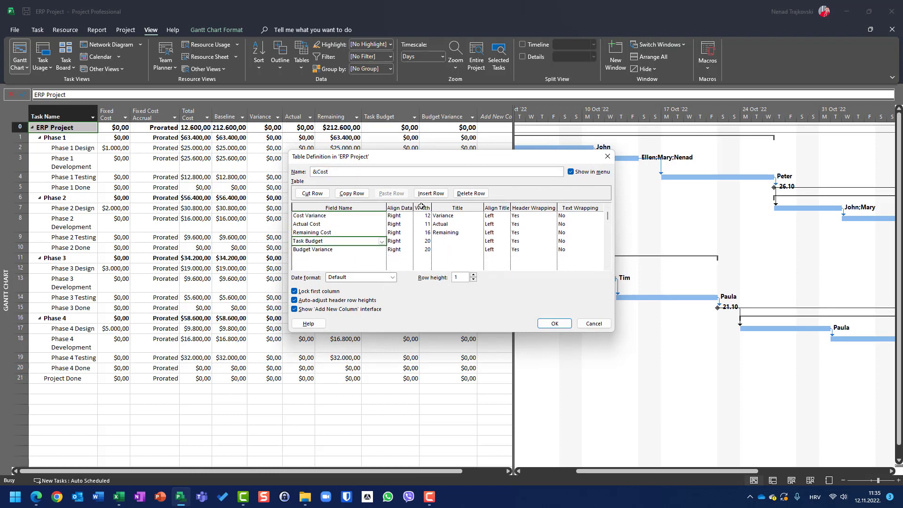
{"action": "left_click", "coordinate": [459, 194]}
{"action": "left_click", "coordinate": [459, 194]}
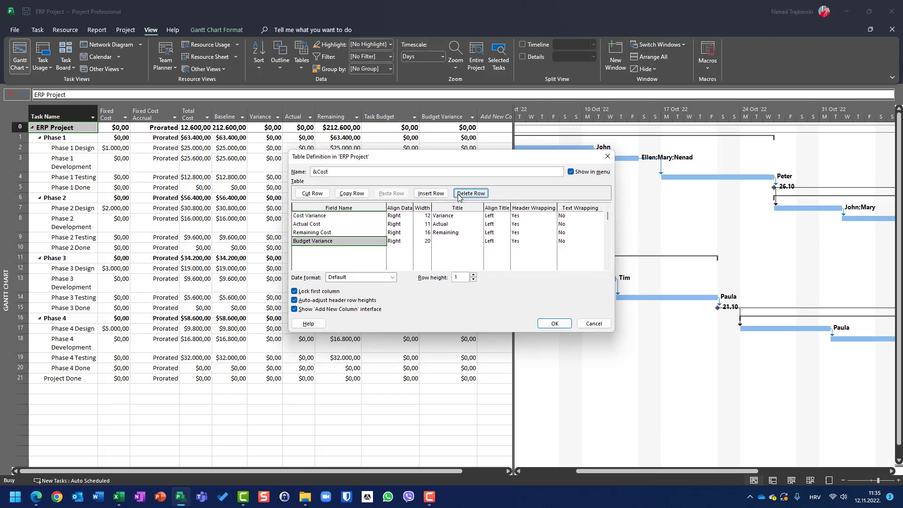
{"action": "left_click", "coordinate": [553, 323]}
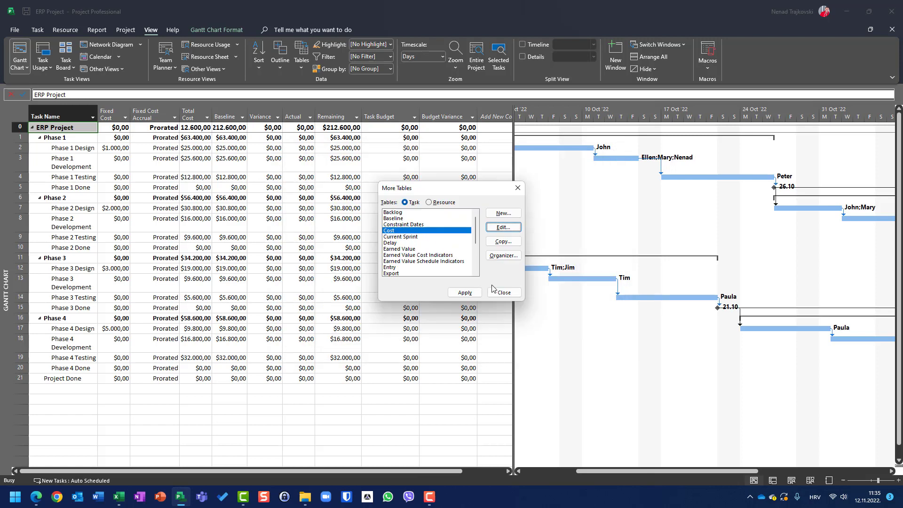
{"action": "left_click", "coordinate": [465, 293]}
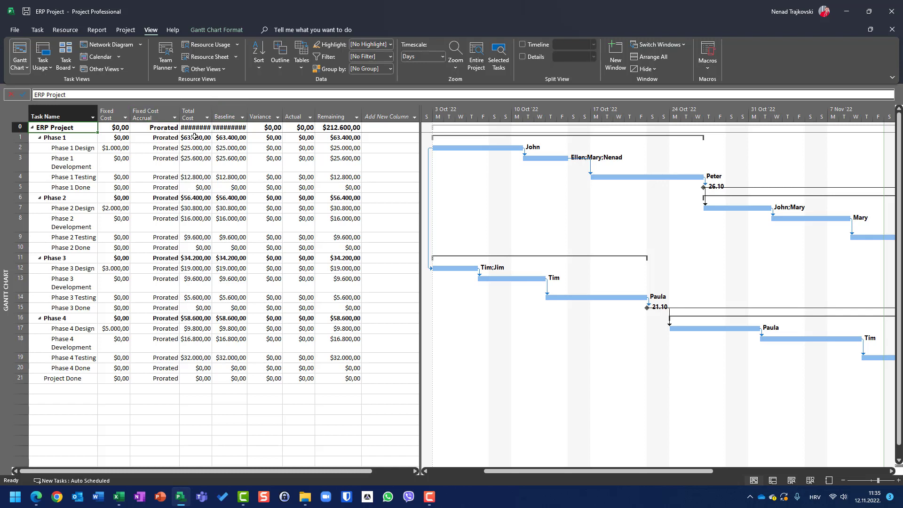
{"action": "left_click_drag", "start_coordinate": [212, 117], "coordinate": [243, 117]}
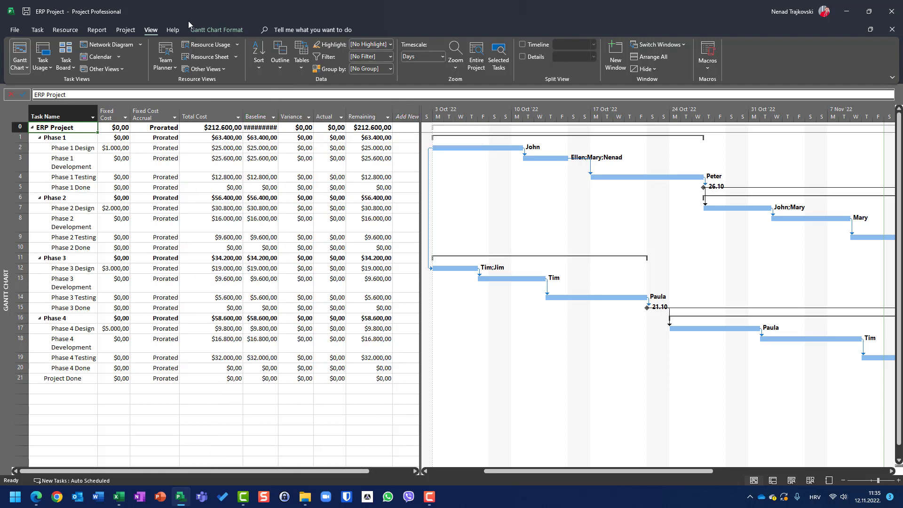
- Delete the custom task cost fields Task Budget (Cost1) and Budget Variance (Cost2) from ERP Project
{"action": "left_click", "coordinate": [124, 29]}
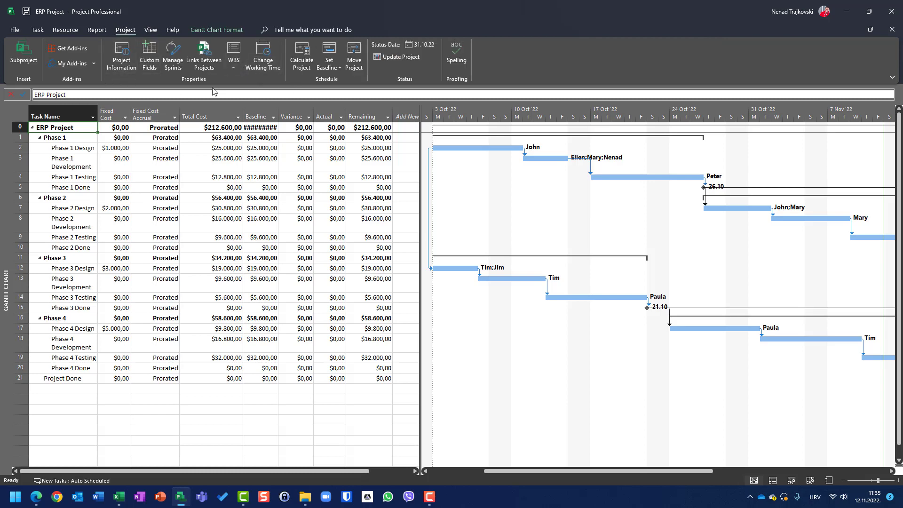
{"action": "left_click", "coordinate": [149, 56]}
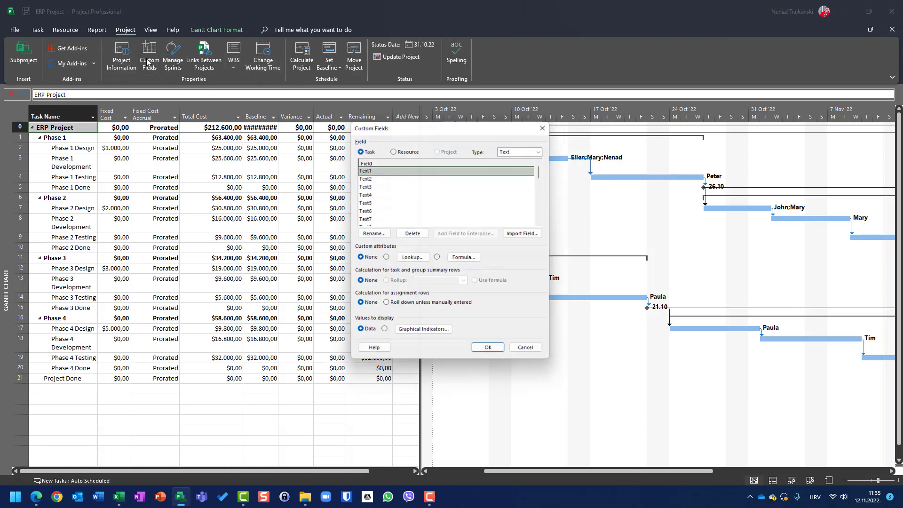
{"action": "left_click", "coordinate": [510, 148]}
{"action": "left_click", "coordinate": [509, 156]}
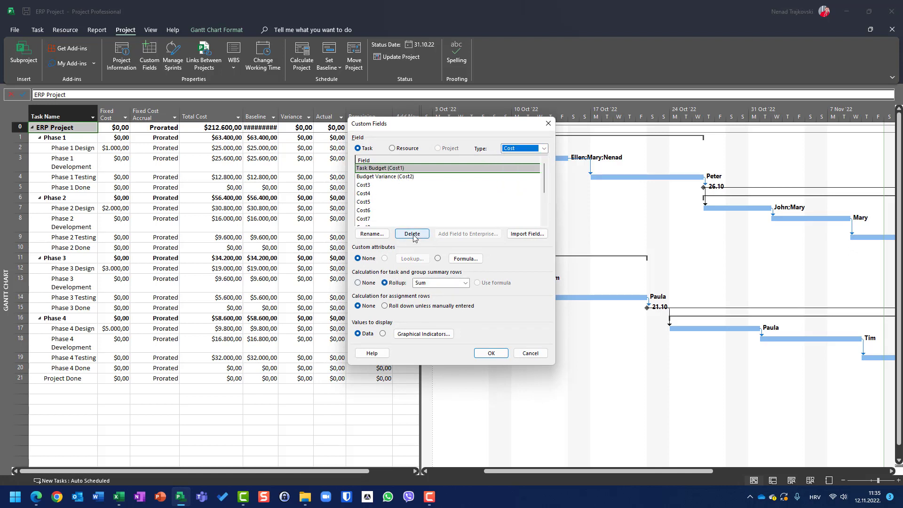
{"action": "left_click", "coordinate": [385, 176]}
{"action": "left_click", "coordinate": [412, 235]}
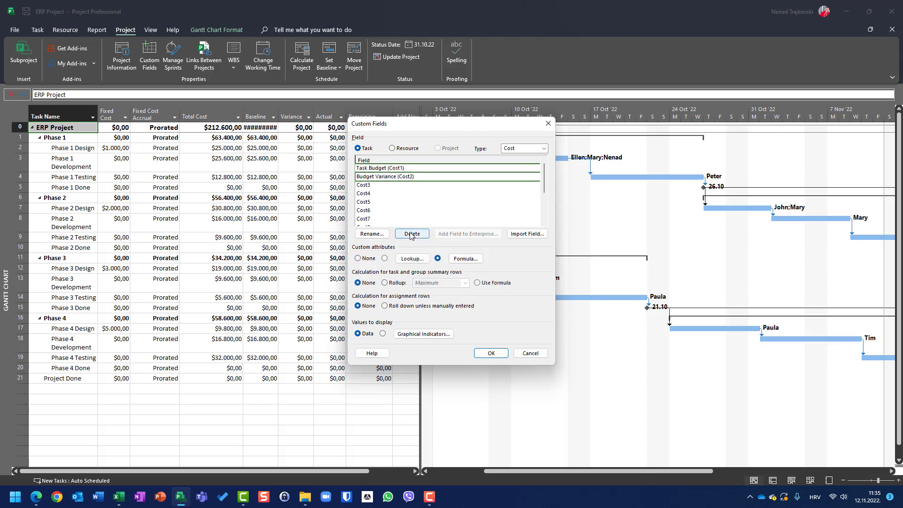
{"action": "left_click", "coordinate": [491, 352]}
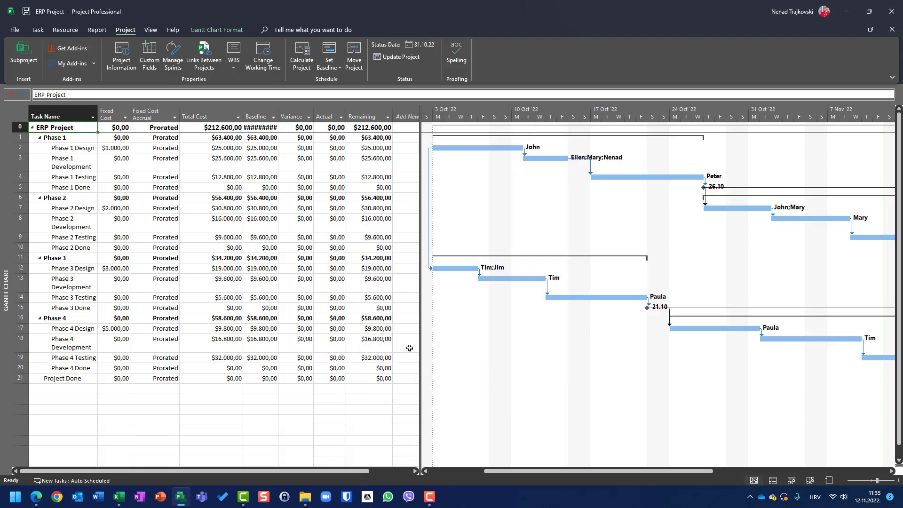
- Delete the leftover custom task field Task Budget (Cost1) from ERP Project with the Organizer, and return to the Gantt chart
{"action": "left_click", "coordinate": [18, 32]}
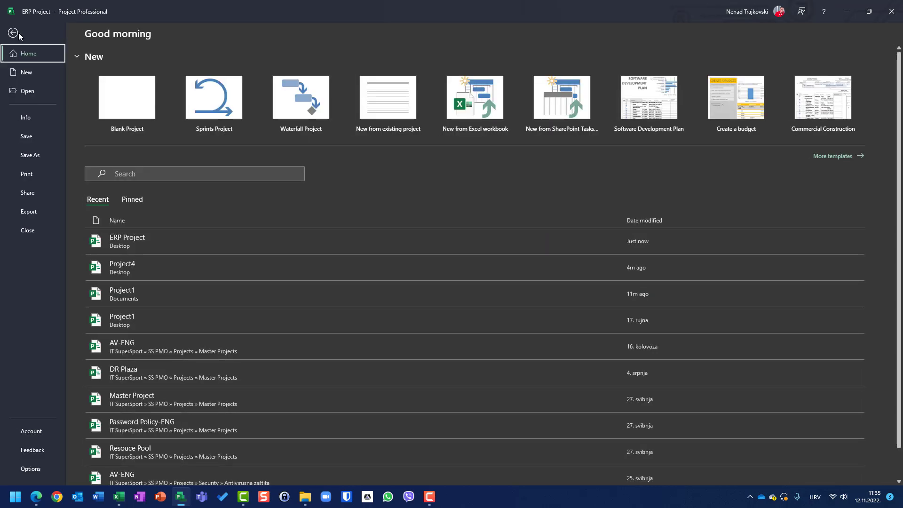
{"action": "left_click", "coordinate": [26, 119]}
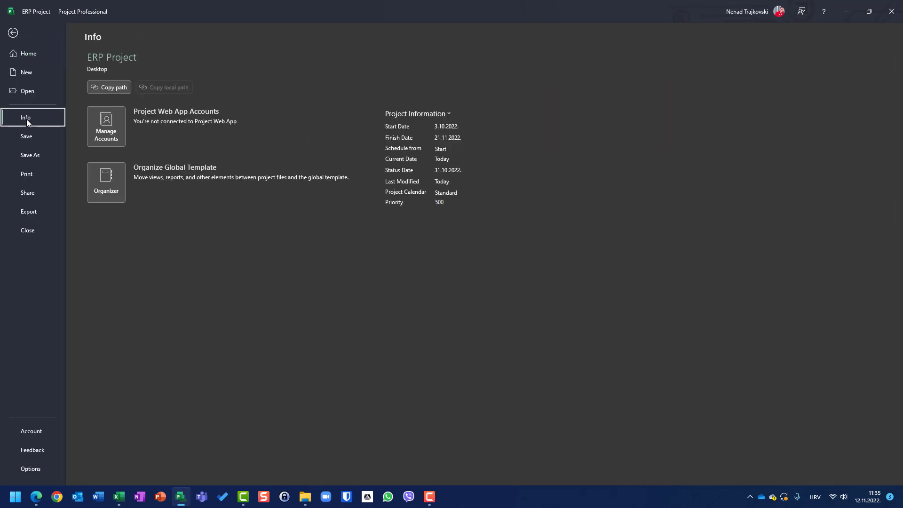
{"action": "left_click", "coordinate": [109, 188]}
{"action": "left_click", "coordinate": [488, 183]}
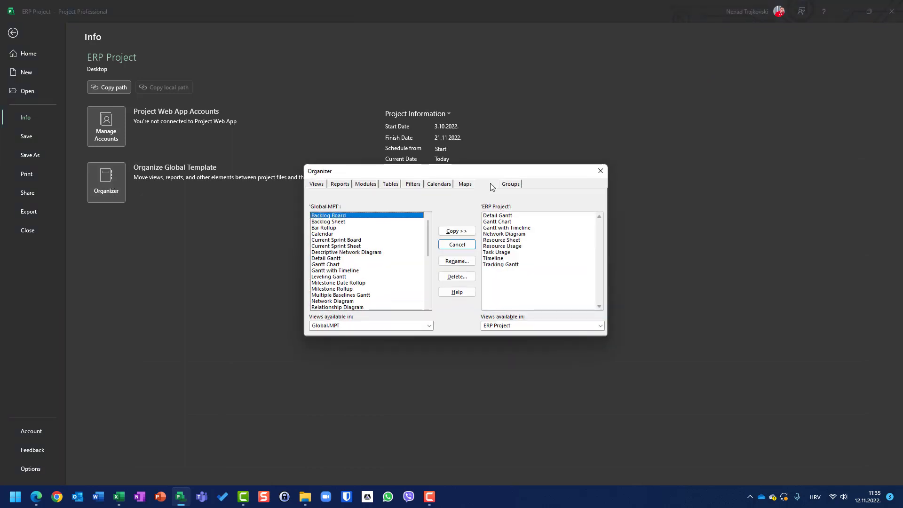
{"action": "left_click", "coordinate": [511, 216]}
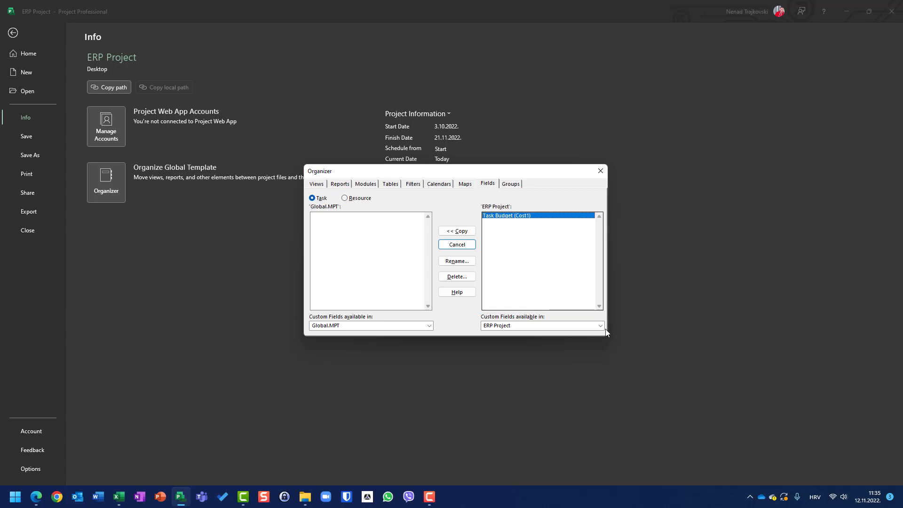
{"action": "left_click", "coordinate": [445, 277]}
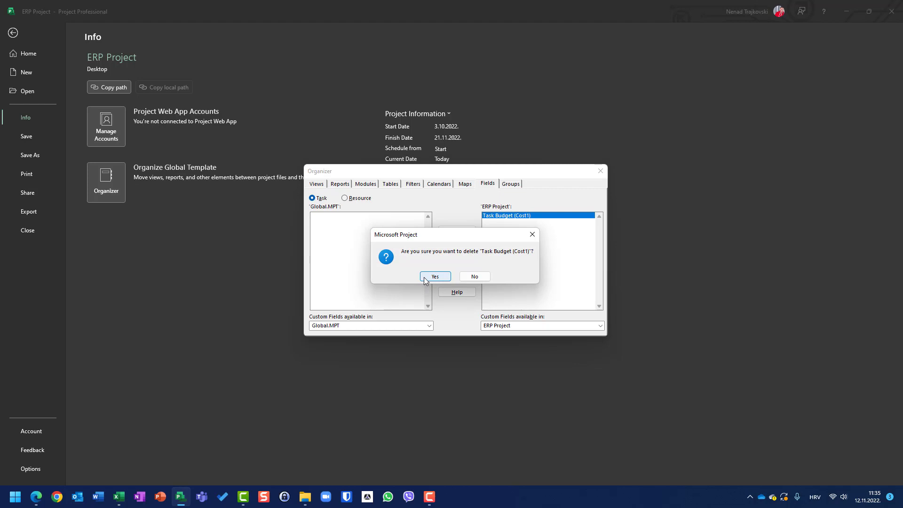
{"action": "left_click", "coordinate": [425, 278]}
{"action": "left_click", "coordinate": [600, 172]}
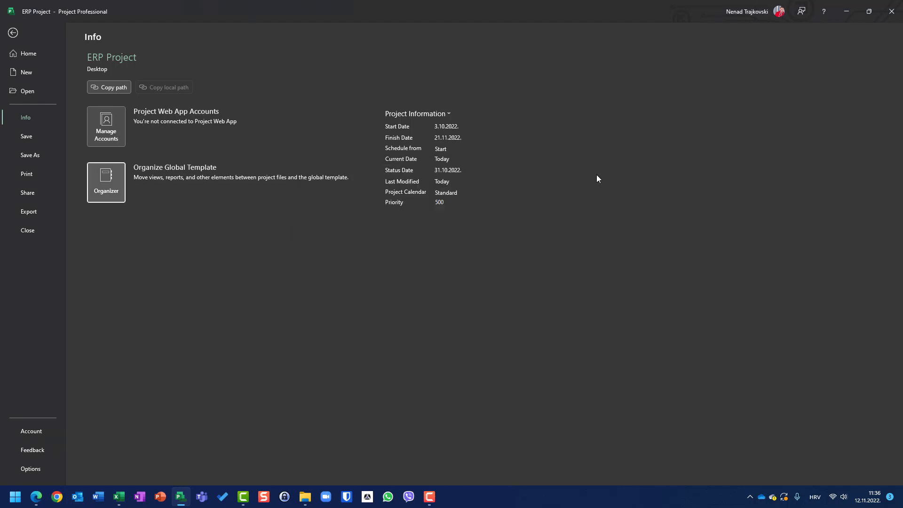
{"action": "key", "text": "Escape"}
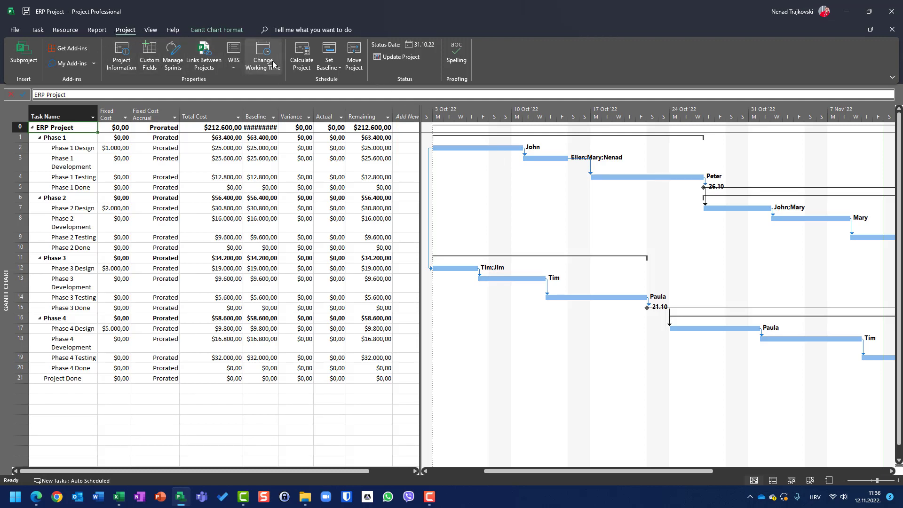
- Check the Cost-type task fields in ERP Project's Custom Fields dialog without changing them
{"action": "left_click", "coordinate": [150, 56]}
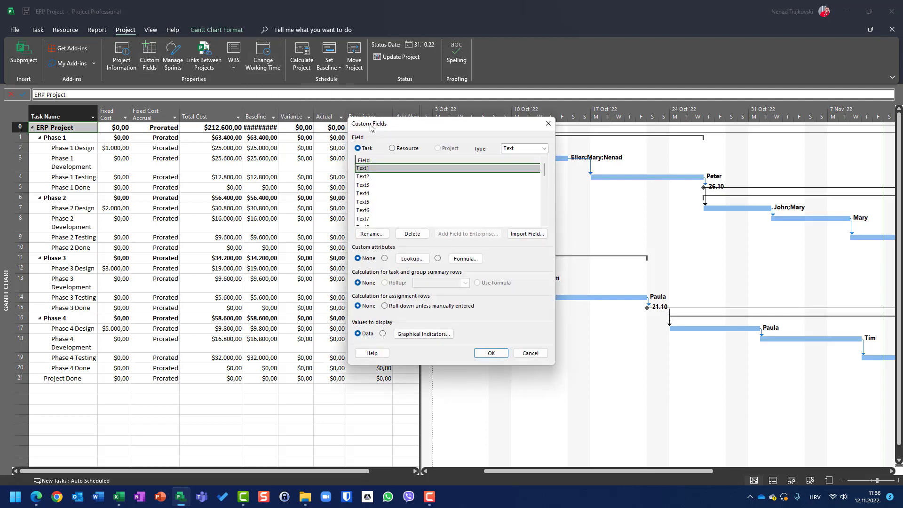
{"action": "left_click", "coordinate": [514, 148]}
{"action": "left_click", "coordinate": [515, 157]}
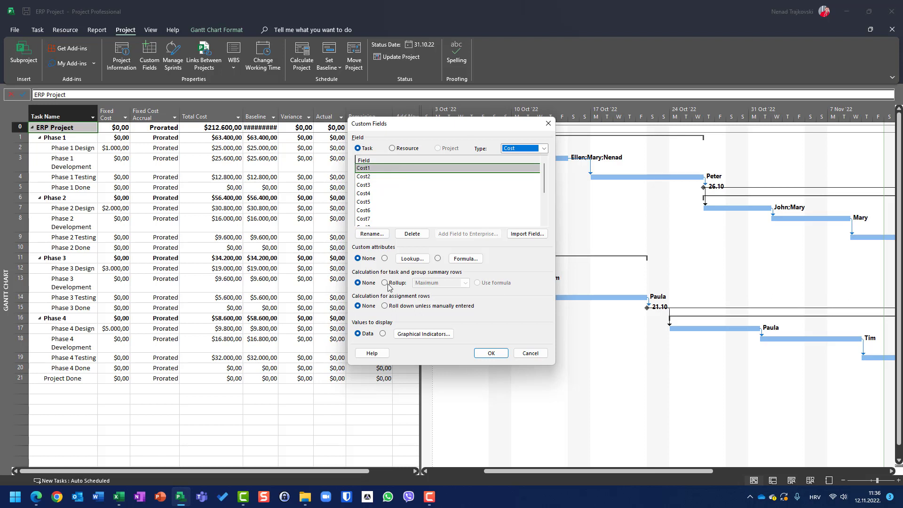
{"action": "left_click", "coordinate": [524, 355]}
- Check the Organizer's custom task fields for both Global.MPT and ERP Project, and close the Organizer
{"action": "left_click", "coordinate": [15, 30]}
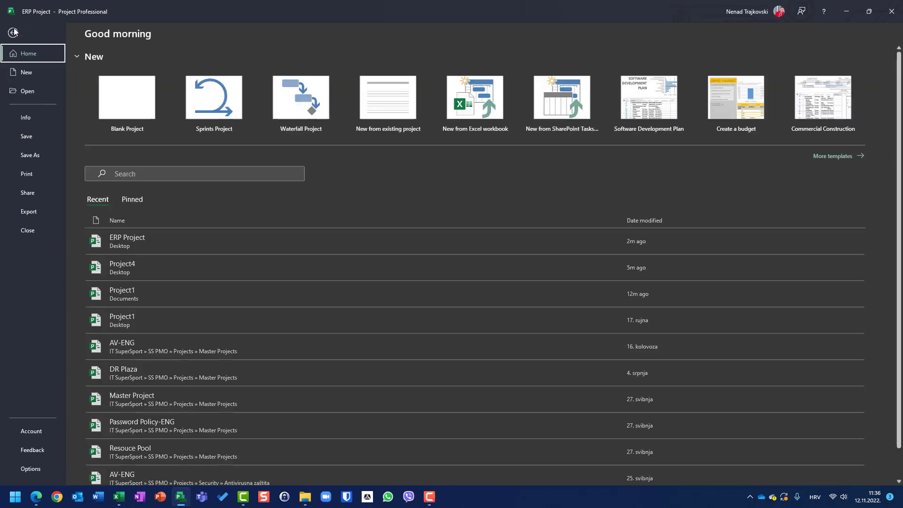
{"action": "left_click", "coordinate": [22, 118]}
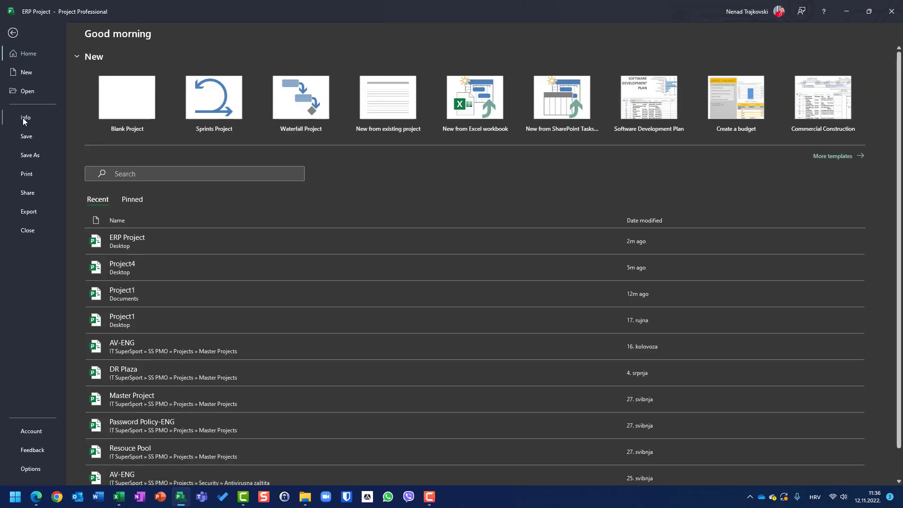
{"action": "left_click", "coordinate": [109, 183]}
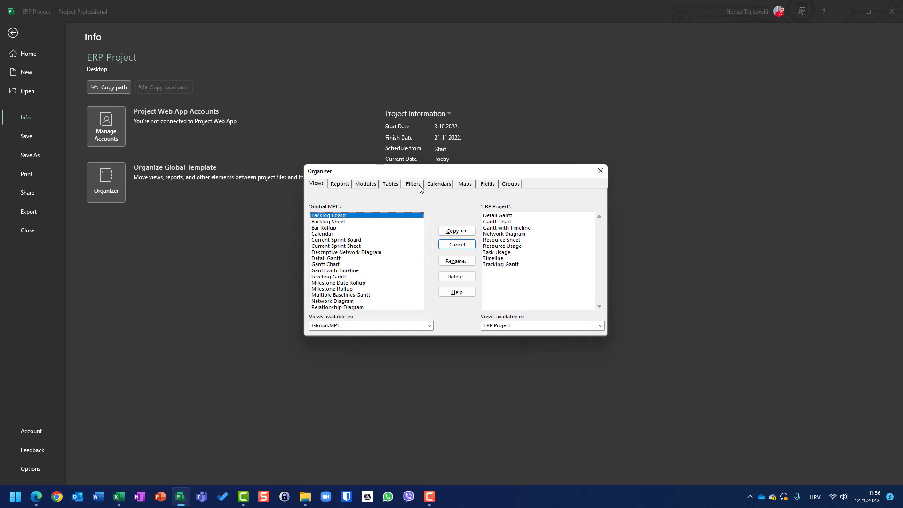
{"action": "left_click", "coordinate": [491, 185]}
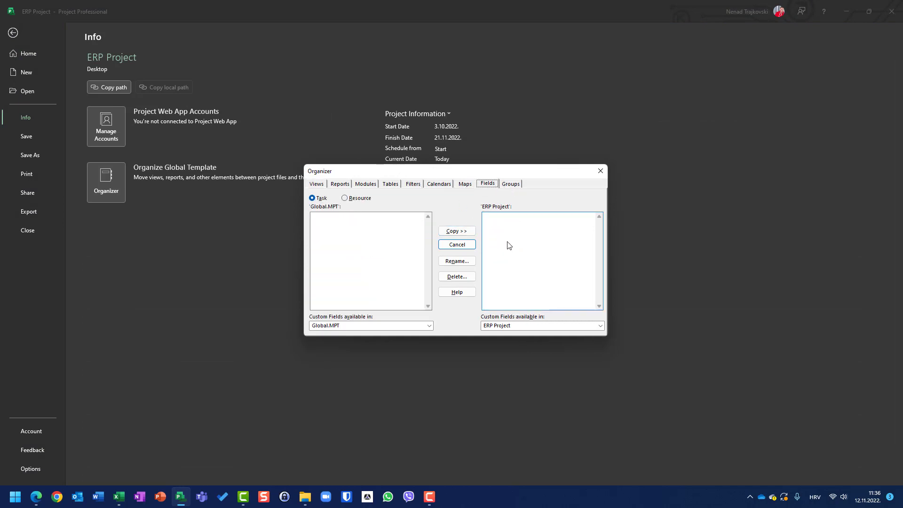
{"action": "left_click", "coordinate": [602, 171]}
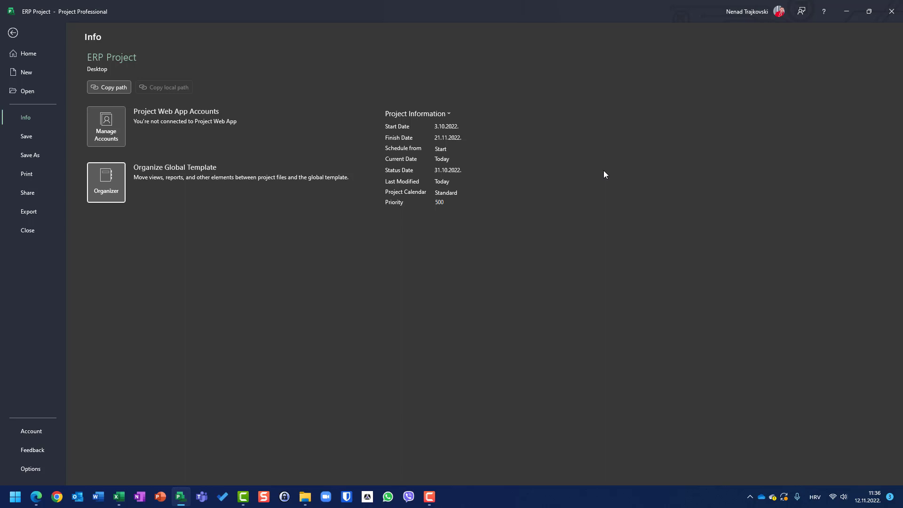